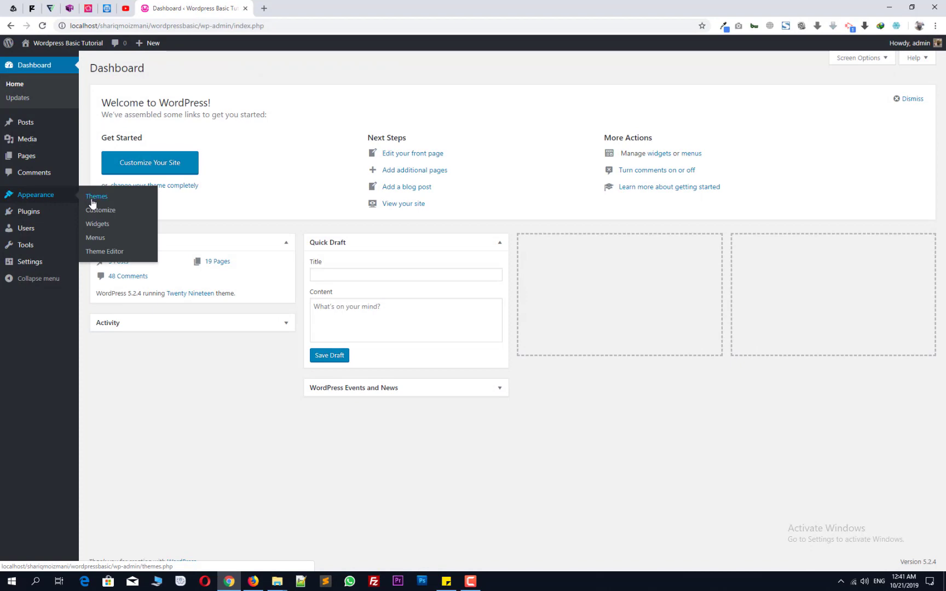
# Review the ryancv theme's details, activate the theme, and open its list of required plugins to install.
pyautogui.click(94, 197)
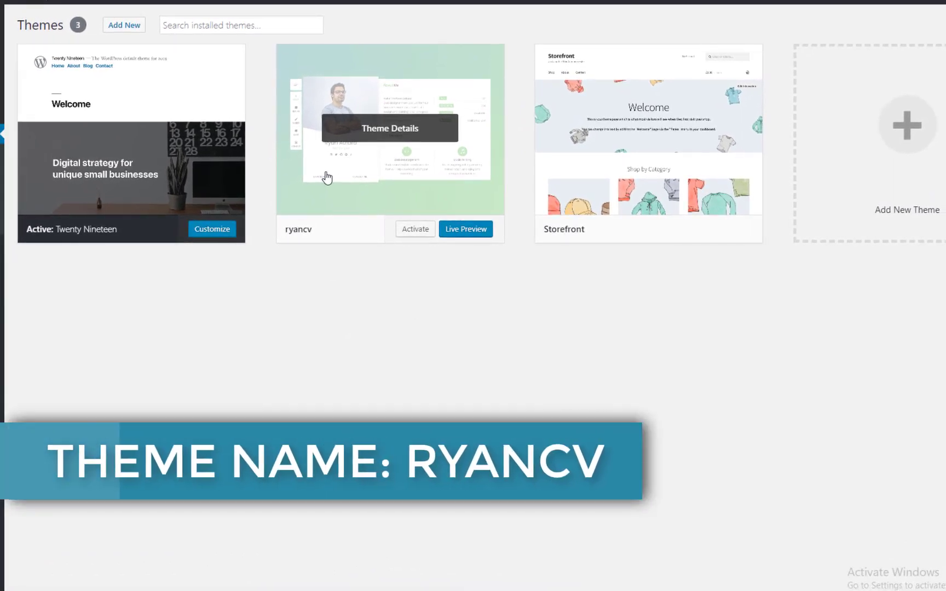
pyautogui.click(327, 177)
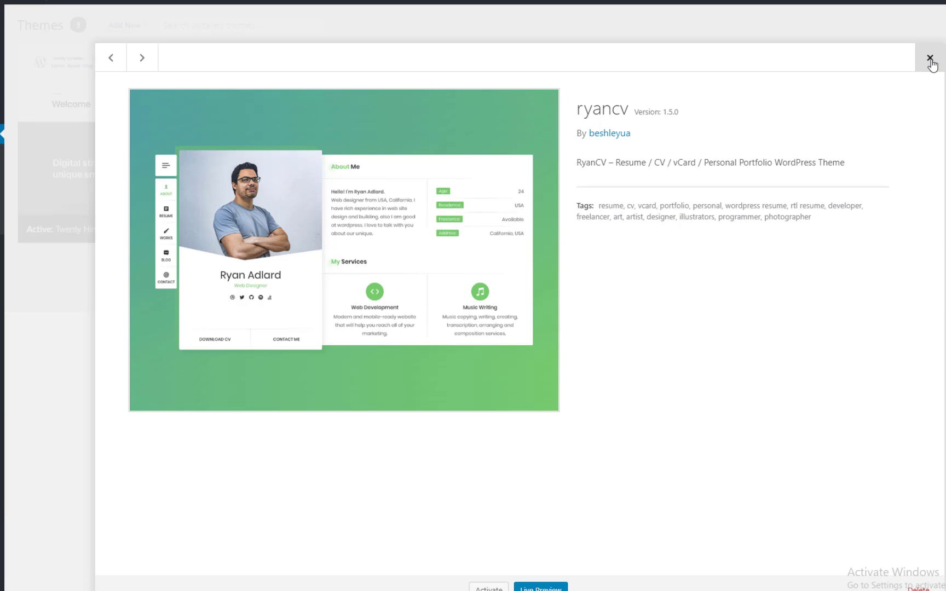
pyautogui.click(930, 58)
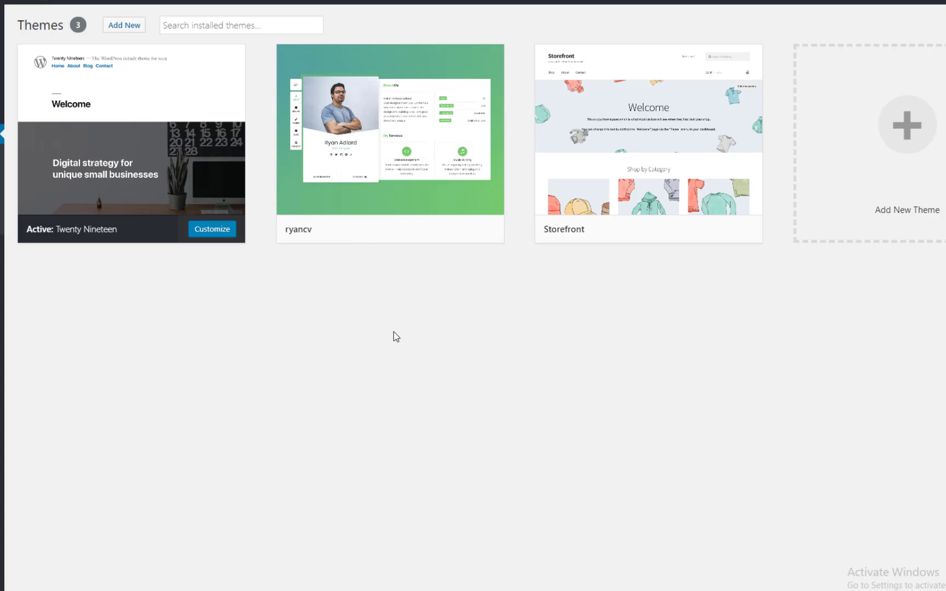
pyautogui.moveTo(371, 182)
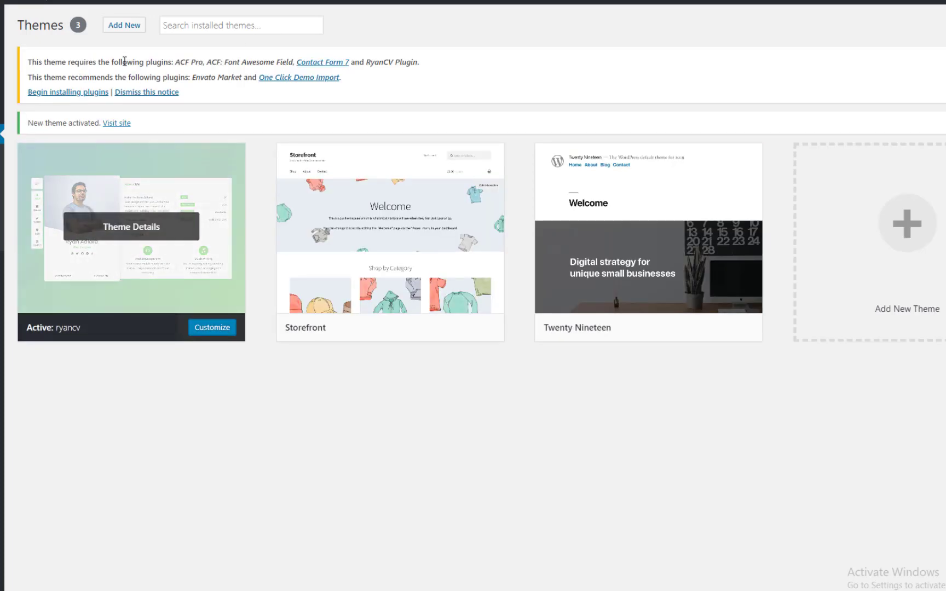
pyautogui.click(49, 97)
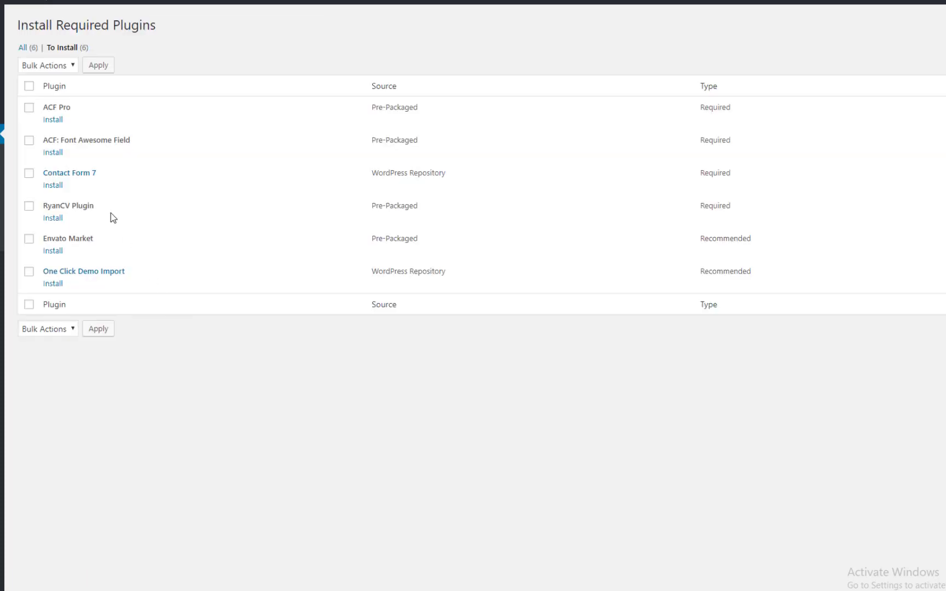
# In File Explorer, copy all the plugin folders inside wp-content's MIX PLUGINS folder, from advanced-custom-fields-font-awesome to wordpress-importer.
pyautogui.click(162, 577)
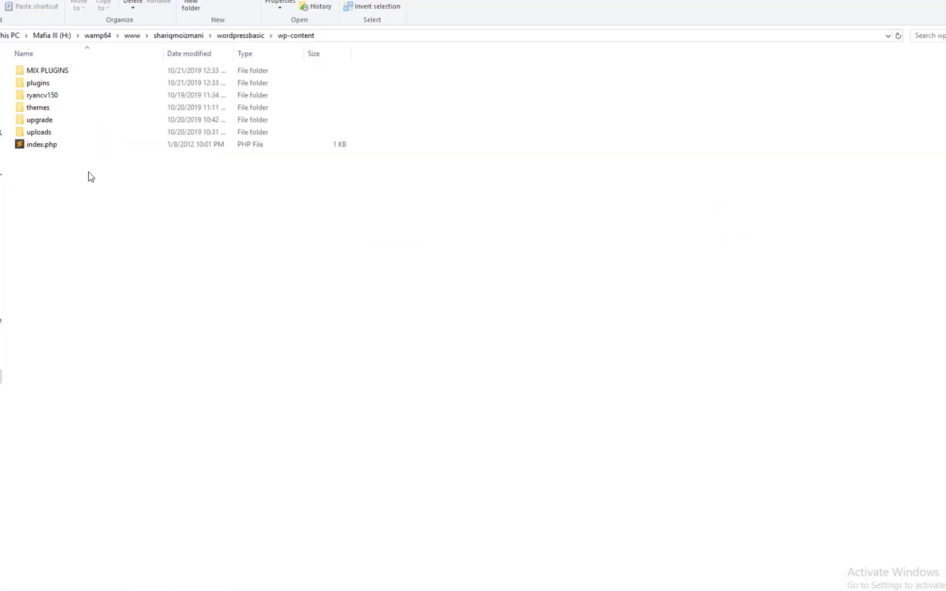
pyautogui.click(53, 82)
pyautogui.doubleClick(55, 72)
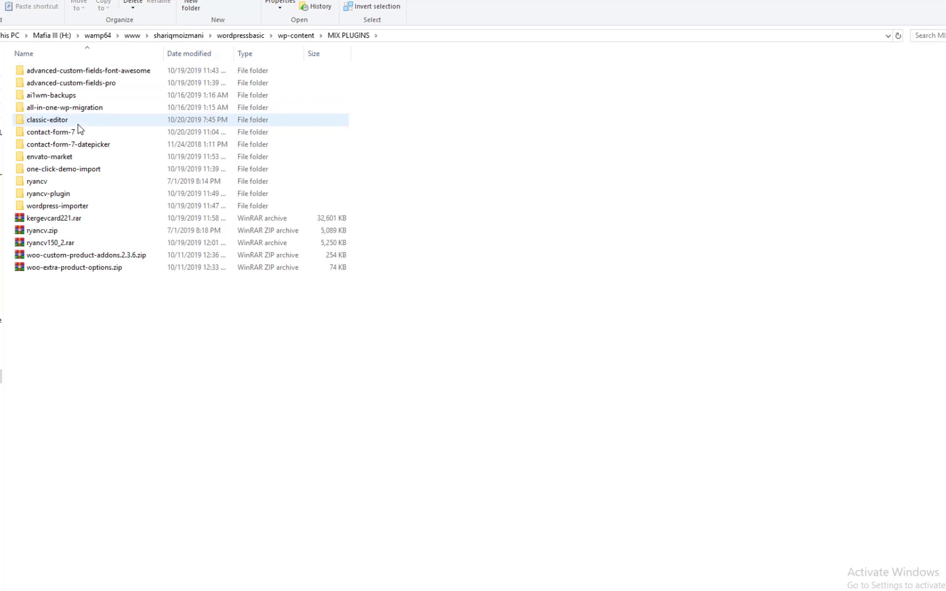
pyautogui.click(64, 206)
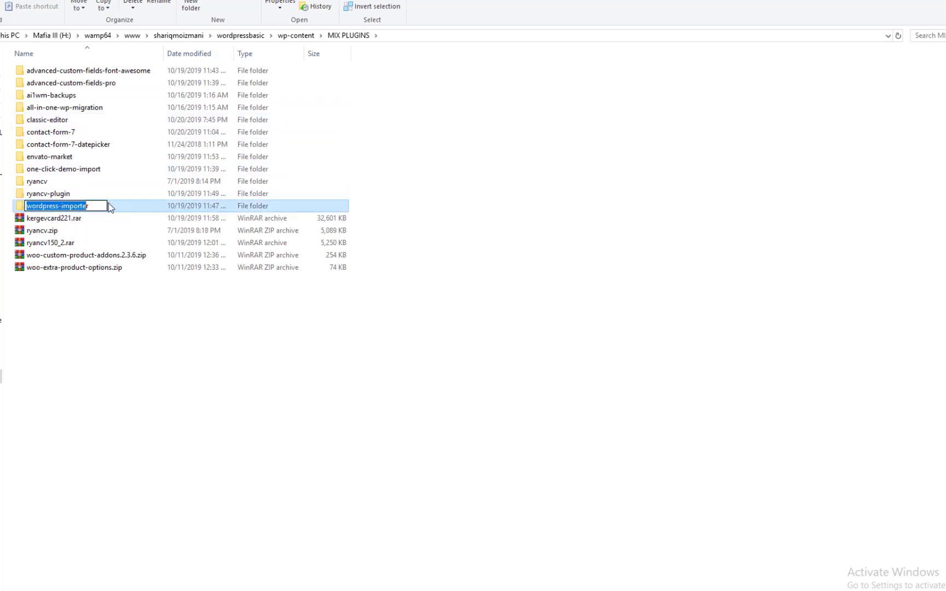
pyautogui.click(117, 207)
pyautogui.hotkey('shift', 'Up')
pyautogui.hotkey('shift', 'Up')
pyautogui.hotkey('shift', 'Up')
pyautogui.hotkey('shift', 'Up')
pyautogui.hotkey('shift', 'Up')
pyautogui.hotkey('shift', 'Up')
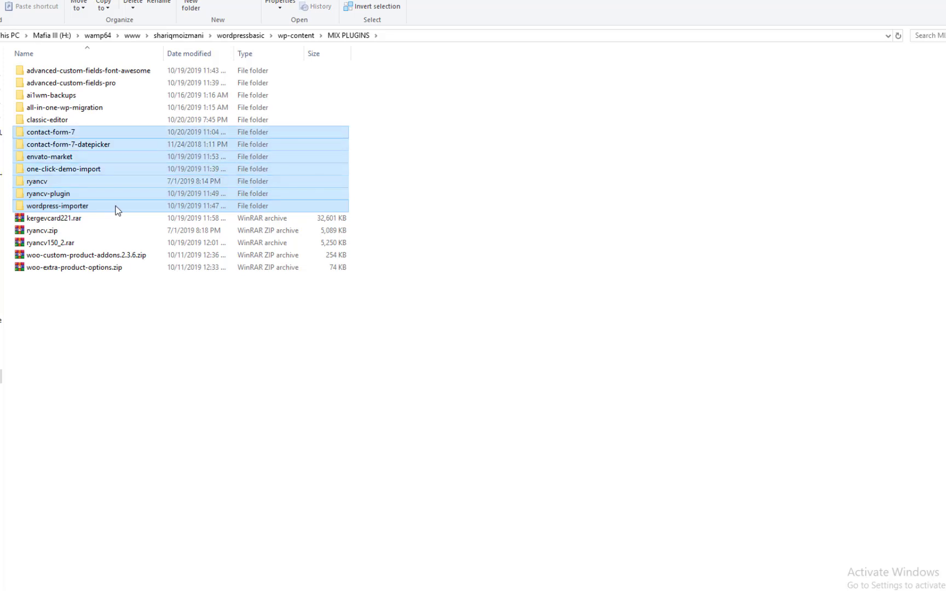
pyautogui.hotkey('shift', 'Up')
pyautogui.hotkey('shift', 'Up')
pyautogui.hotkey('shift', 'Up')
pyautogui.hotkey('shift', 'Up')
pyautogui.hotkey('shift', 'Up')
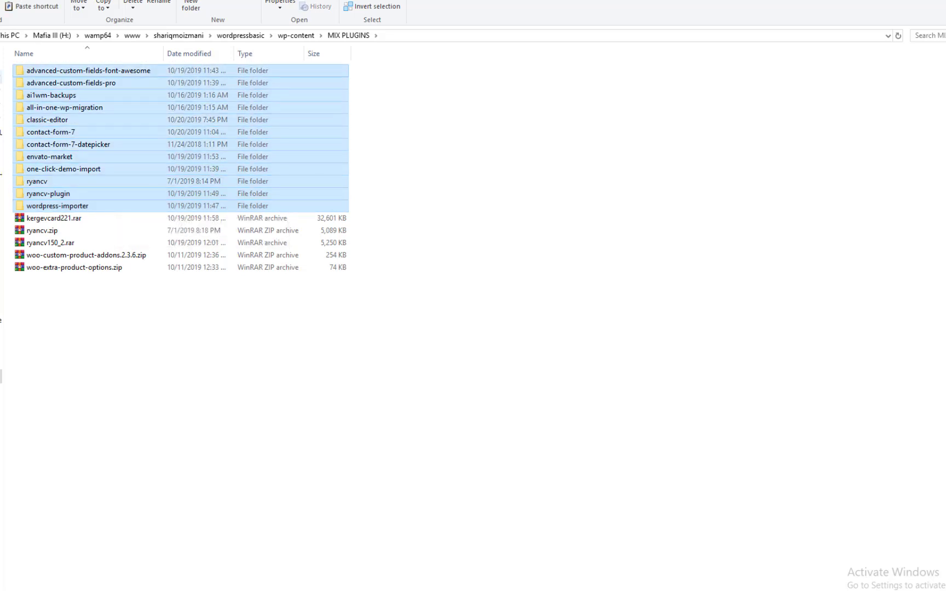
# Paste the copied plugin folders into the plugins folder of wp-content.
pyautogui.hotkey('alt', 'Up')
pyautogui.doubleClick(33, 83)
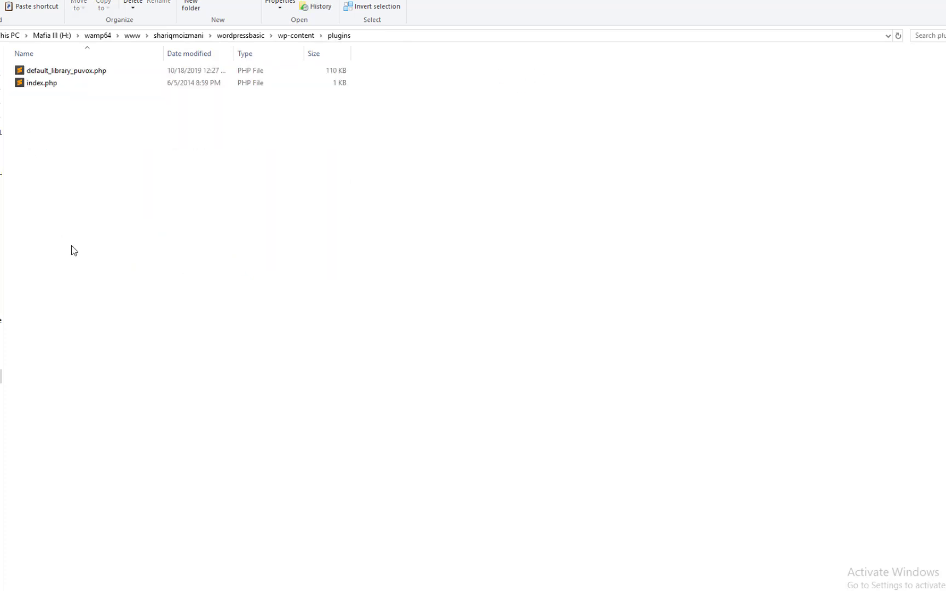
pyautogui.hotkey('ctrl', 'v')
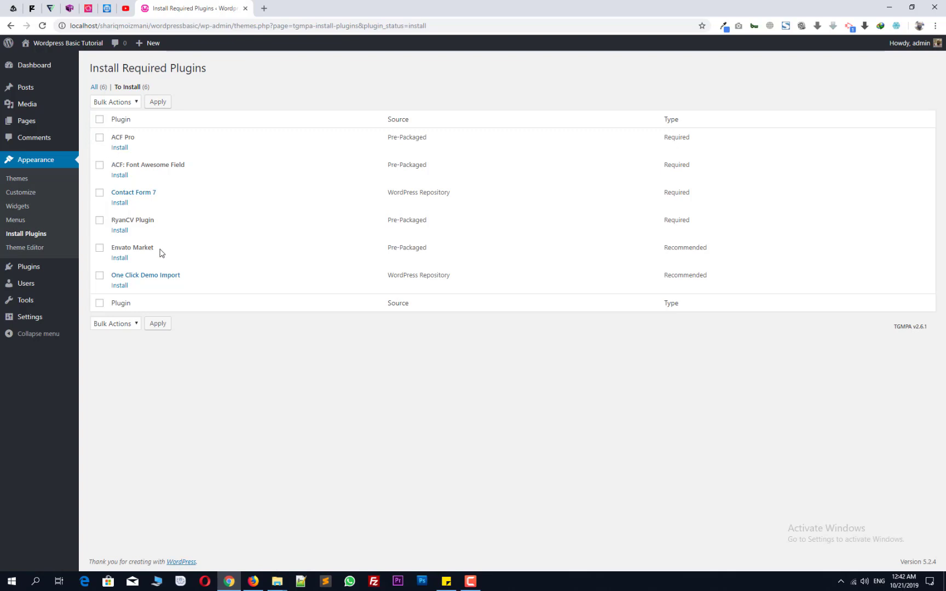
# Return to WordPress, view the installed plugins, and open the activation list for the theme's required plugins.
pyautogui.moveTo(32, 268)
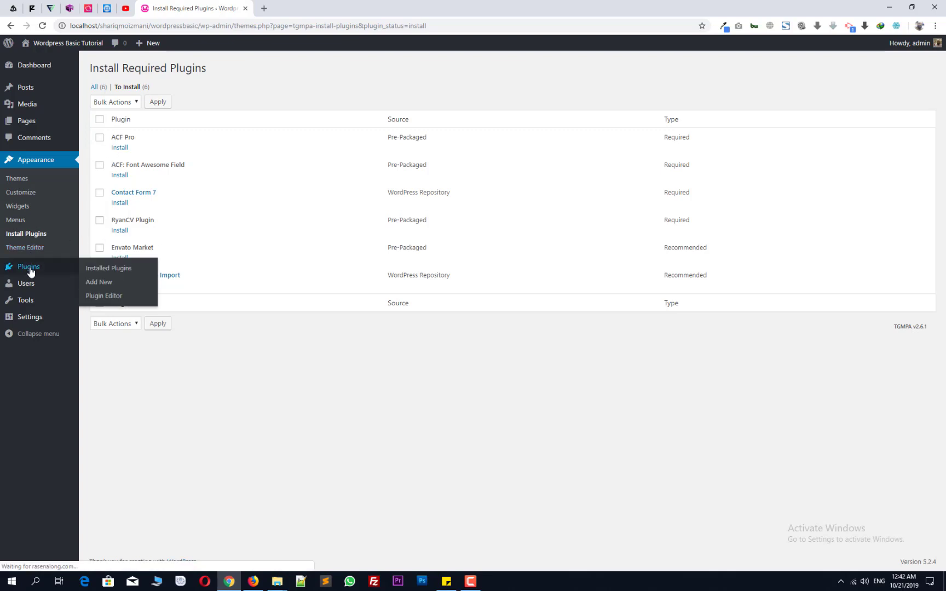
pyautogui.click(98, 268)
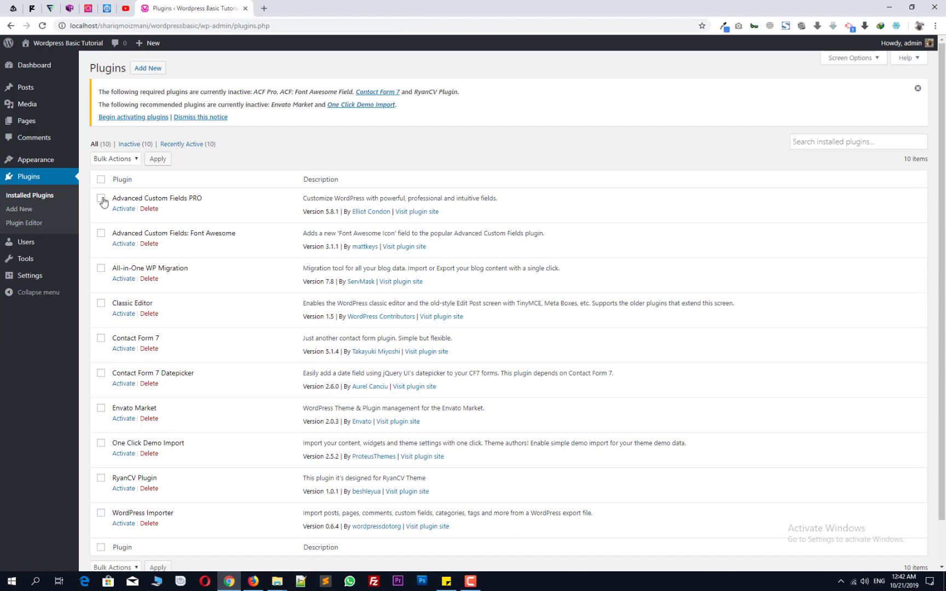
pyautogui.click(101, 199)
pyautogui.click(127, 119)
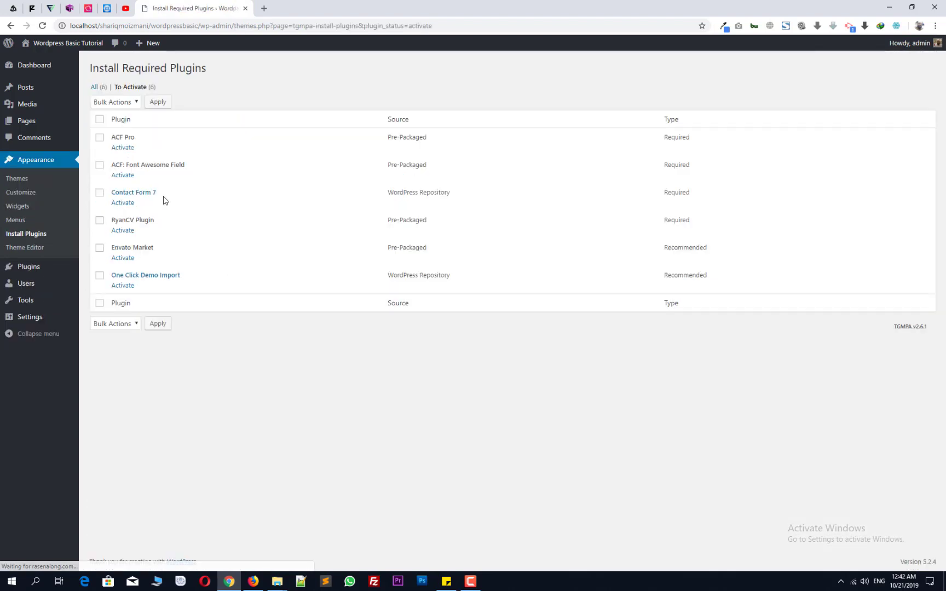
# Bulk-activate ACF Pro, ACF: Font Awesome Field, Contact Form 7, RyanCV Plugin, Envato Market and One Click Demo Import.
pyautogui.click(100, 167)
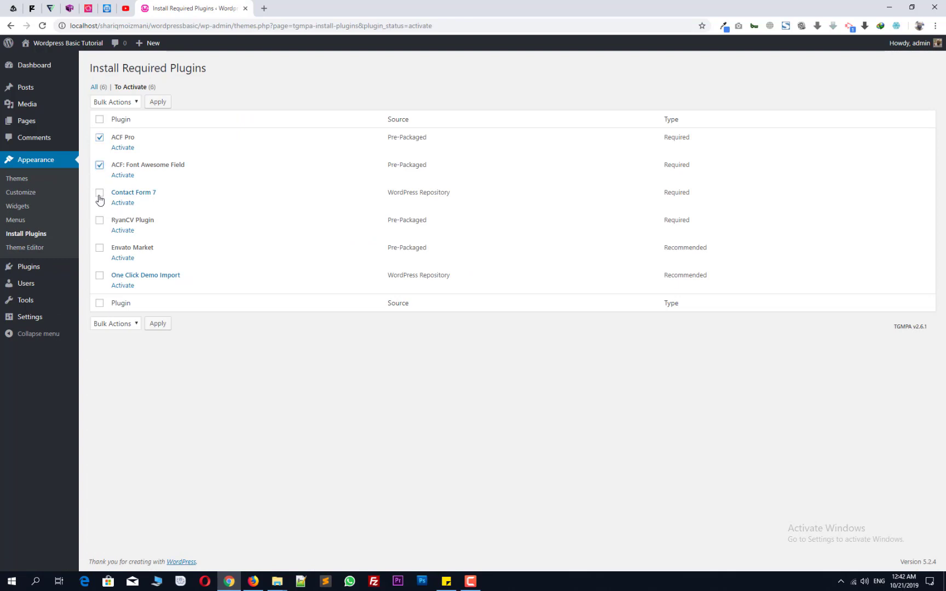
pyautogui.click(99, 193)
pyautogui.click(100, 220)
pyautogui.click(100, 276)
pyautogui.click(119, 103)
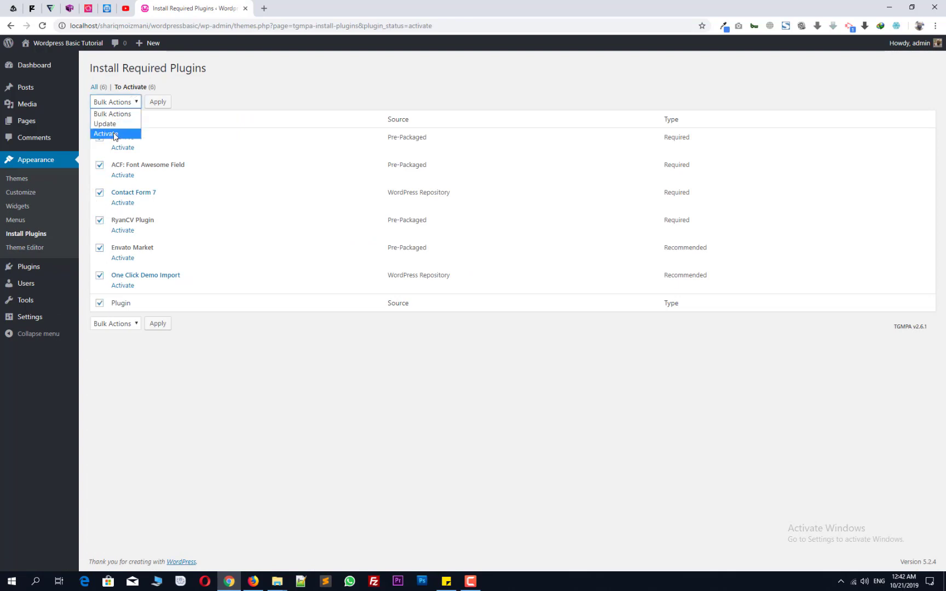
pyautogui.click(114, 133)
pyautogui.click(157, 103)
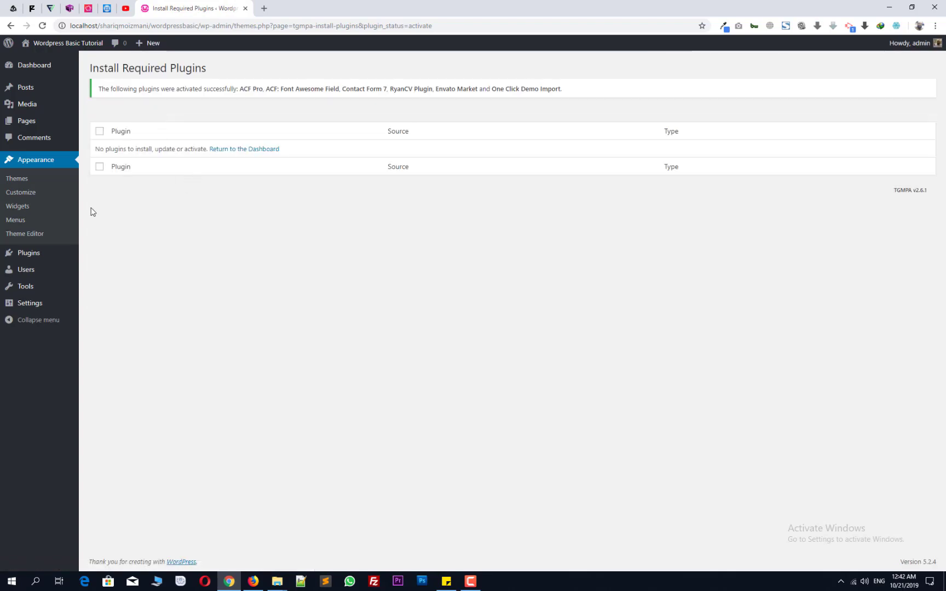
# Activate the WordPress Importer, Classic Editor and Contact Form 7 Datepicker plugins from the installed plugins list.
pyautogui.click(70, 256)
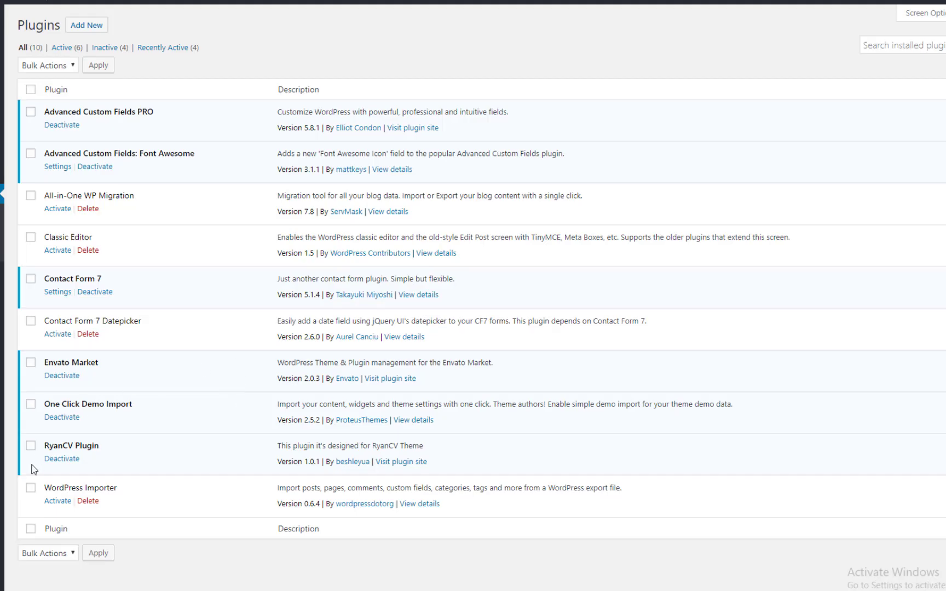
pyautogui.click(48, 502)
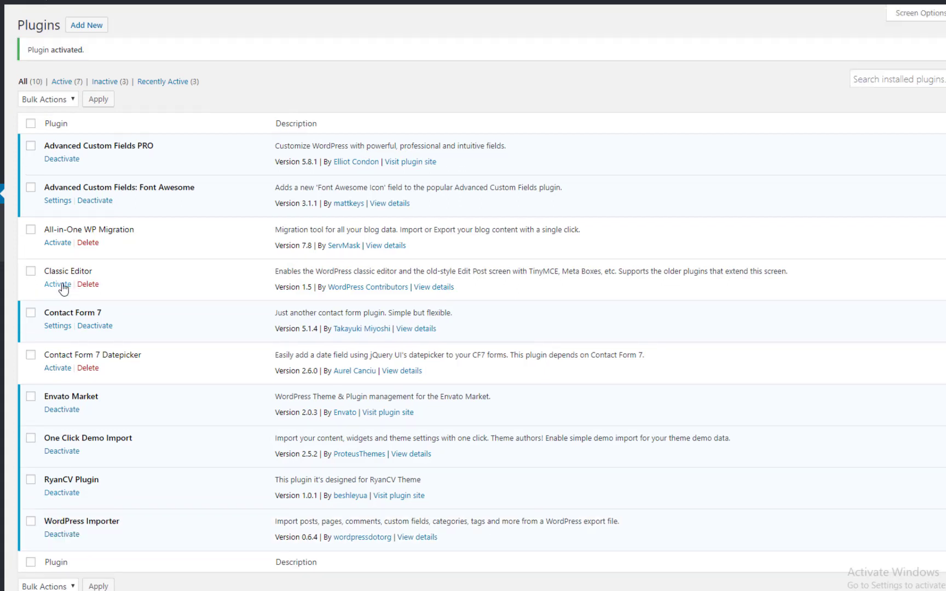
pyautogui.click(58, 288)
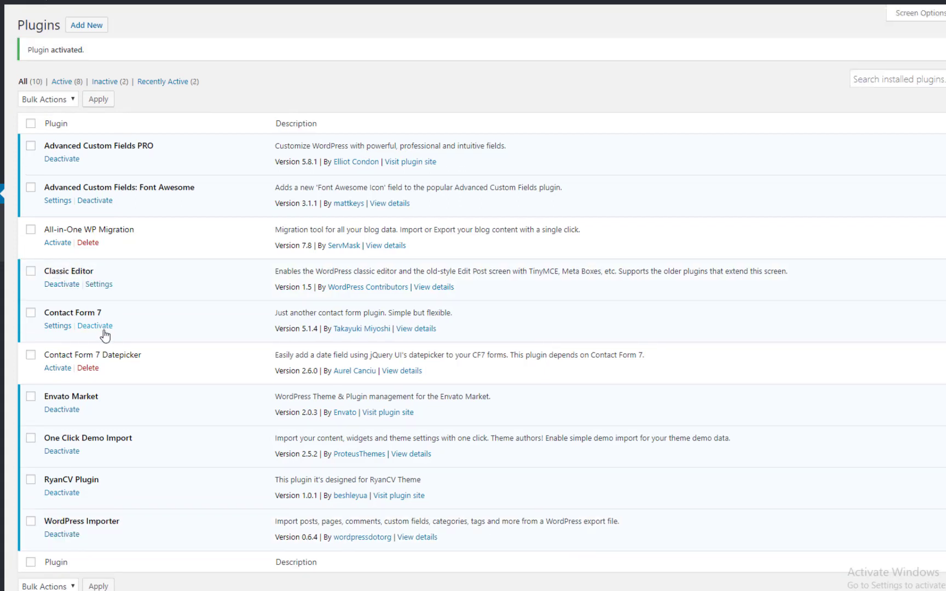
pyautogui.click(58, 369)
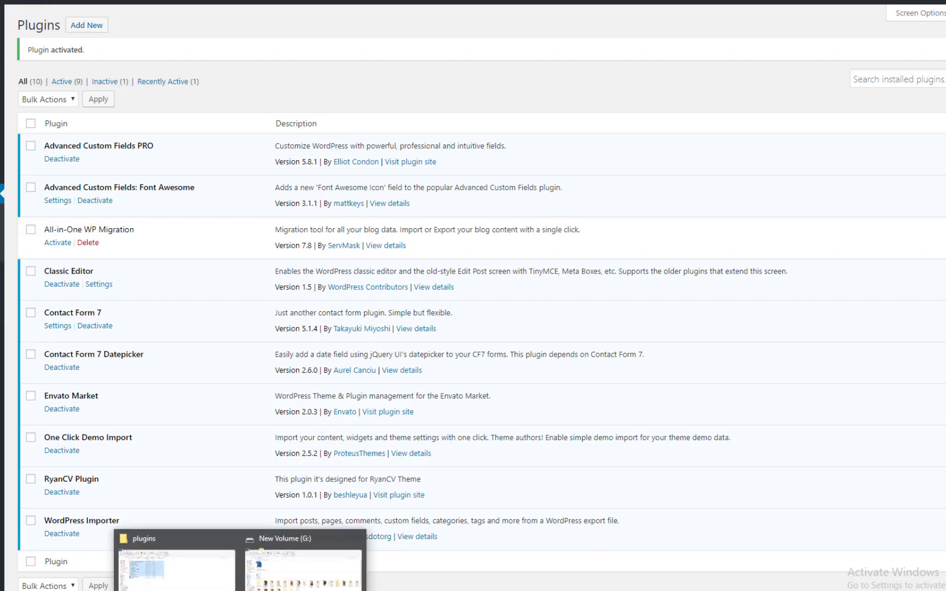
# In File Explorer, locate ryancv.xml in the Demo Content folder of wp-content's ryancv150 folder.
pyautogui.click(186, 569)
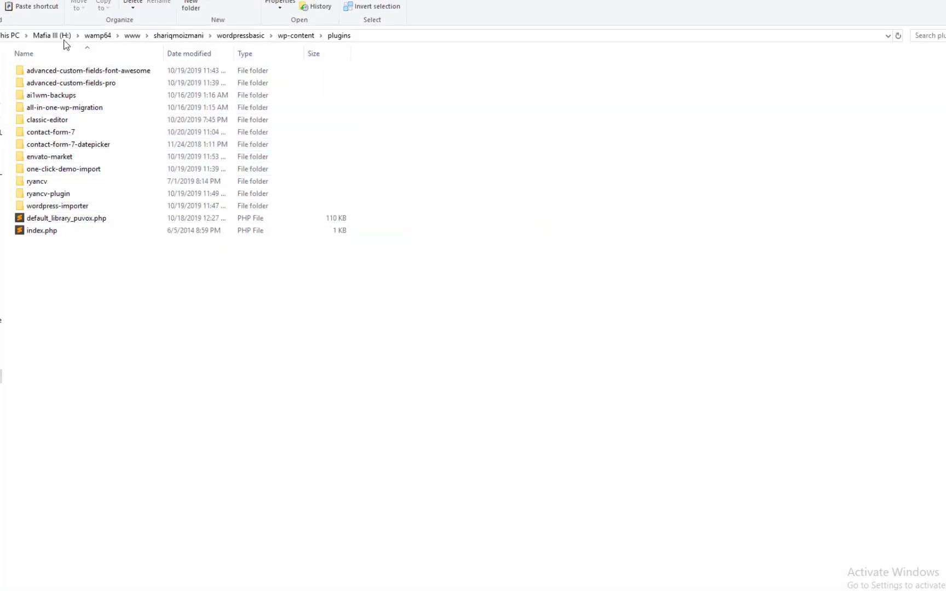
pyautogui.click(290, 35)
pyautogui.click(49, 95)
pyautogui.doubleClick(49, 97)
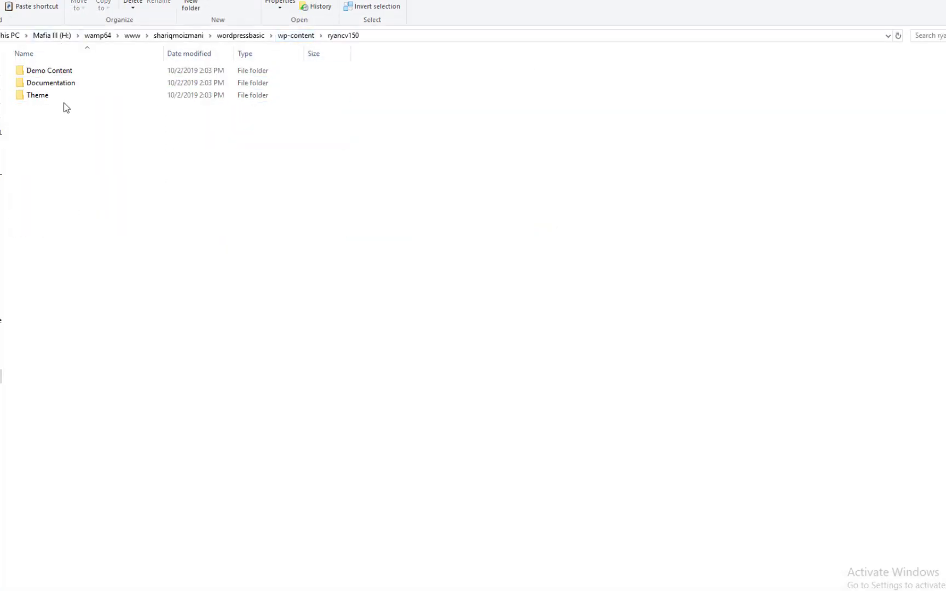
pyautogui.doubleClick(47, 71)
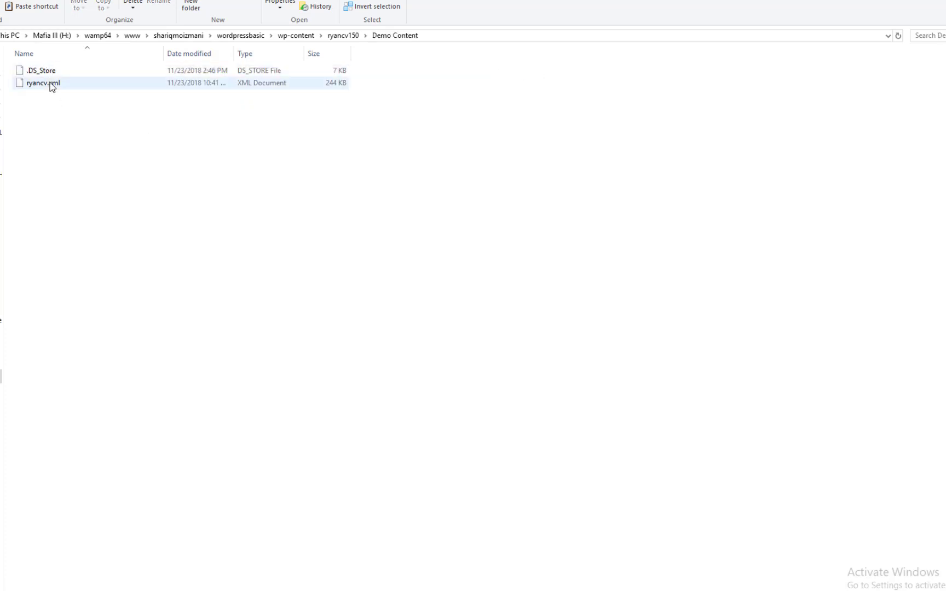
pyautogui.click(50, 83)
# Switch back to WordPress and open the WordPress importer from the site's import tools.
pyautogui.hotkey('alt', 'Tab')
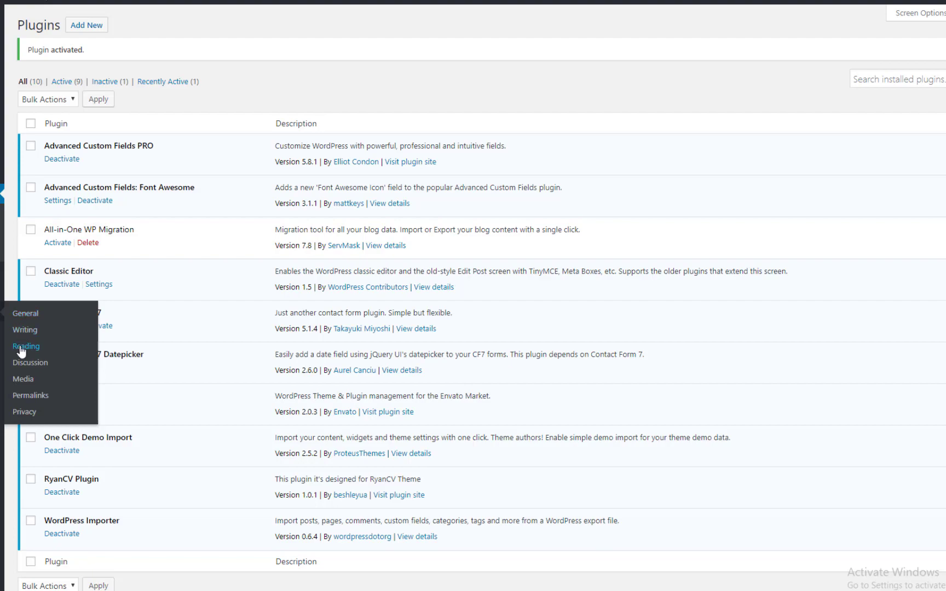
pyautogui.moveTo(4, 292)
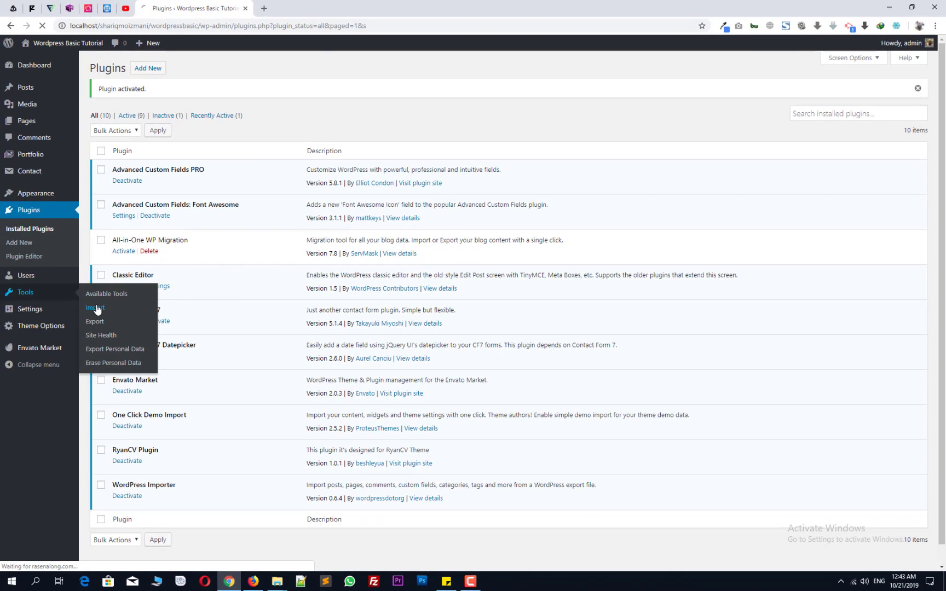
pyautogui.click(22, 309)
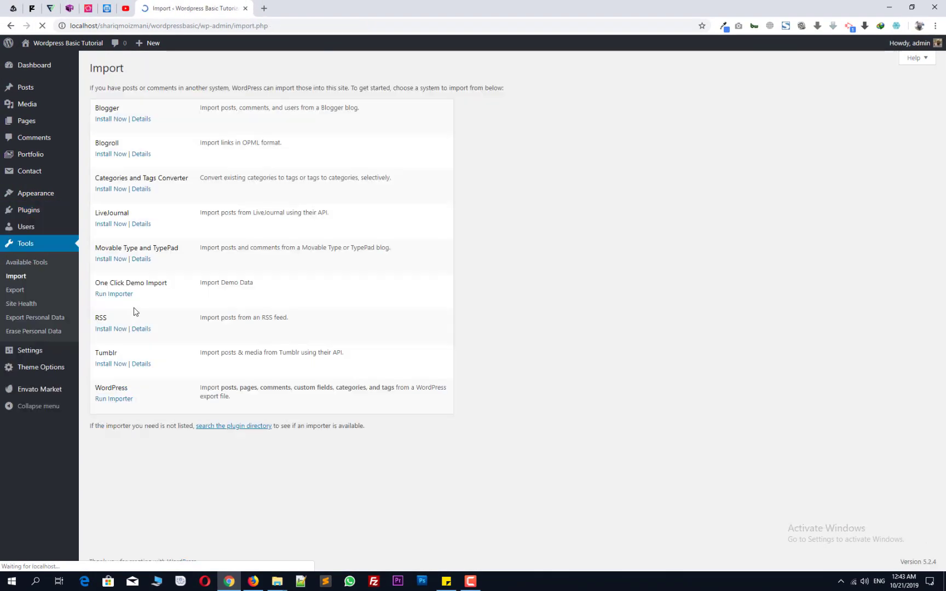
pyautogui.click(114, 398)
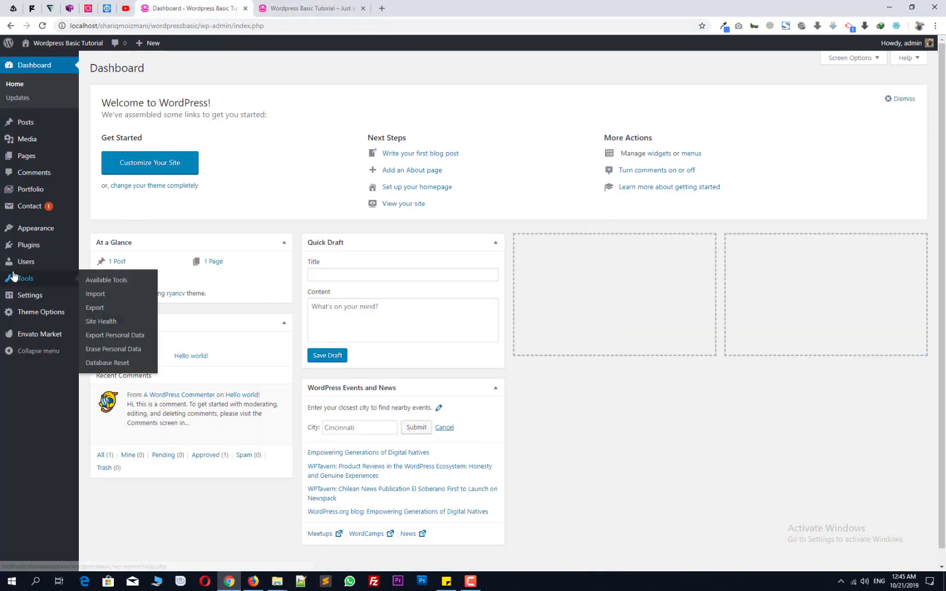
# From the dashboard, open the import tools, check the Demo Content folder, and run the WordPress importer.
pyautogui.moveTo(27, 305)
pyautogui.moveTo(33, 279)
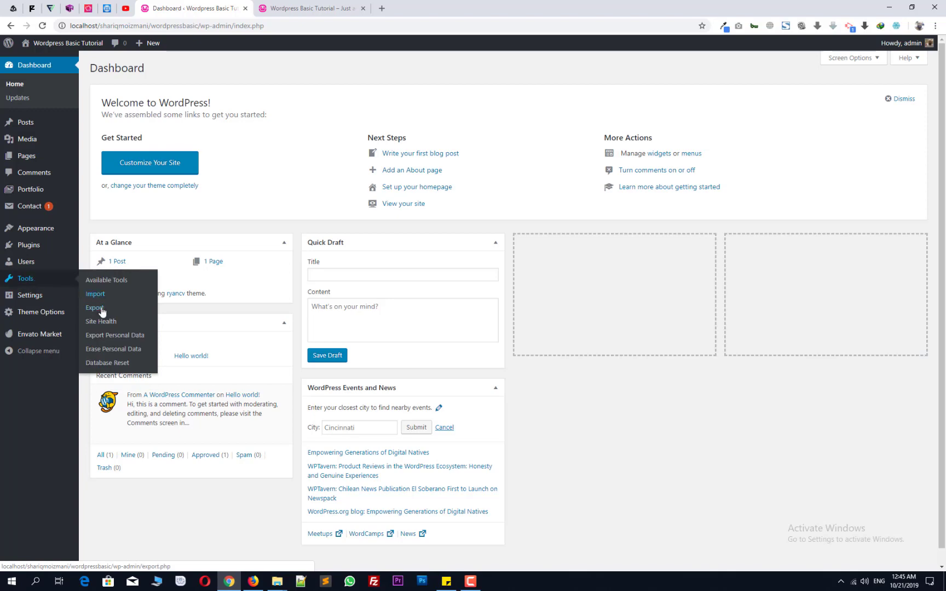
pyautogui.click(94, 295)
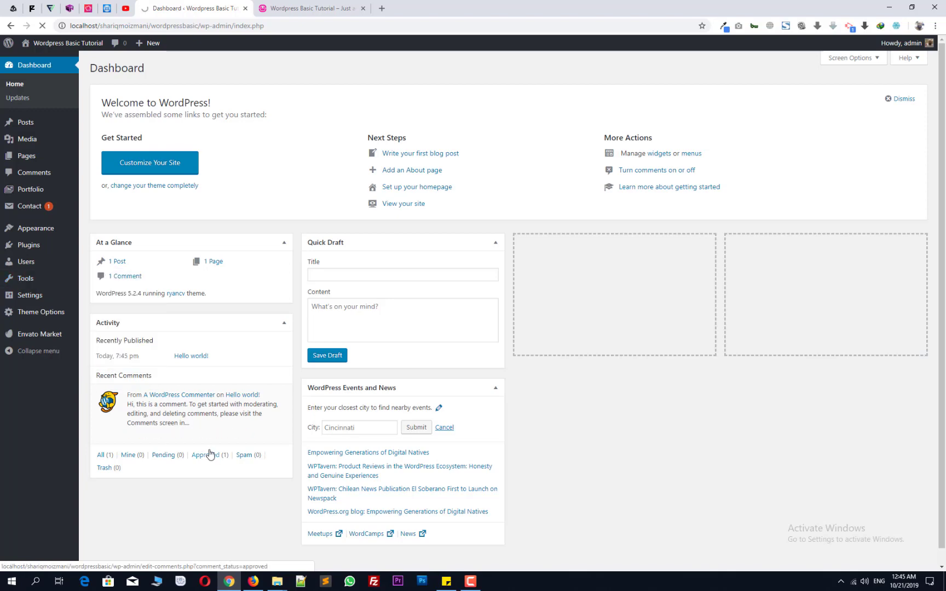
pyautogui.click(282, 583)
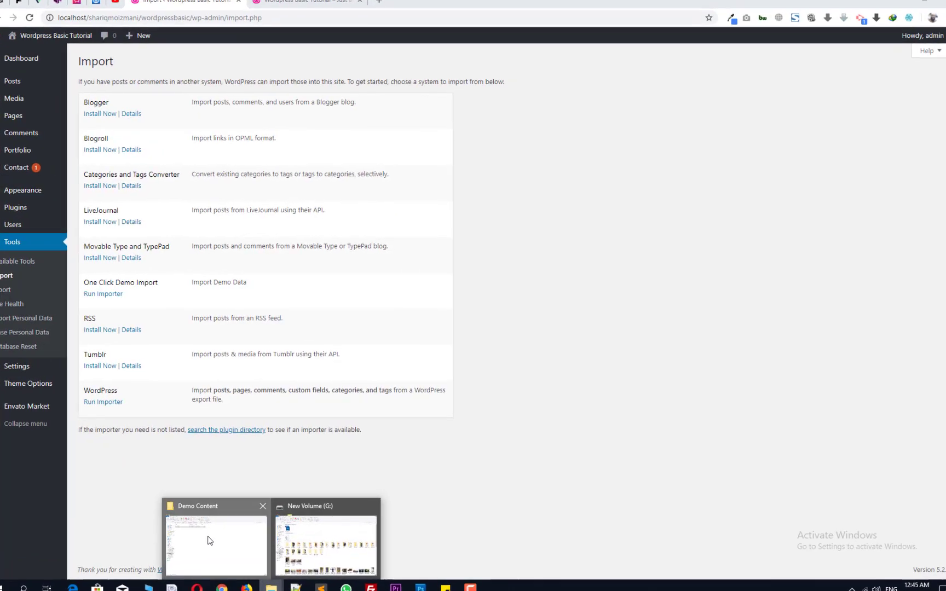
pyautogui.click(211, 540)
pyautogui.moveTo(69, 99); pyautogui.dragTo(539, 590)
pyautogui.click(61, 413)
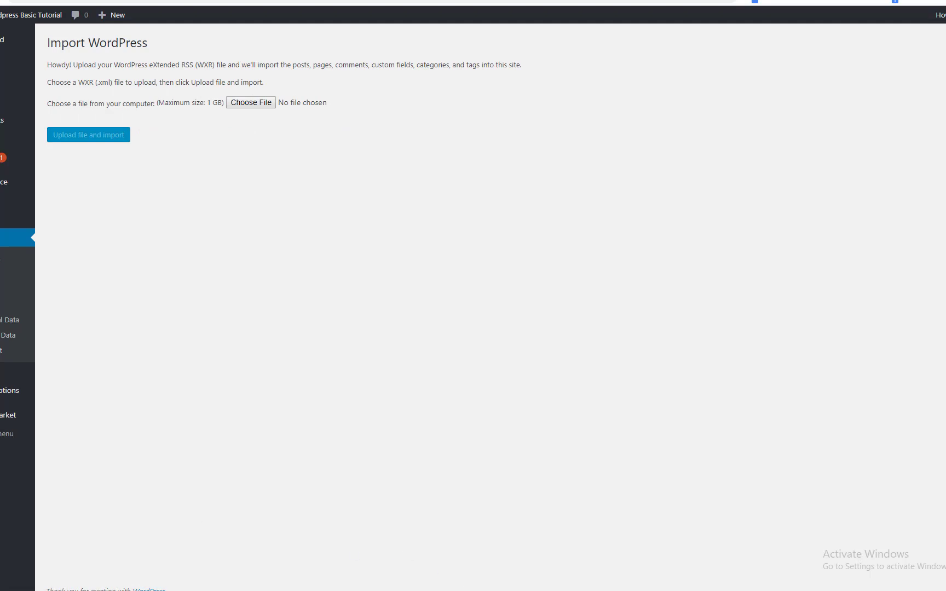
# Choose ryancv.xml from the Demo Content folder as the file to import.
pyautogui.moveTo(279, 589)
pyautogui.click(162, 551)
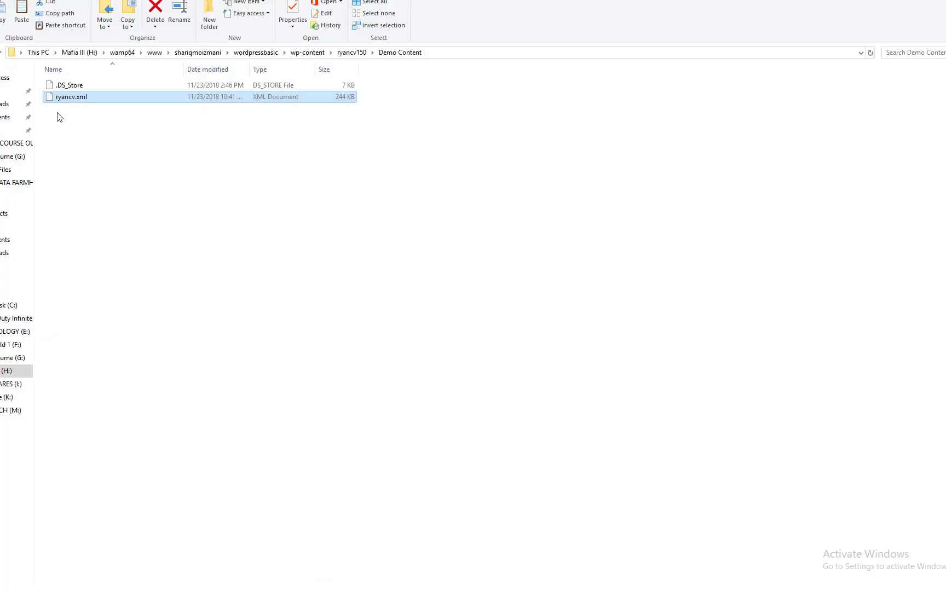
pyautogui.moveTo(66, 101); pyautogui.dragTo(251, 102)
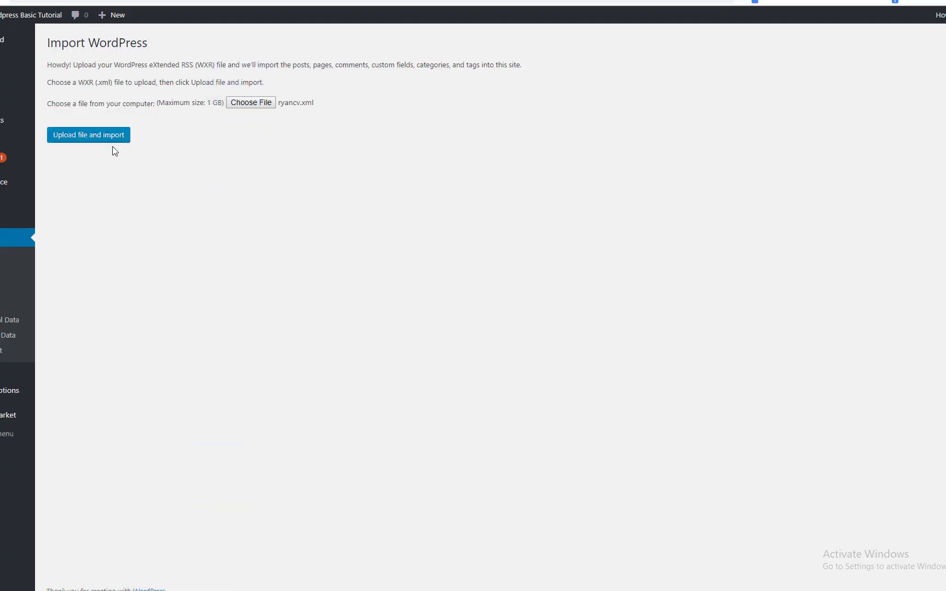
# Upload ryancv.xml and import it with file attachments, using login name admin and assigning posts to the existing admin user; reload the site's front page.
pyautogui.click(97, 146)
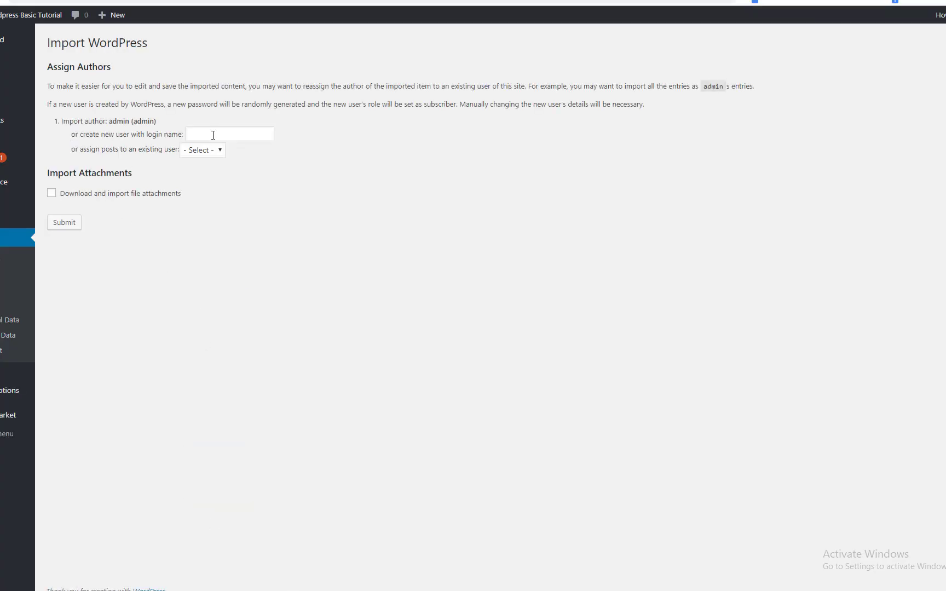
pyautogui.click(215, 133)
pyautogui.click(211, 157)
pyautogui.click(201, 150)
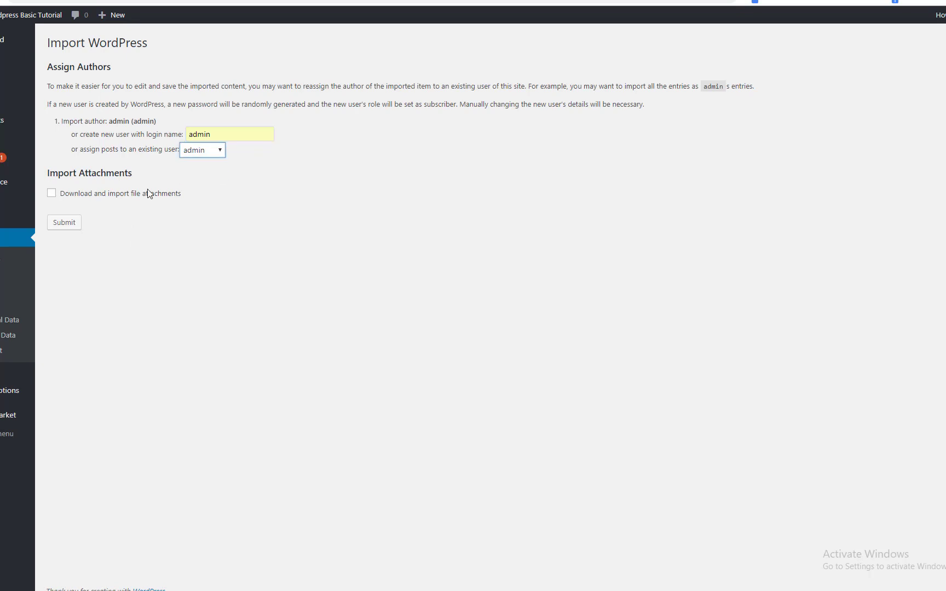
pyautogui.click(112, 194)
pyautogui.click(58, 223)
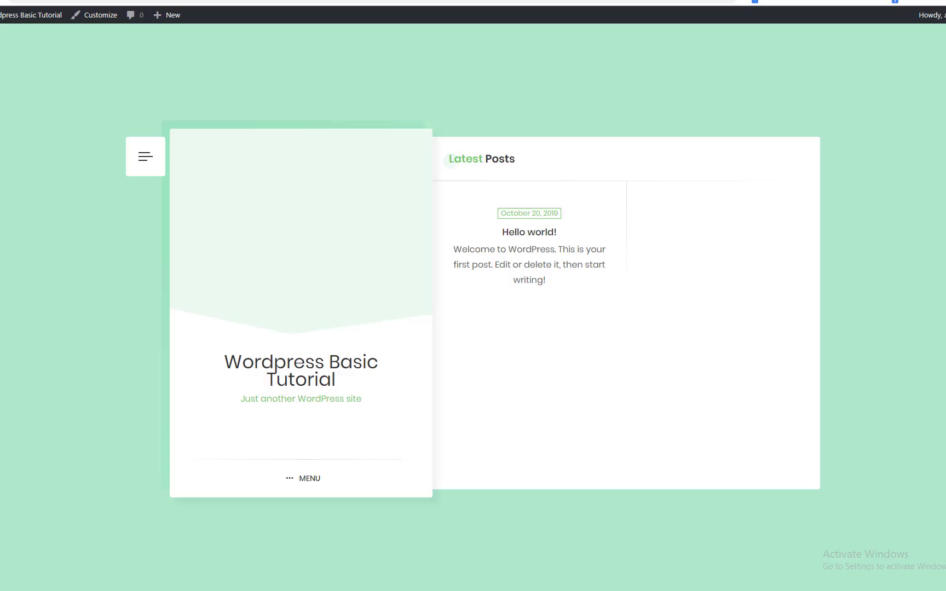
pyautogui.press('F5')
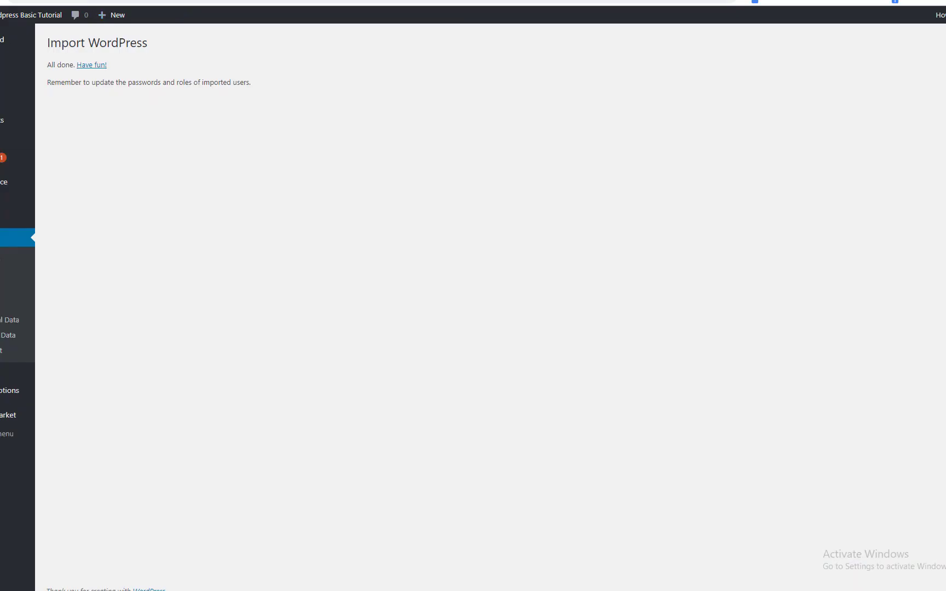
# In the reading settings, set the homepage to the static page Resume and save the changes.
pyautogui.moveTo(11, 373)
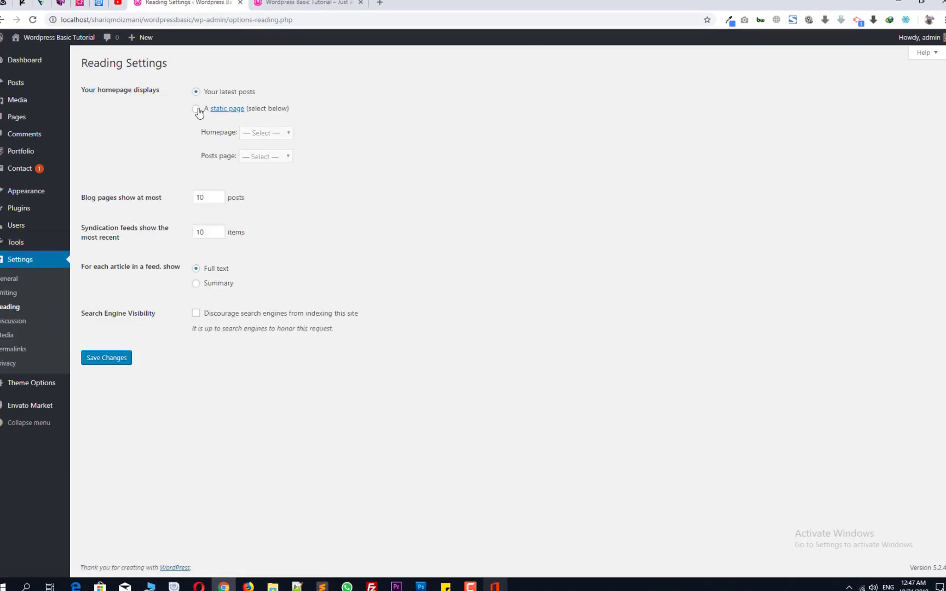
pyautogui.click(196, 108)
pyautogui.click(266, 133)
pyautogui.click(255, 186)
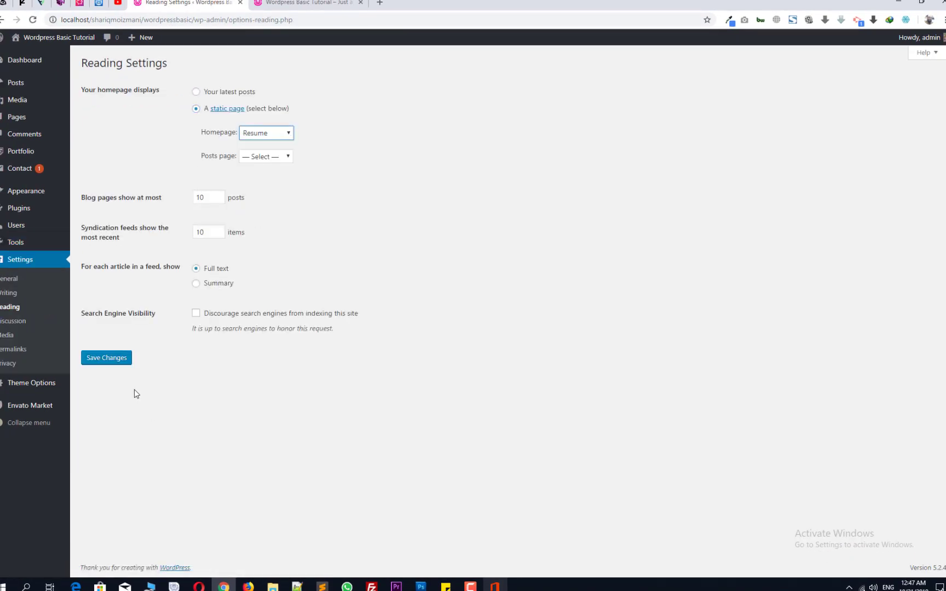
pyautogui.click(115, 358)
# Reload the site's front page and look over the page displayed as the homepage.
pyautogui.click(300, 2)
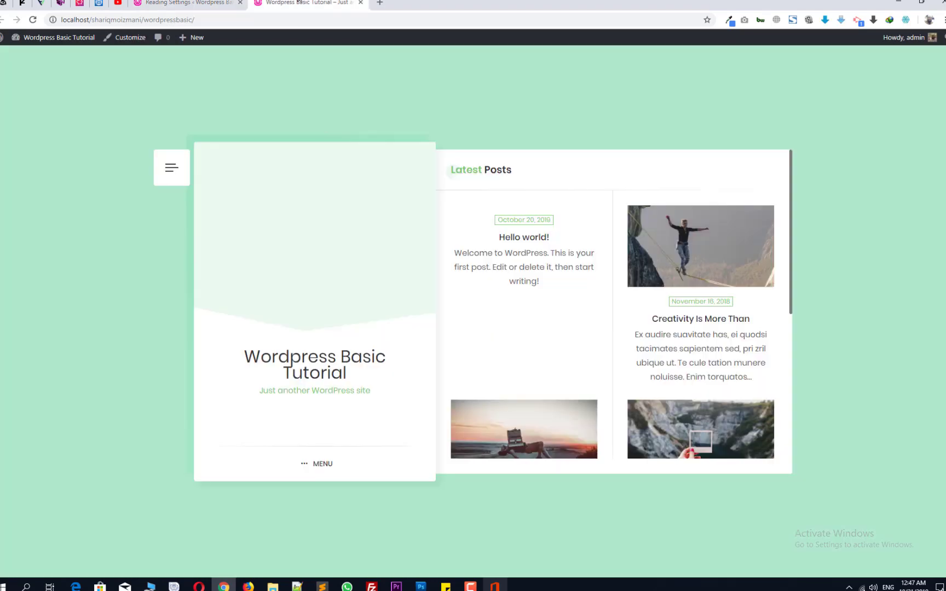
pyautogui.press('F5')
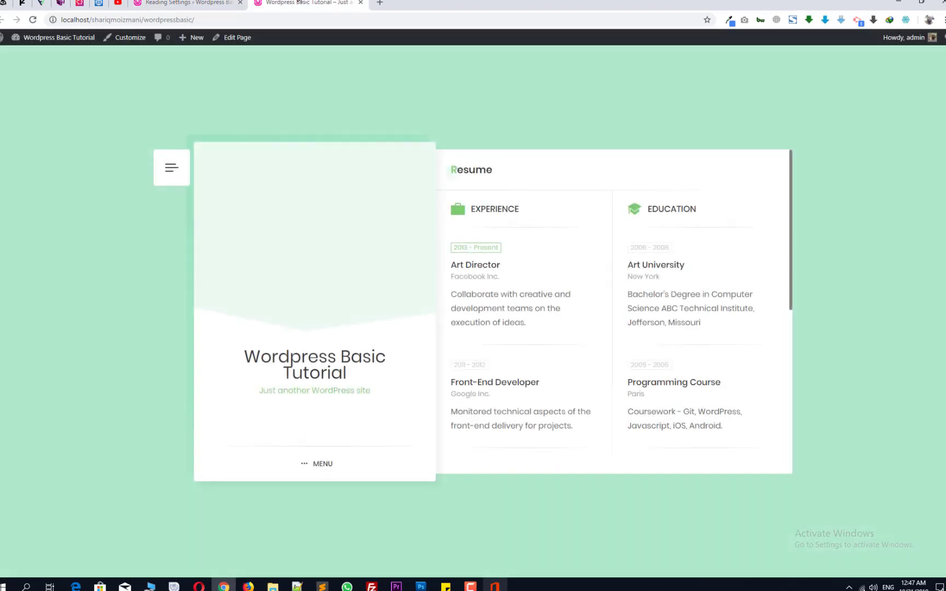
pyautogui.scroll(-1, 510, 306)
pyautogui.scroll(1, 511, 306)
# Return to the dashboard, assign Main Menu to the Primary Menu display location, and save the menu.
pyautogui.click(186, 2)
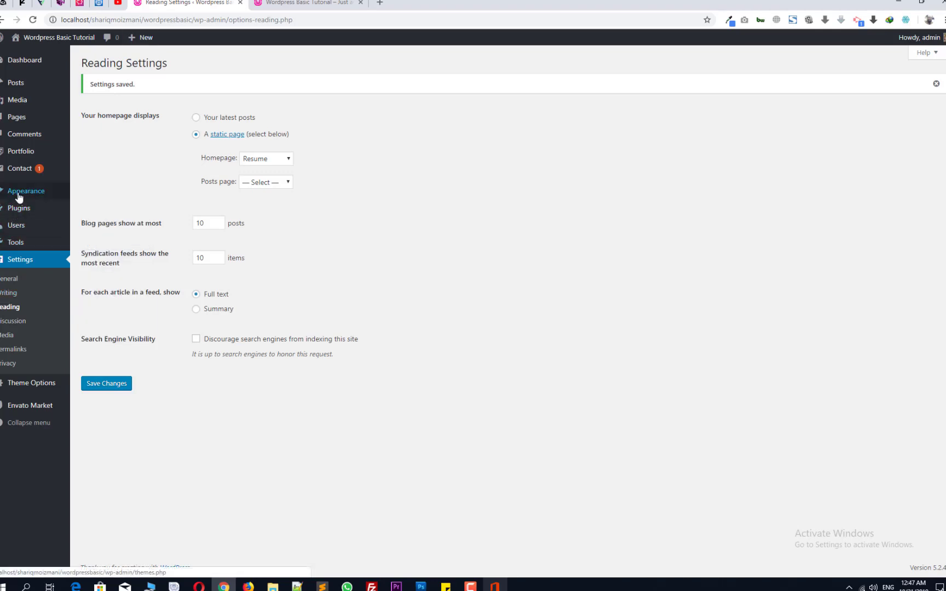
pyautogui.moveTo(26, 190)
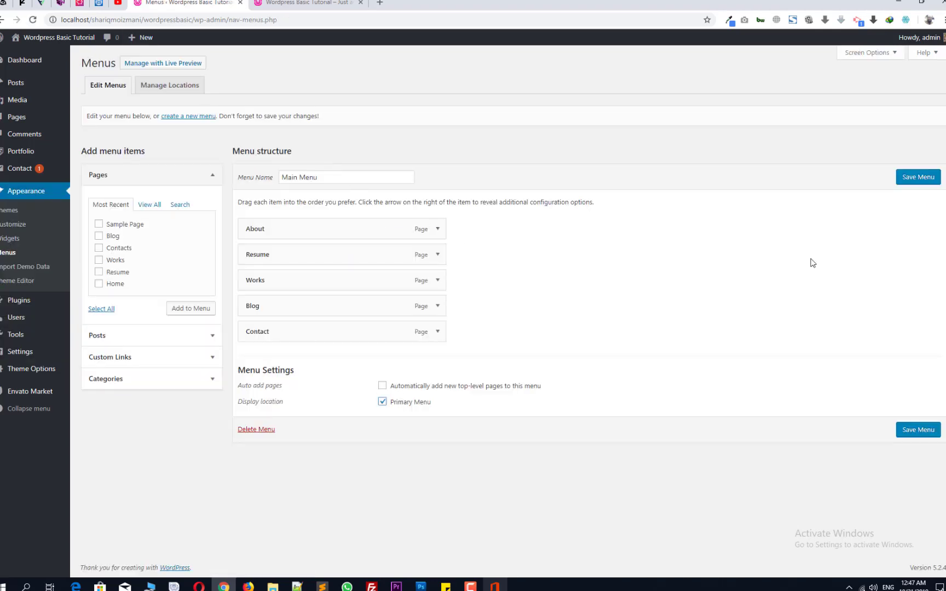
pyautogui.click(907, 430)
# Reload the site's front page and open its navigation menu to check the menu items.
pyautogui.click(310, 2)
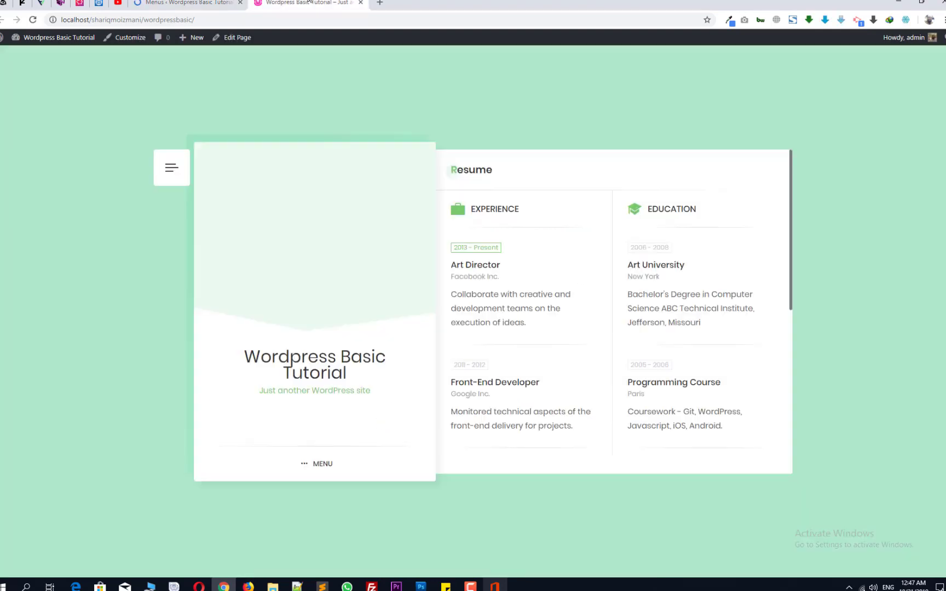
pyautogui.press('F5')
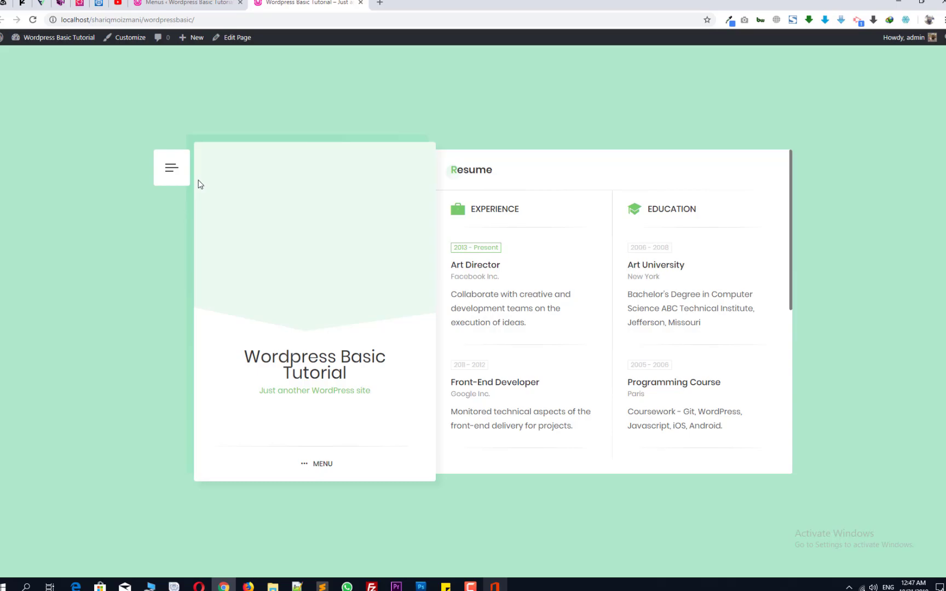
pyautogui.click(173, 169)
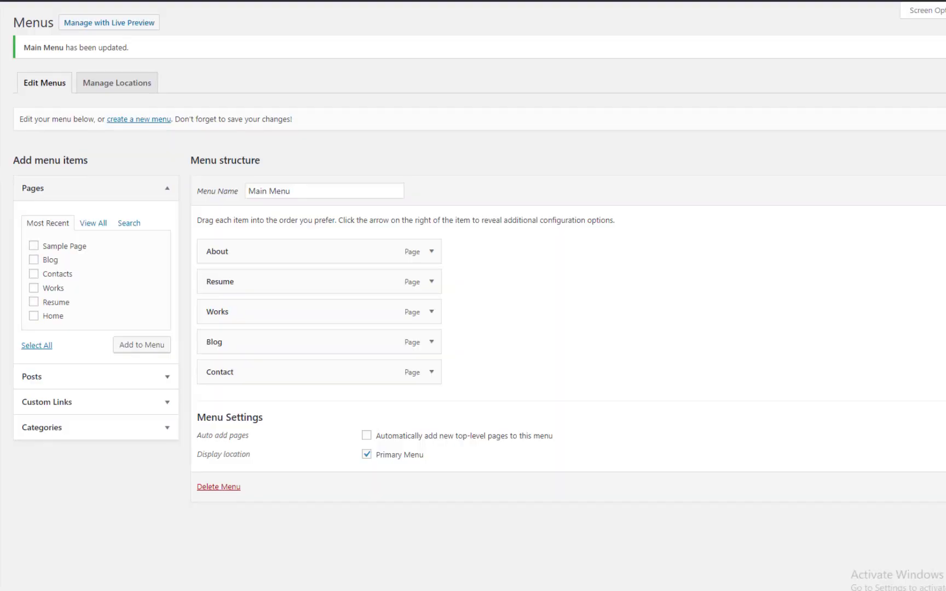
# In the theme's vCard options, enter the owner's name as the title and "Wordpress Developer" as the subtitle.
pyautogui.click(0, 372)
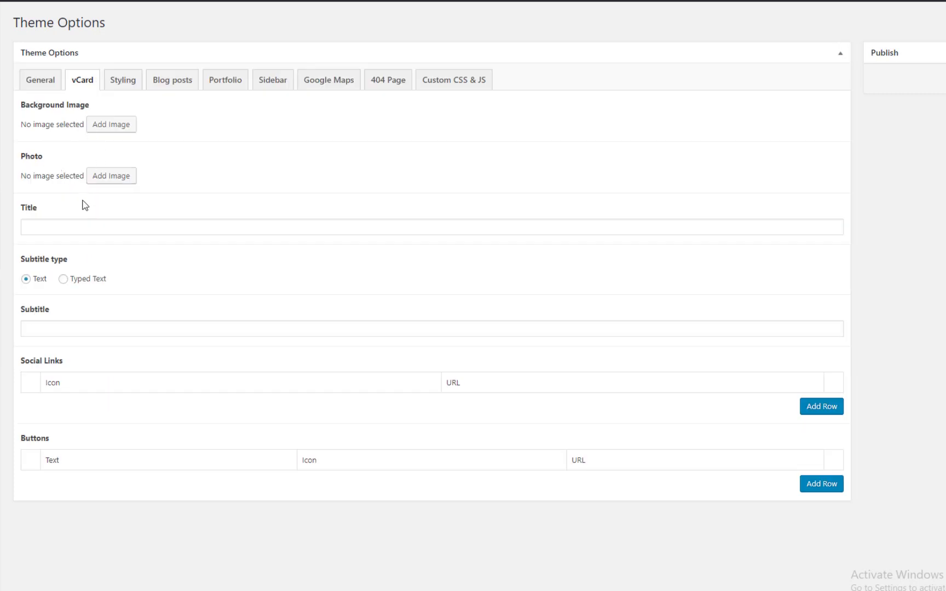
pyautogui.click(60, 224)
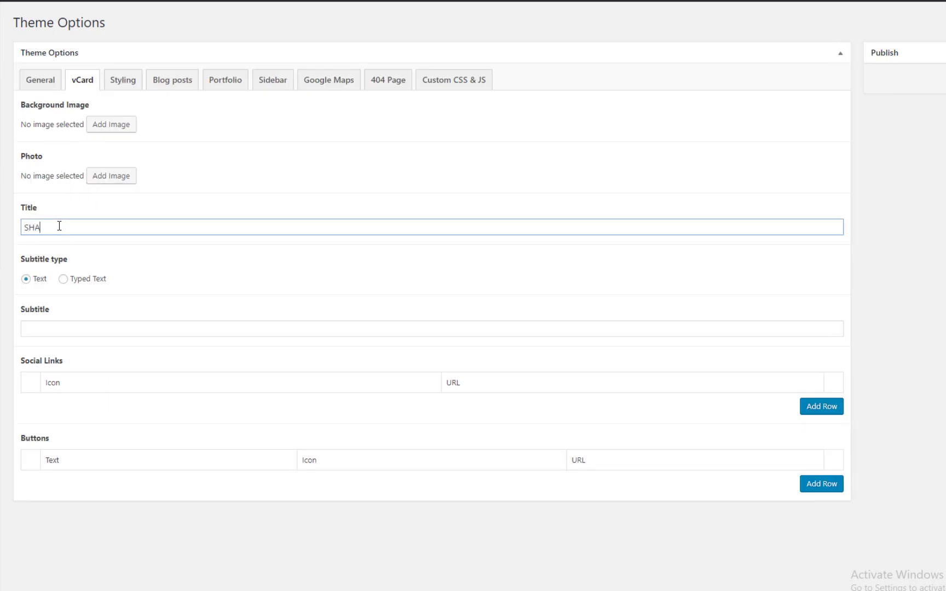
pyautogui.write('SHARIQ MOIZ')
pyautogui.click(81, 328)
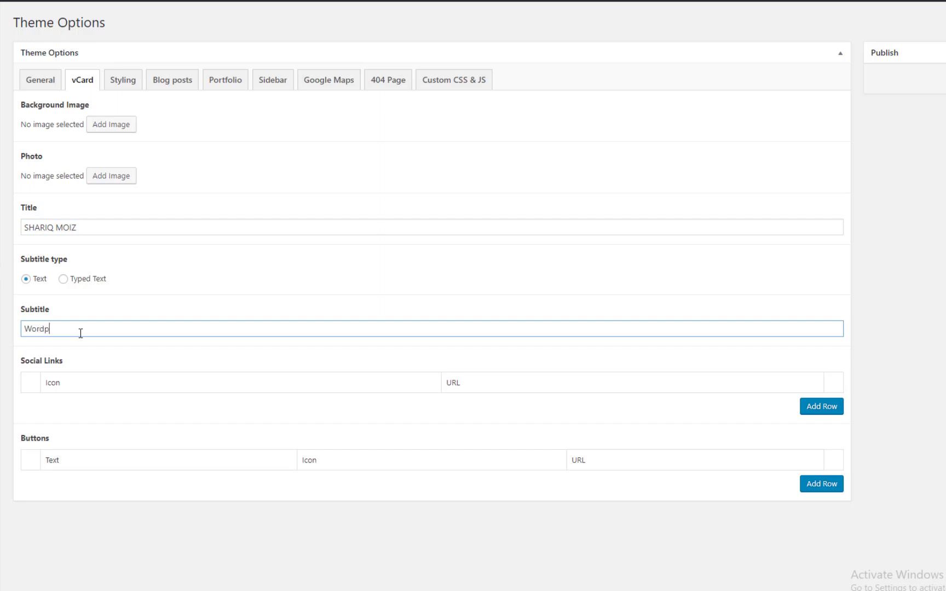
pyautogui.write('Wordpress Developer')
pyautogui.click(339, 383)
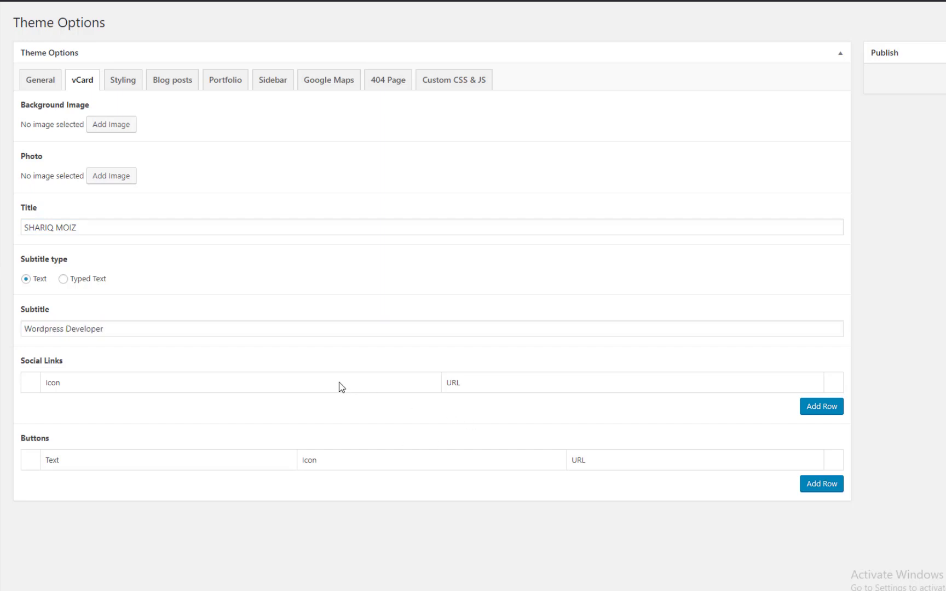
# Add a social link with the facebook icon and # as its URL.
pyautogui.click(819, 405)
pyautogui.click(125, 410)
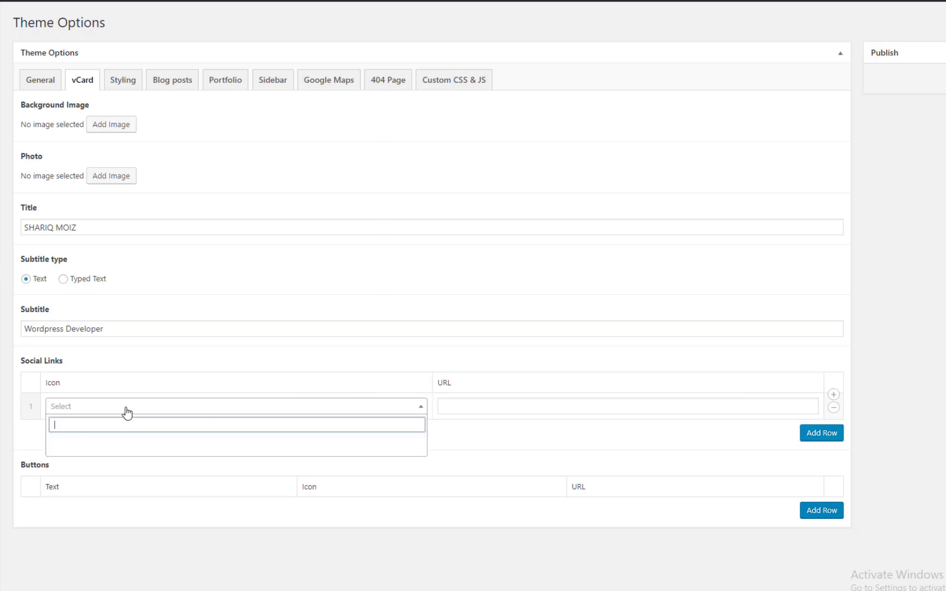
pyautogui.write('fac')
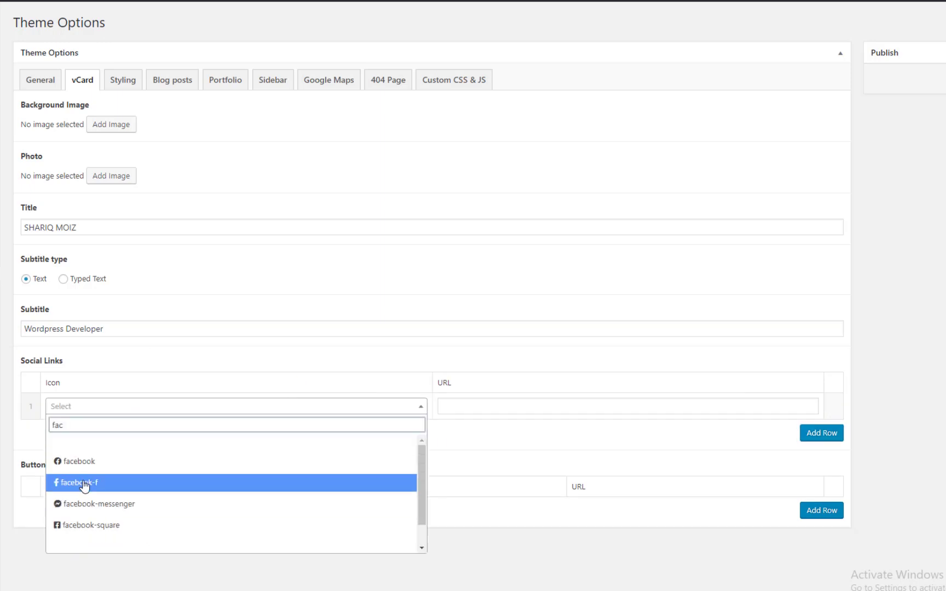
pyautogui.click(82, 460)
pyautogui.click(459, 412)
pyautogui.write('#')
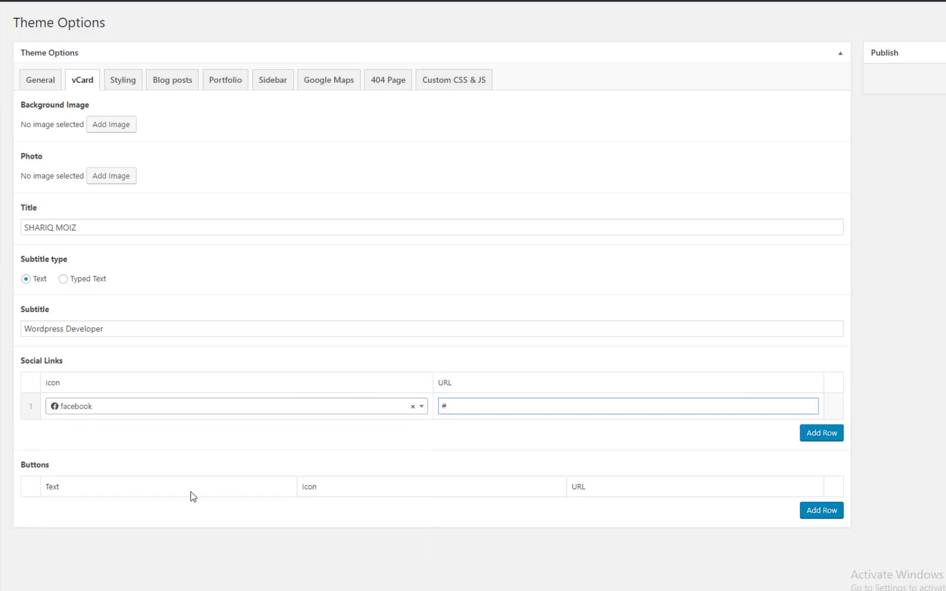
# Add a second social link with the instagram icon and # as its URL.
pyautogui.click(813, 437)
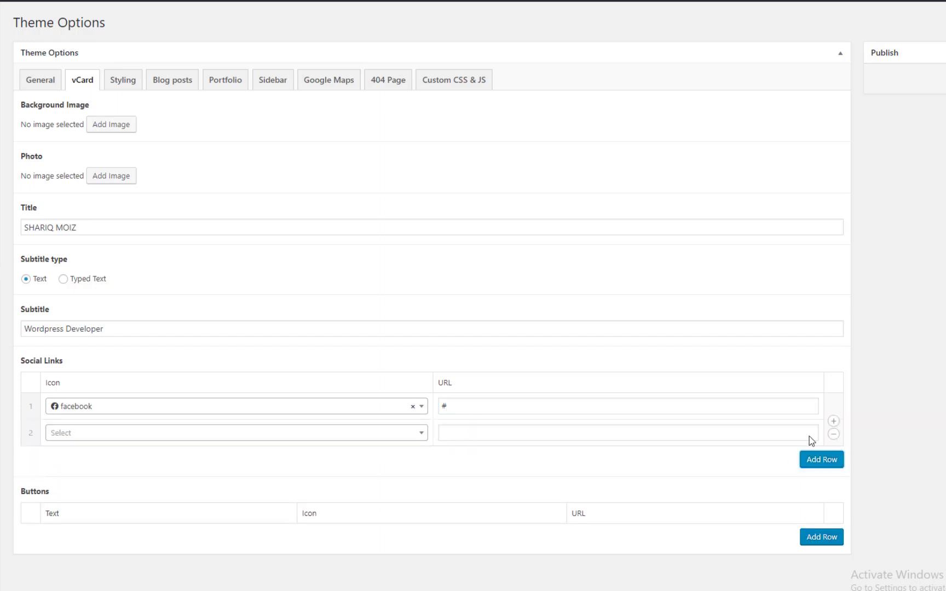
pyautogui.click(264, 435)
pyautogui.write('inst')
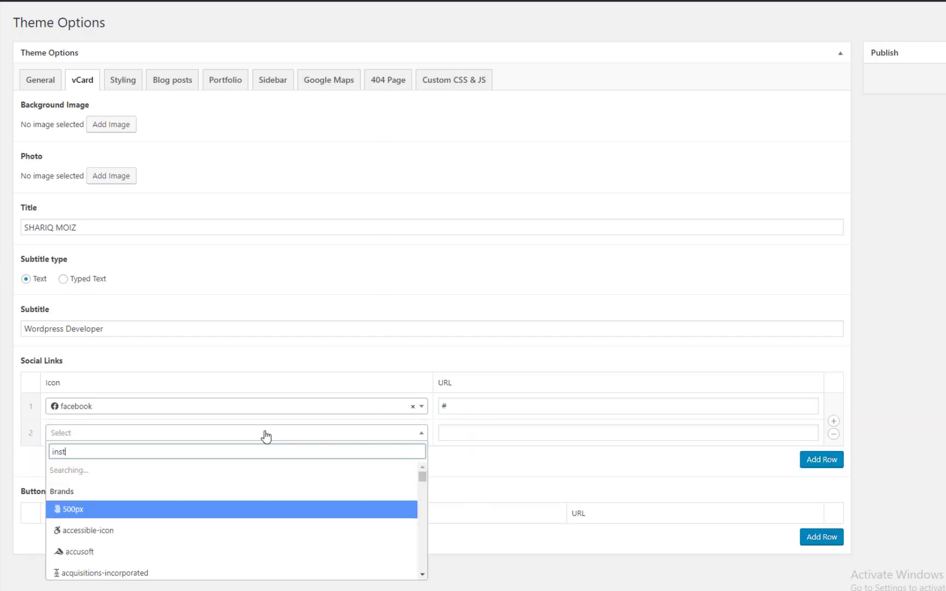
pyautogui.write('a')
pyautogui.click(119, 486)
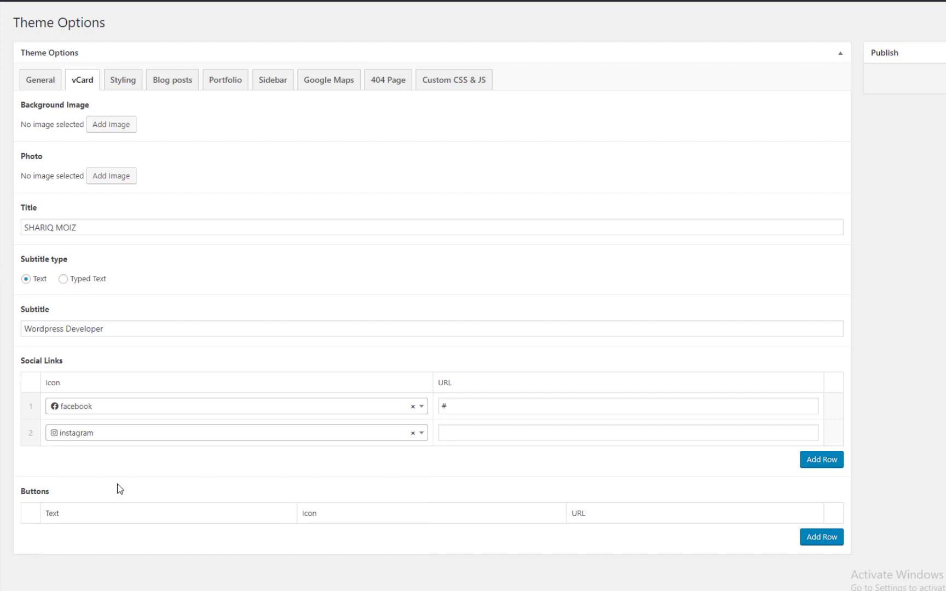
pyautogui.click(517, 434)
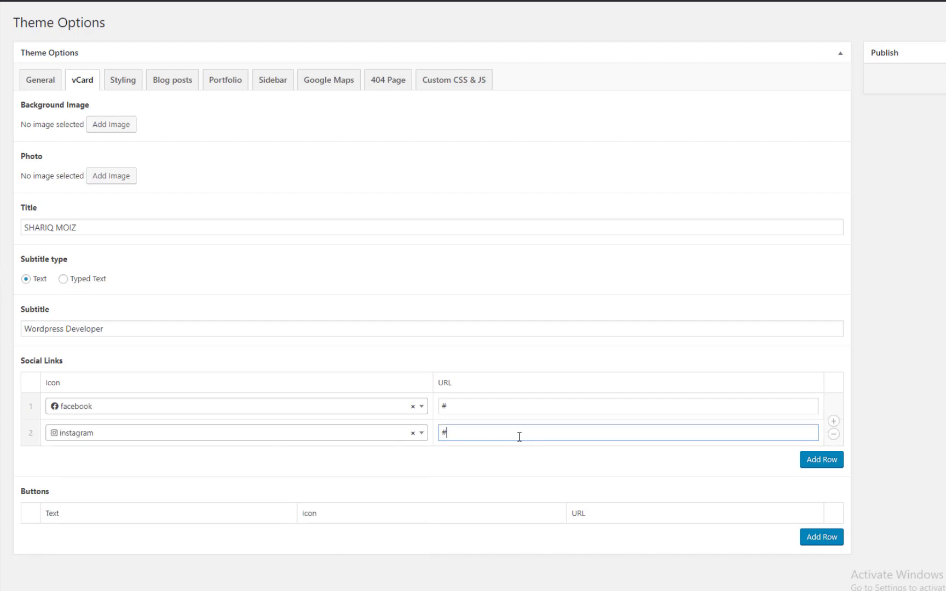
pyautogui.write('#')
# Add a vCard button with the text CV, no icon, and a link to #.
pyautogui.click(140, 517)
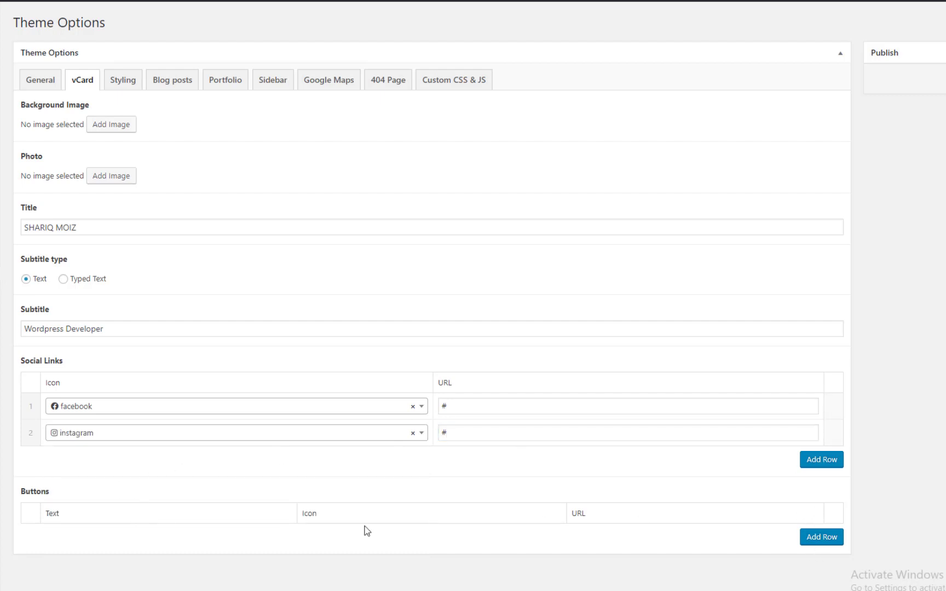
pyautogui.click(827, 538)
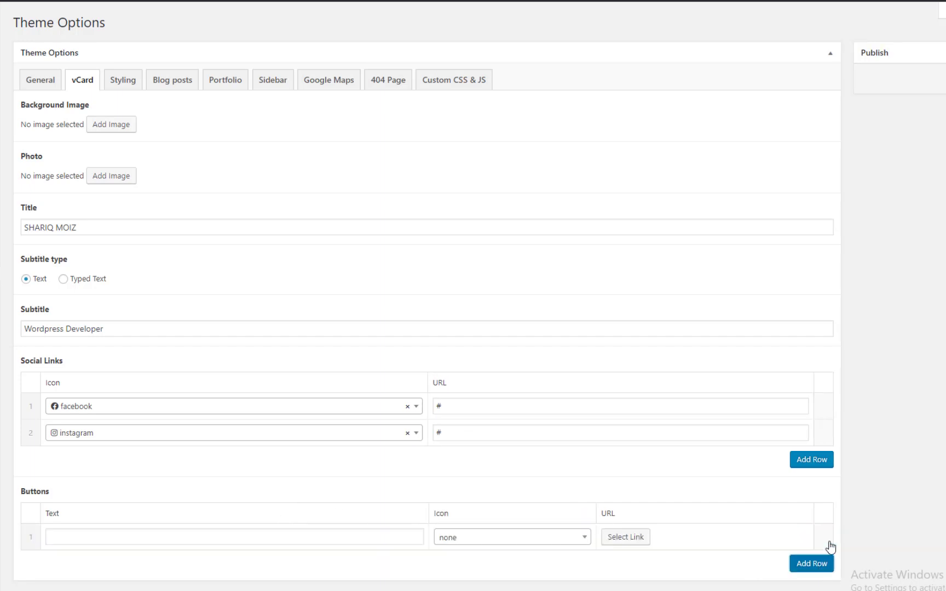
pyautogui.click(214, 532)
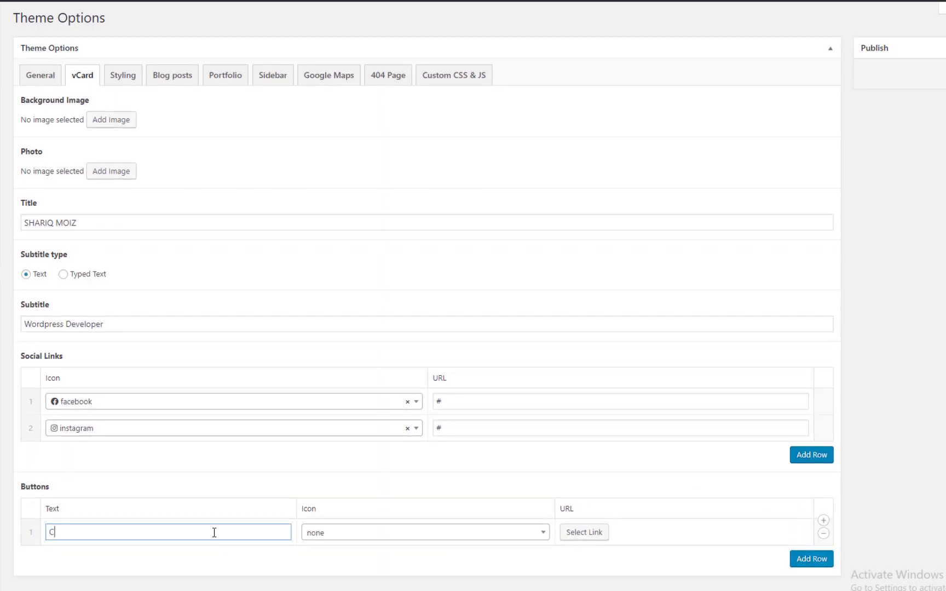
pyautogui.click(372, 534)
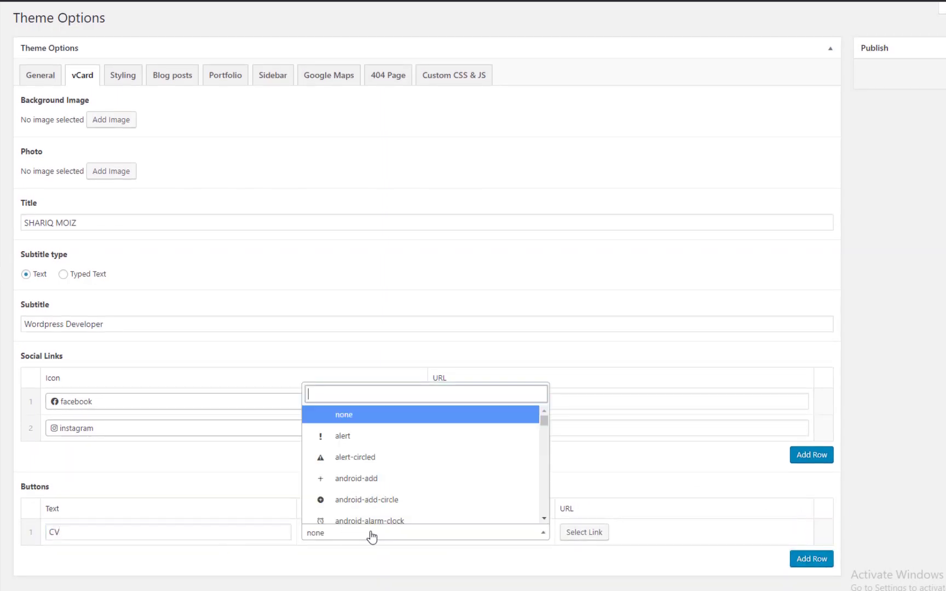
pyautogui.click(370, 534)
pyautogui.click(602, 534)
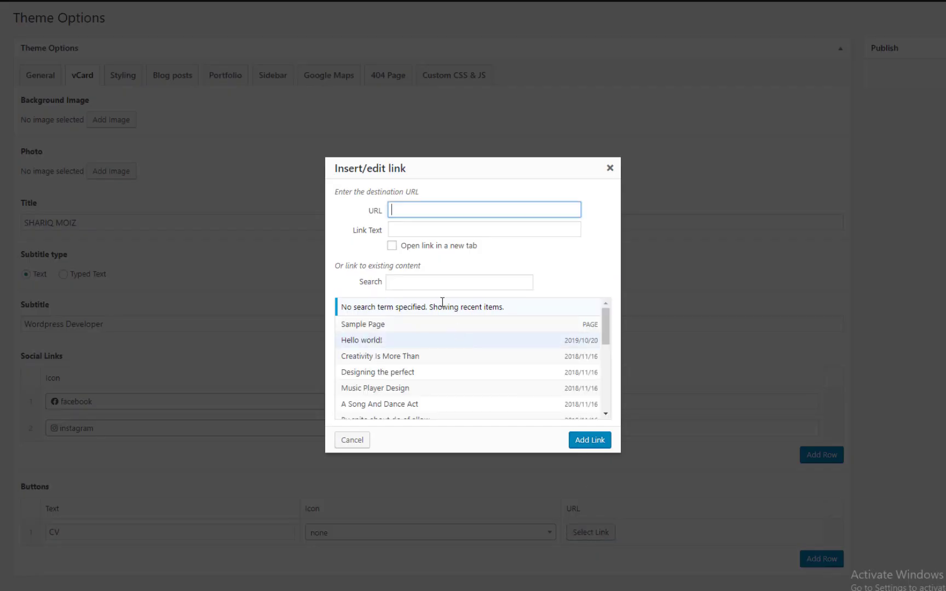
pyautogui.write('#')
pyautogui.click(594, 440)
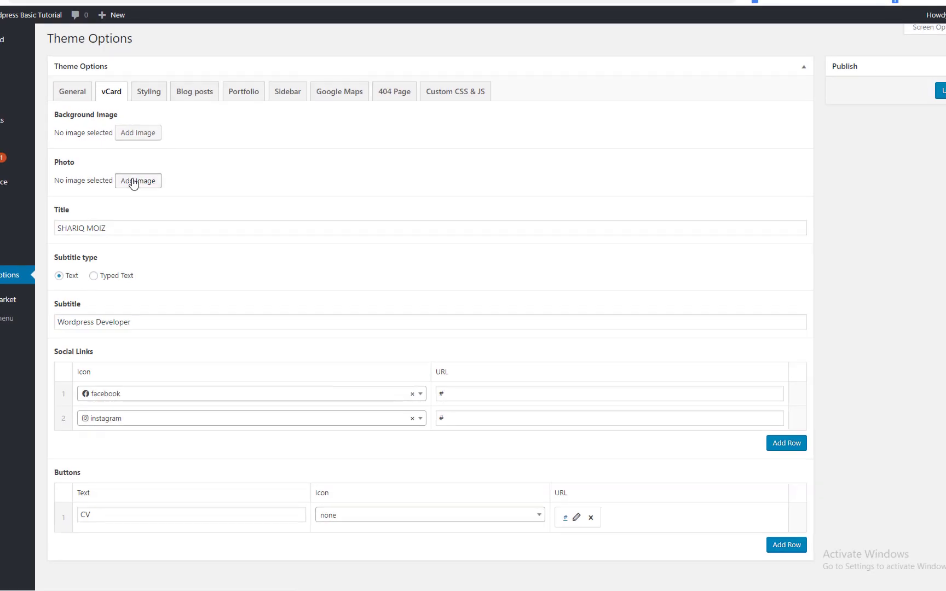
# Set the vCard photo to the close-up portrait of the man in glasses from the media library.
pyautogui.click(133, 182)
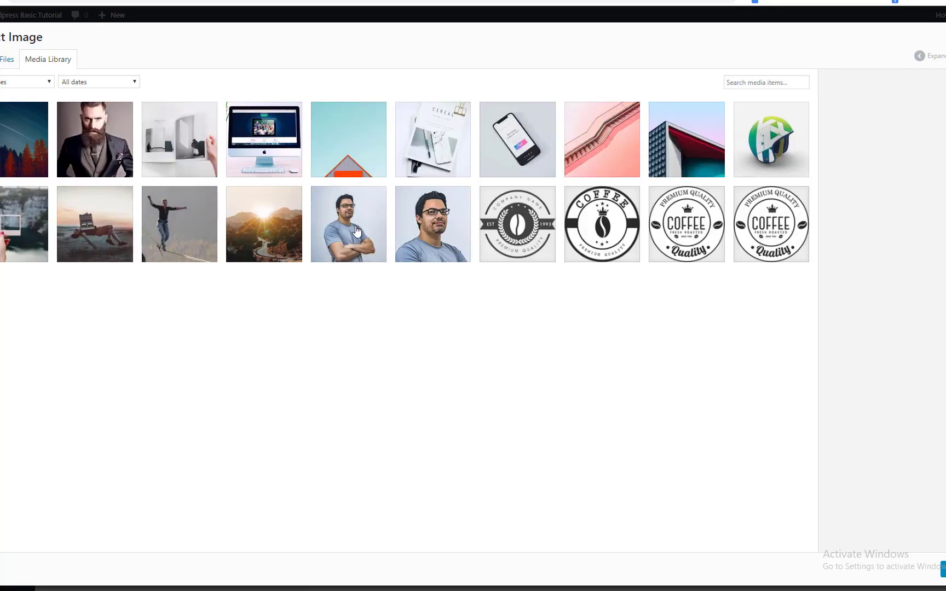
pyautogui.click(356, 230)
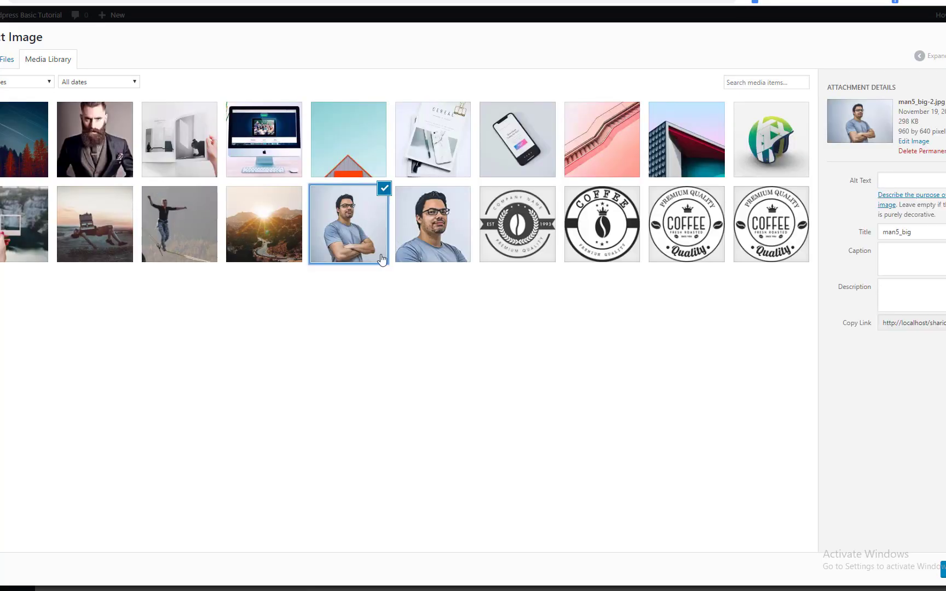
pyautogui.click(468, 258)
pyautogui.click(942, 569)
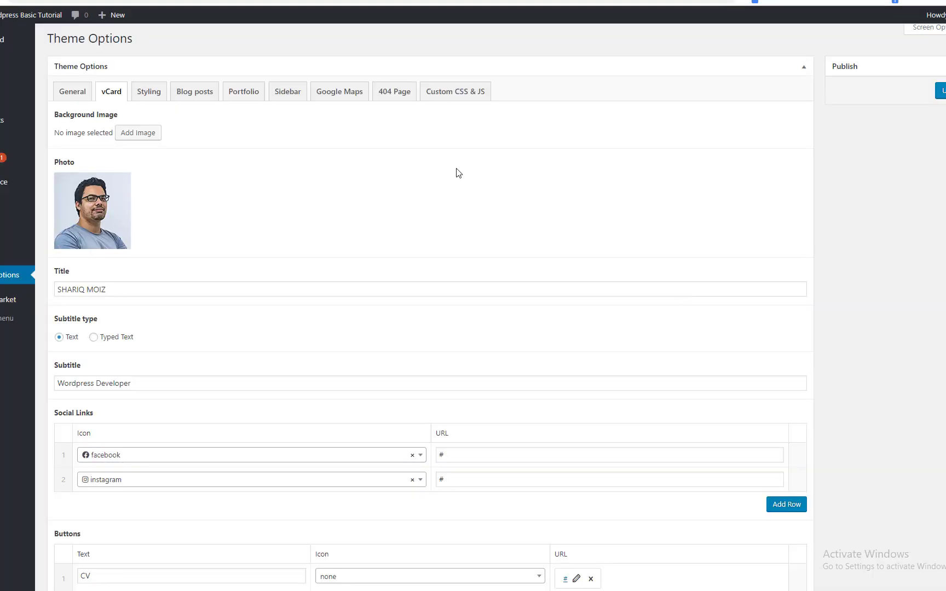
# Try the close-up portrait of the man in glasses as the vCard background image and remove it again.
pyautogui.click(136, 136)
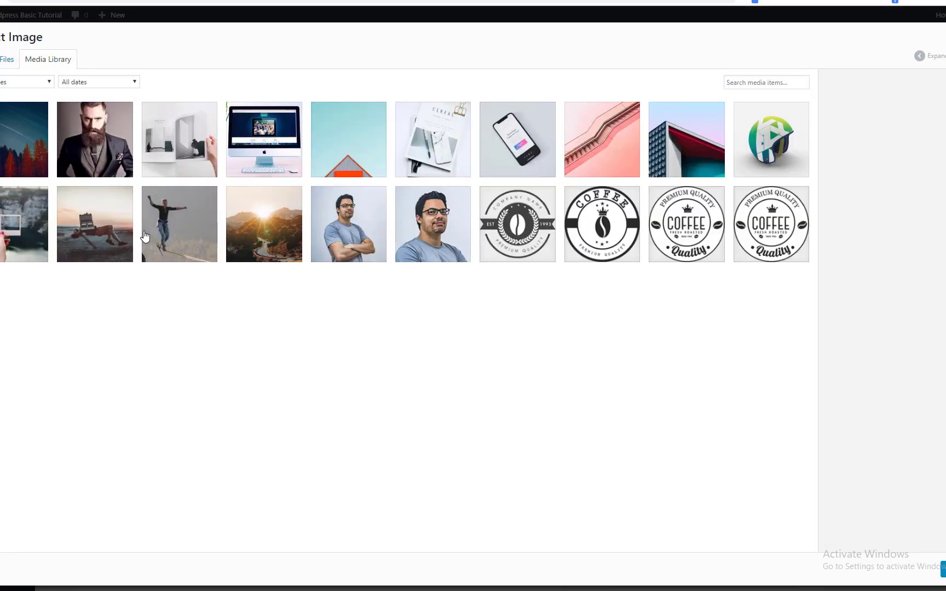
pyautogui.click(427, 227)
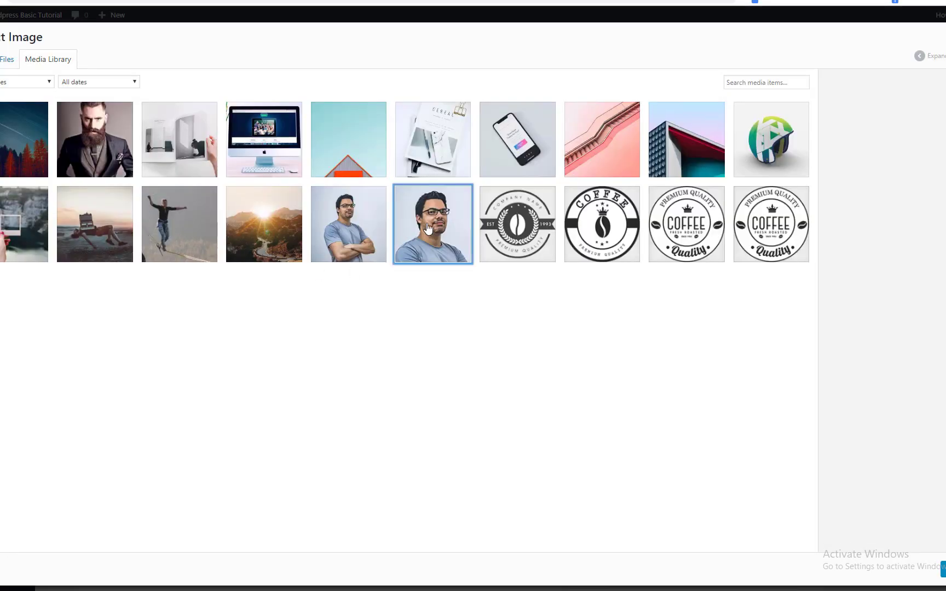
pyautogui.click(942, 570)
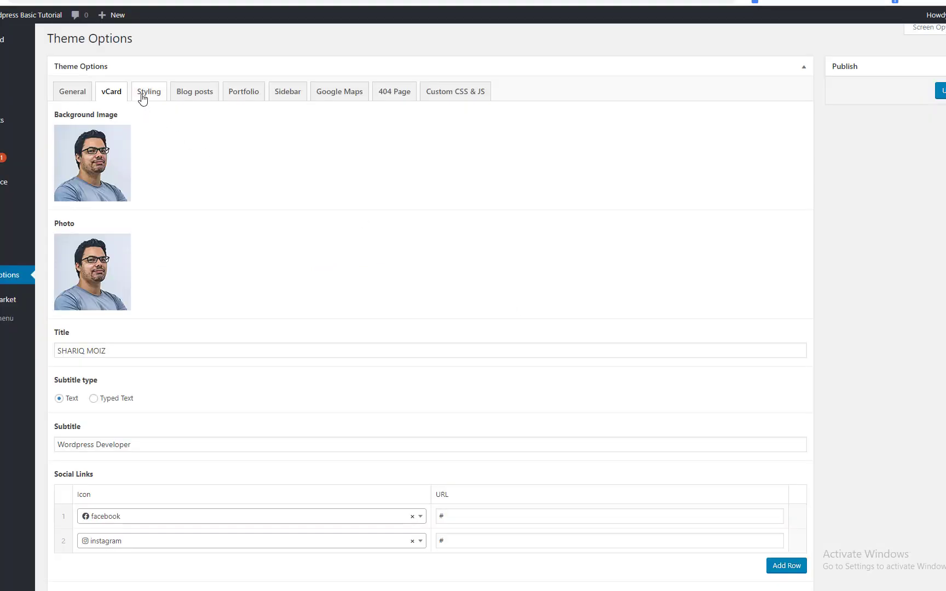
pyautogui.moveTo(93, 138)
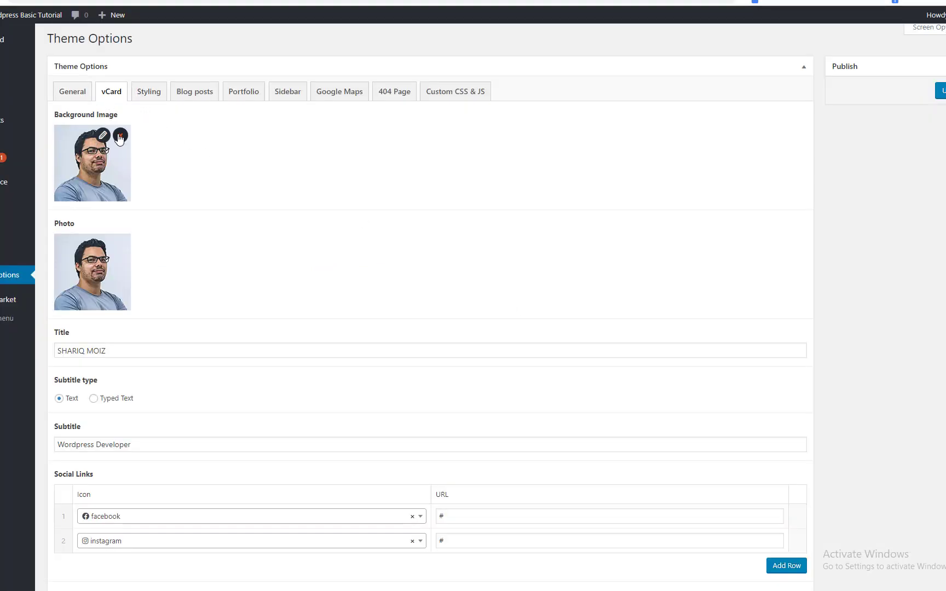
pyautogui.click(121, 133)
# Enable simple vCard mode and the sticky menu in the general theme options.
pyautogui.click(73, 92)
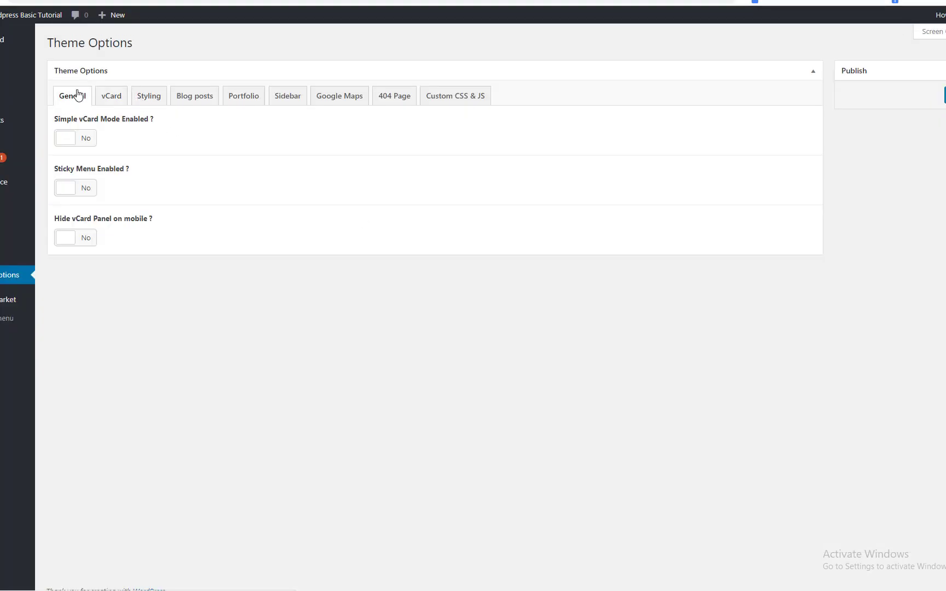
pyautogui.click(75, 144)
pyautogui.click(68, 138)
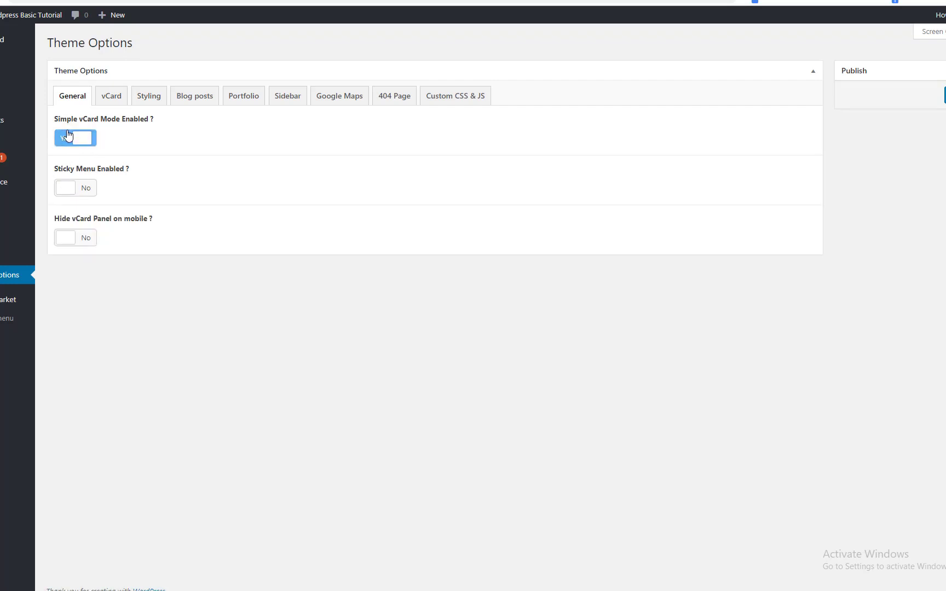
pyautogui.click(67, 138)
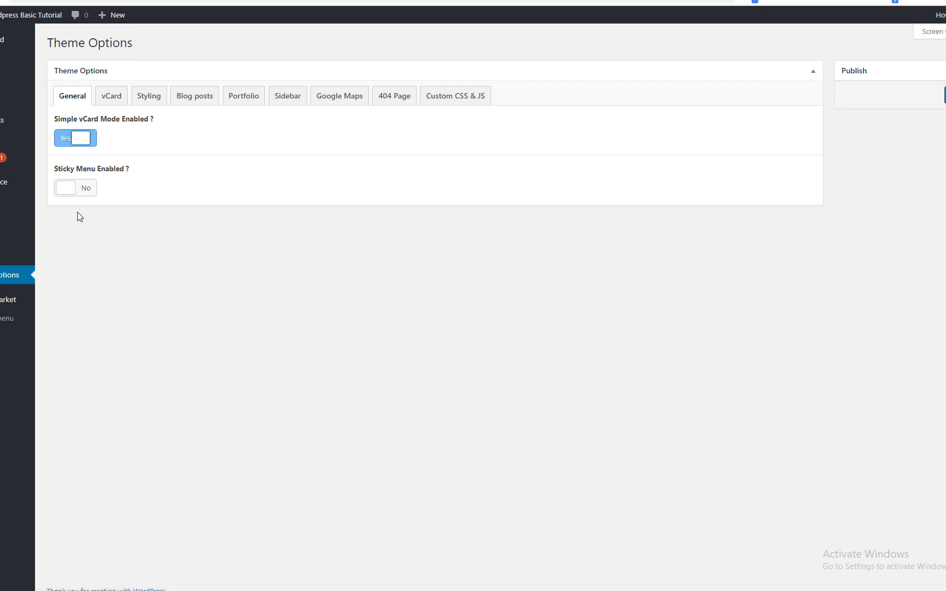
pyautogui.click(71, 189)
# Review the vCard options and the styling options for colors, background, section animations, fonts and text sizes.
pyautogui.click(111, 97)
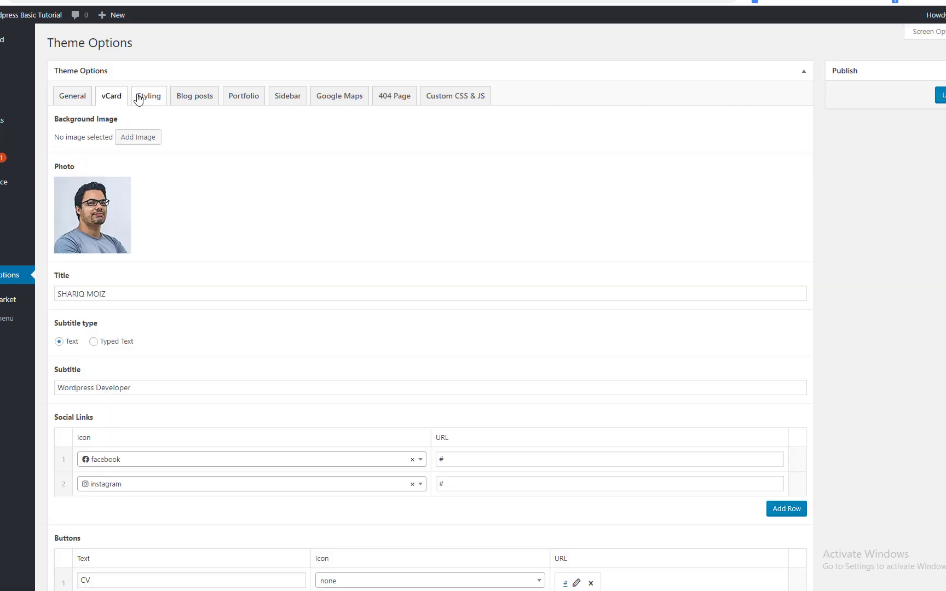
pyautogui.click(144, 98)
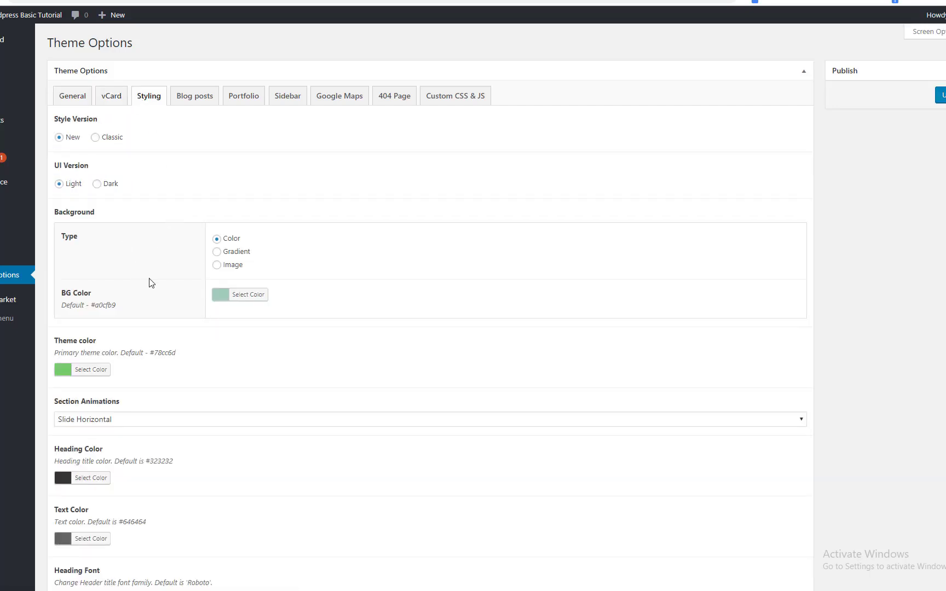
pyautogui.scroll(-4, 150, 283)
pyautogui.scroll(2, 150, 281)
pyautogui.scroll(-2, 150, 280)
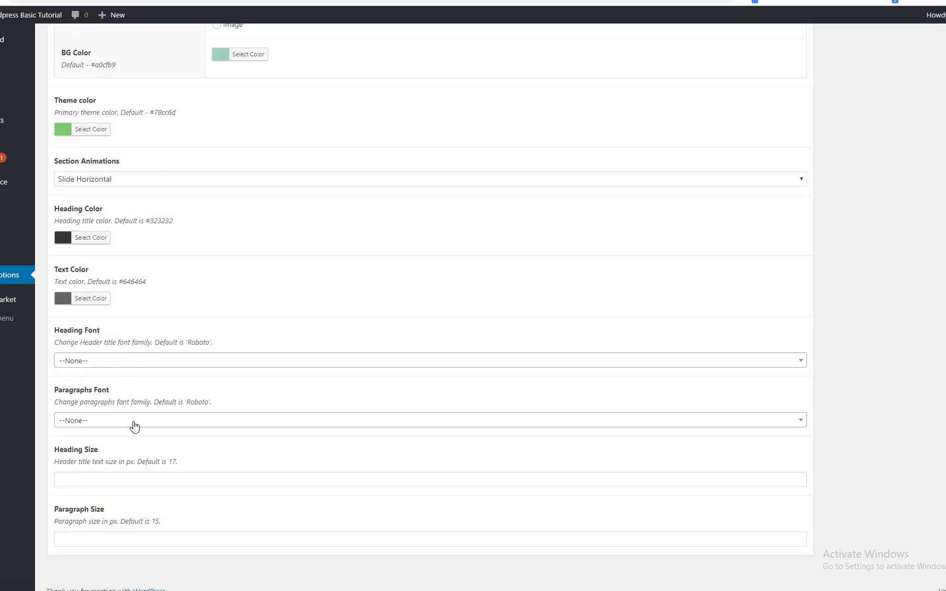
pyautogui.scroll(4, 143, 104)
# Enable the Tumblr and WhatsApp social share buttons in the blog post options.
pyautogui.click(196, 98)
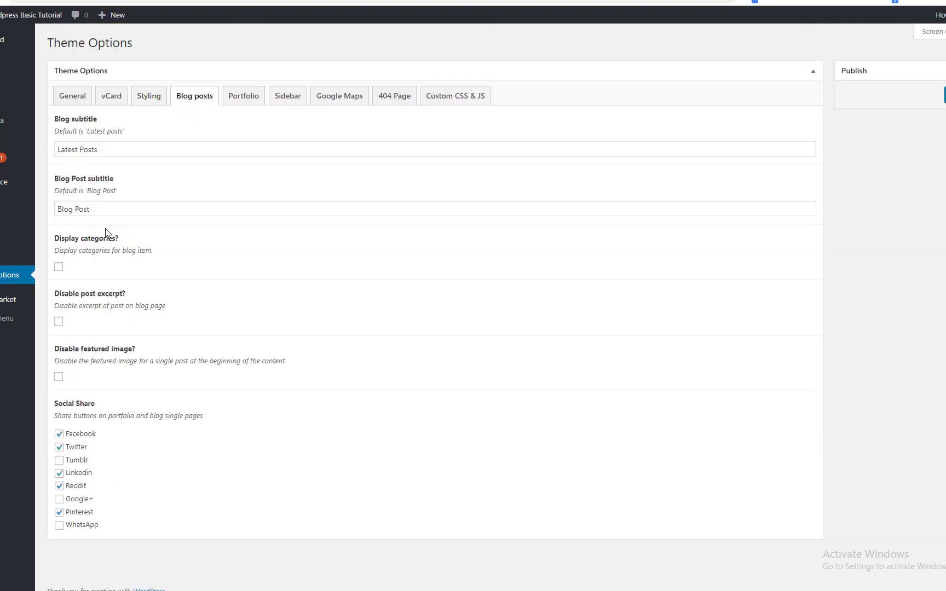
pyautogui.click(59, 460)
pyautogui.click(59, 525)
# Review the theme options for Portfolio, Sidebar, Google Maps, 404 Page and Custom CSS & JS.
pyautogui.click(242, 99)
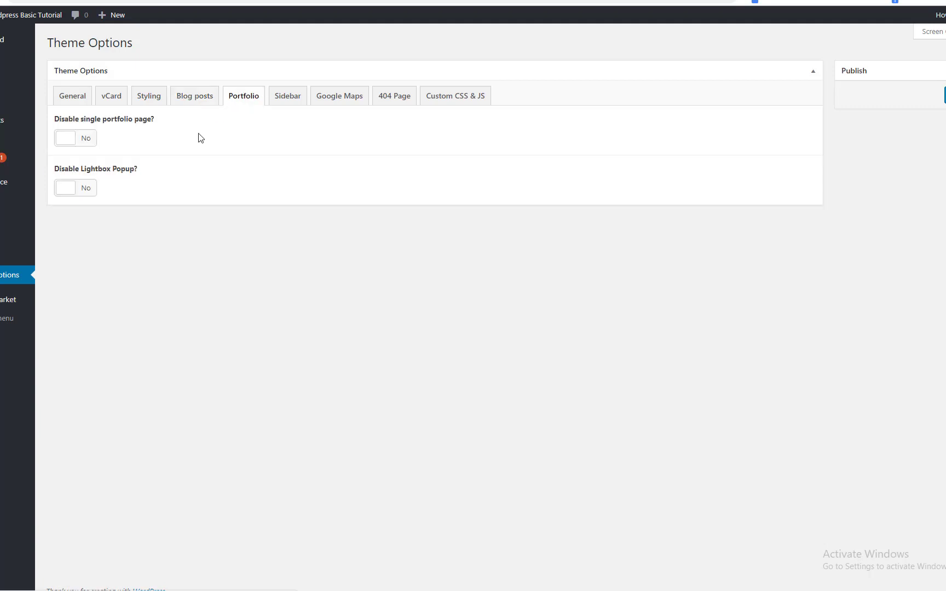
pyautogui.click(274, 99)
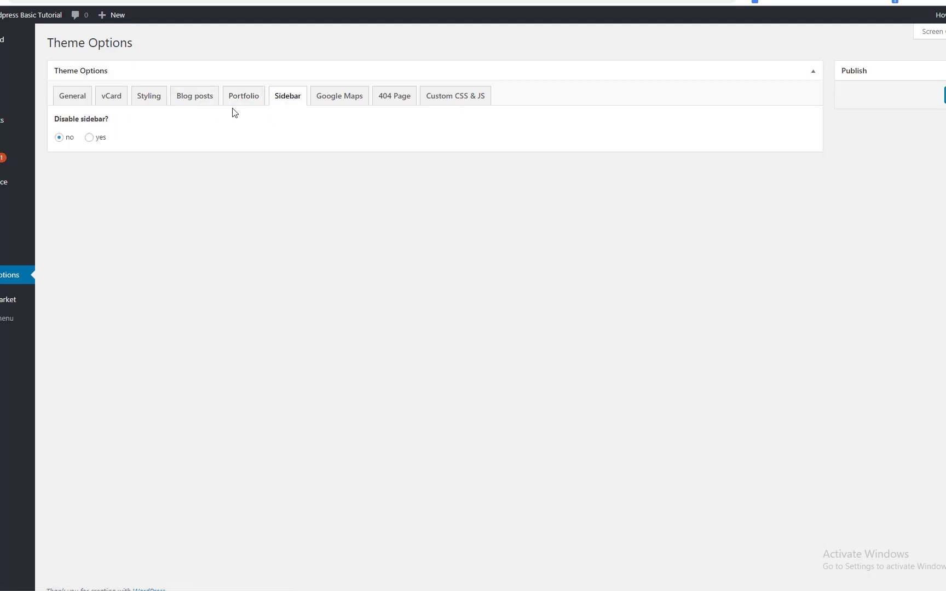
pyautogui.click(335, 102)
pyautogui.click(107, 146)
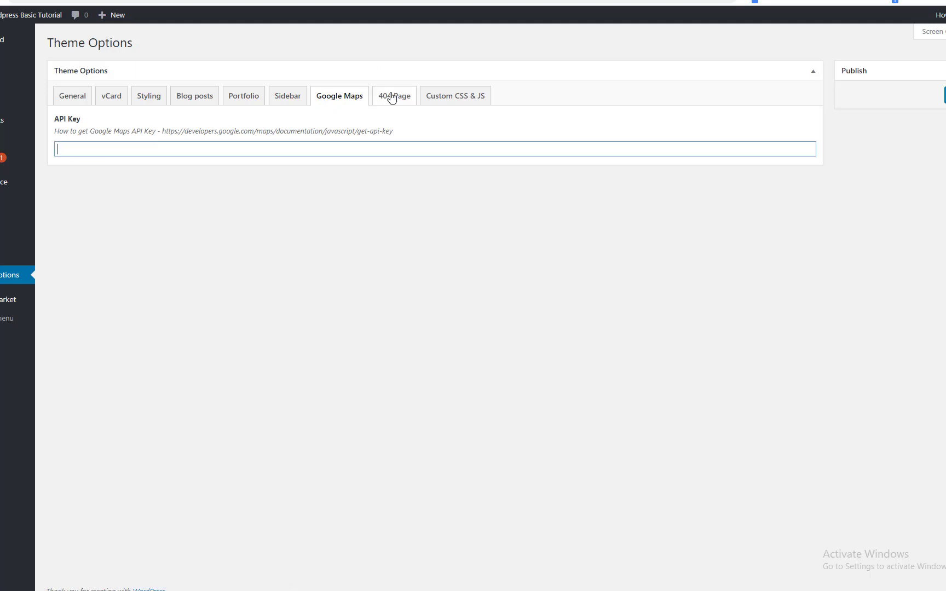
pyautogui.click(396, 98)
pyautogui.click(443, 99)
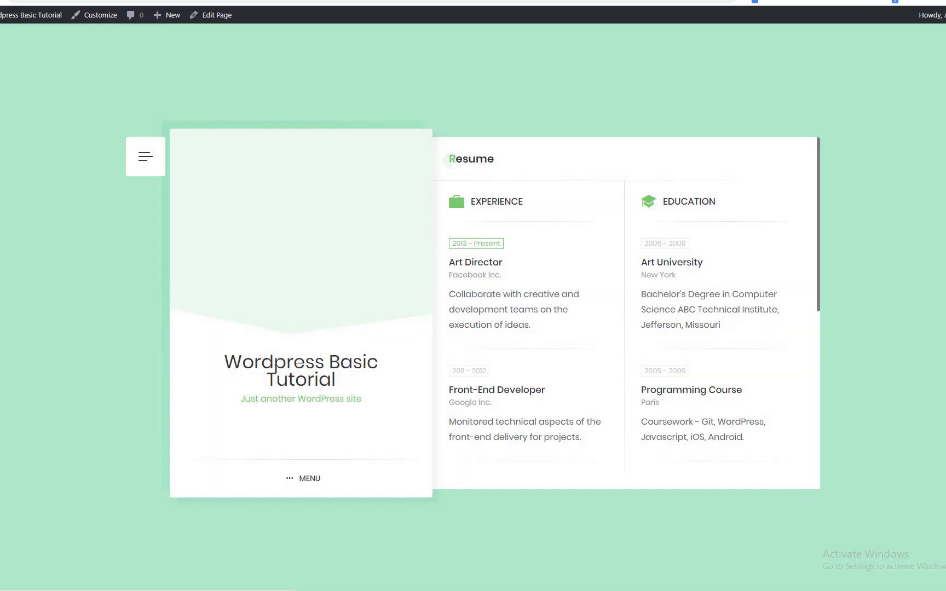
# Reload the site's front end and check the vCard layout and the pages in its sticky menu.
pyautogui.press('F5')
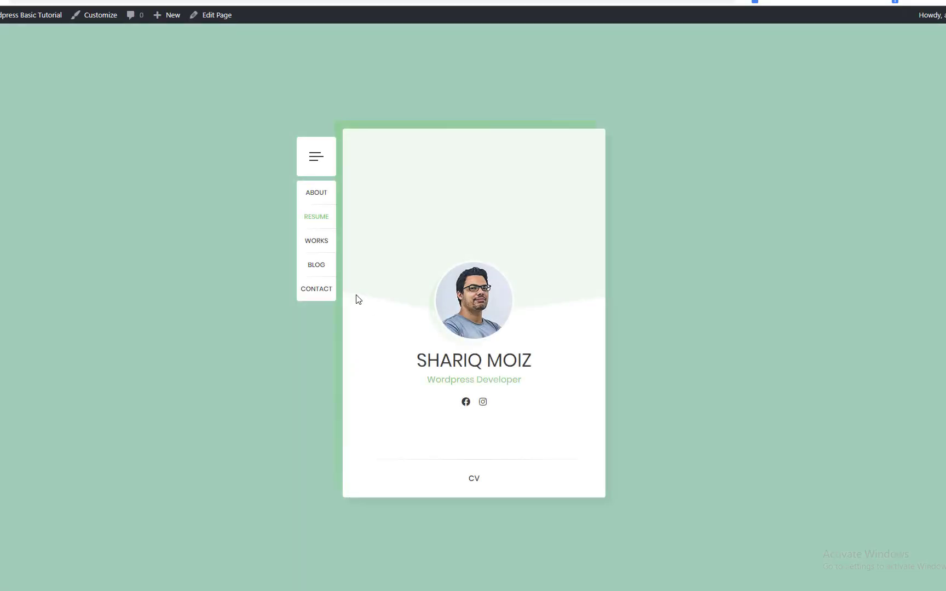
pyautogui.click(317, 242)
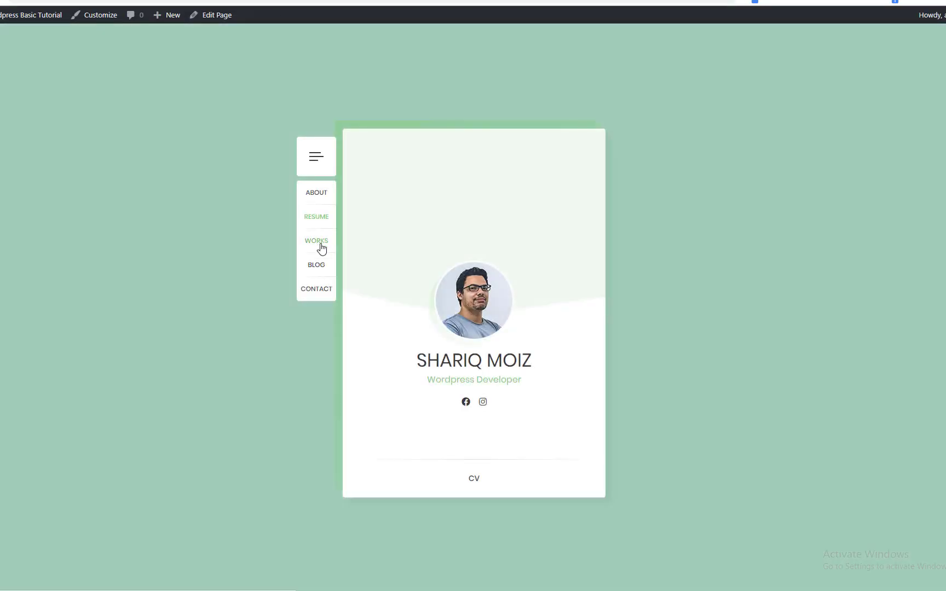
pyautogui.click(322, 269)
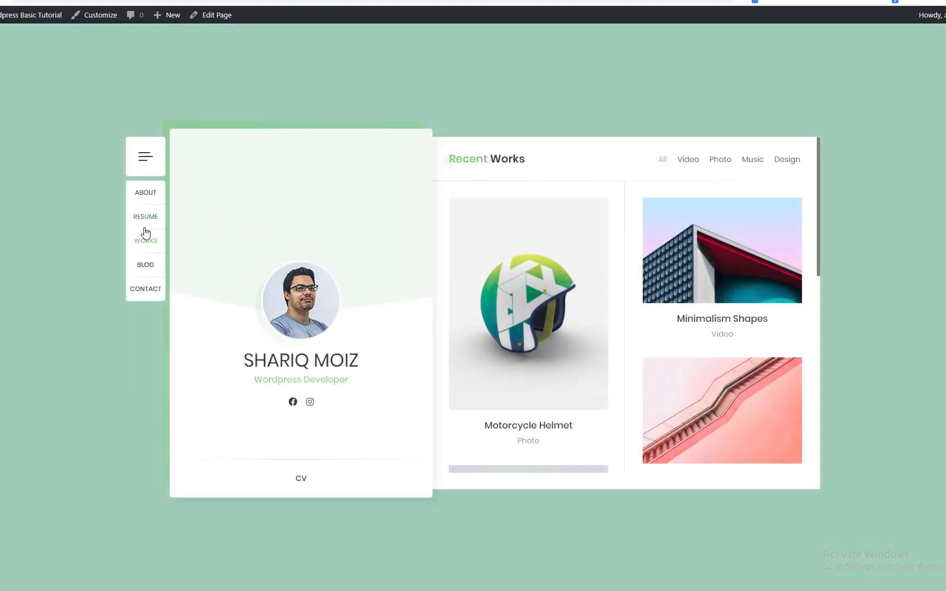
pyautogui.click(152, 206)
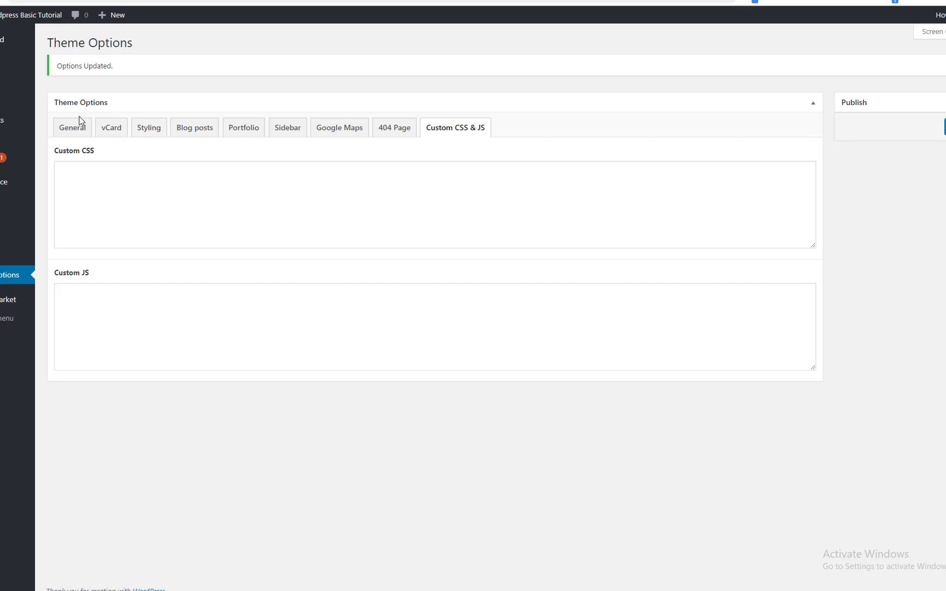
# Disable simple vCard mode in the general theme options and save the options.
pyautogui.click(76, 123)
pyautogui.click(70, 172)
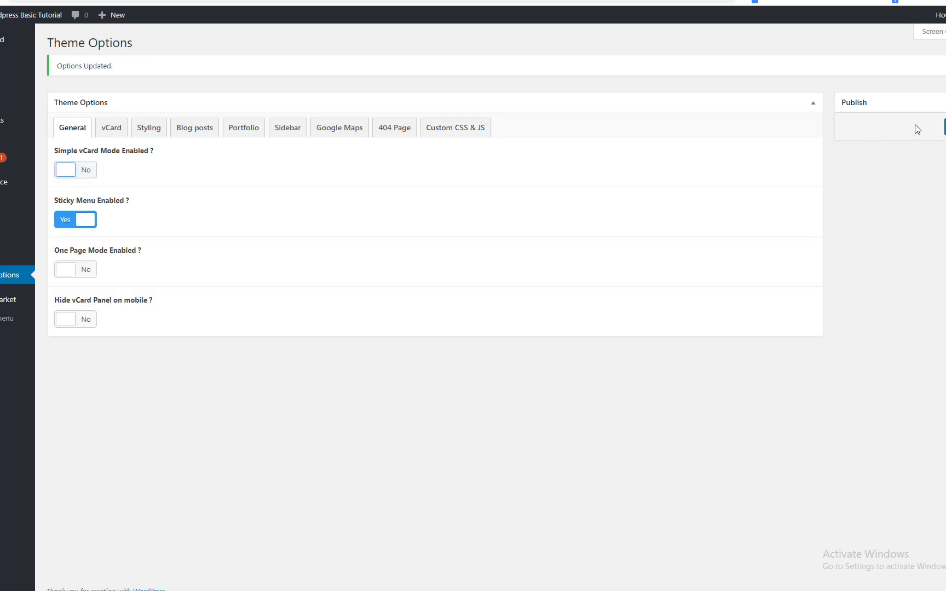
pyautogui.click(944, 126)
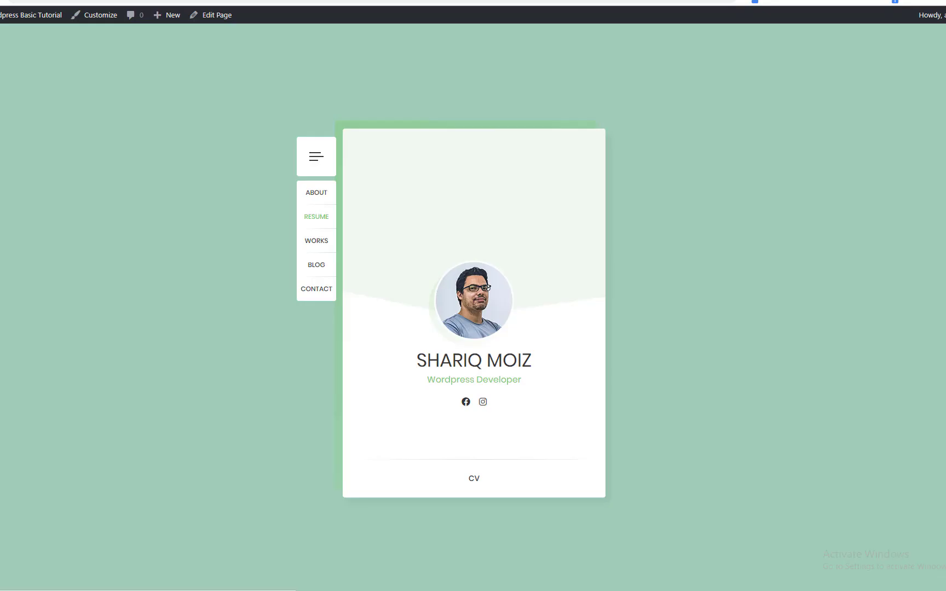
# Check the site's front end by reloading it and opening its Works and Blog pages.
pyautogui.click(329, 191)
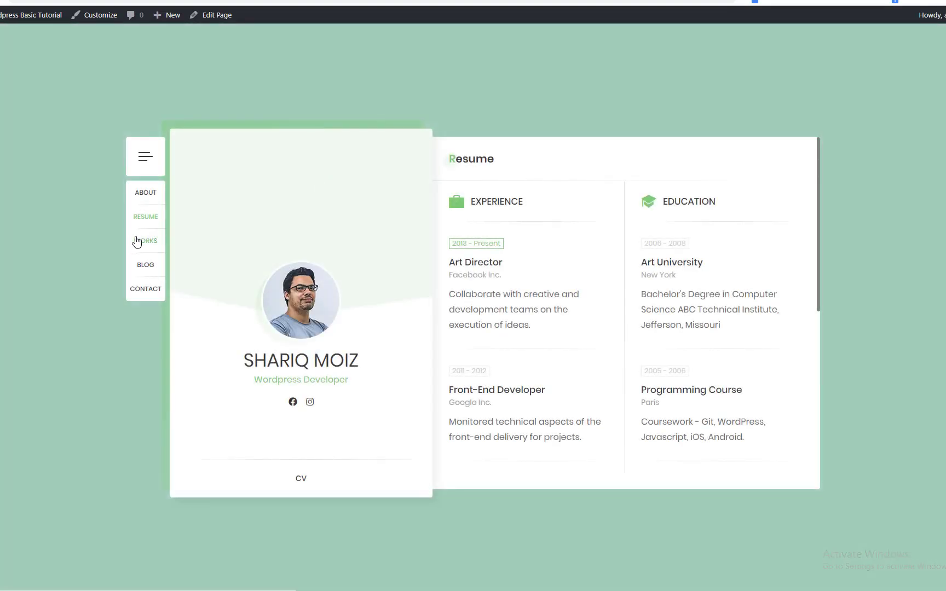
pyautogui.click(137, 241)
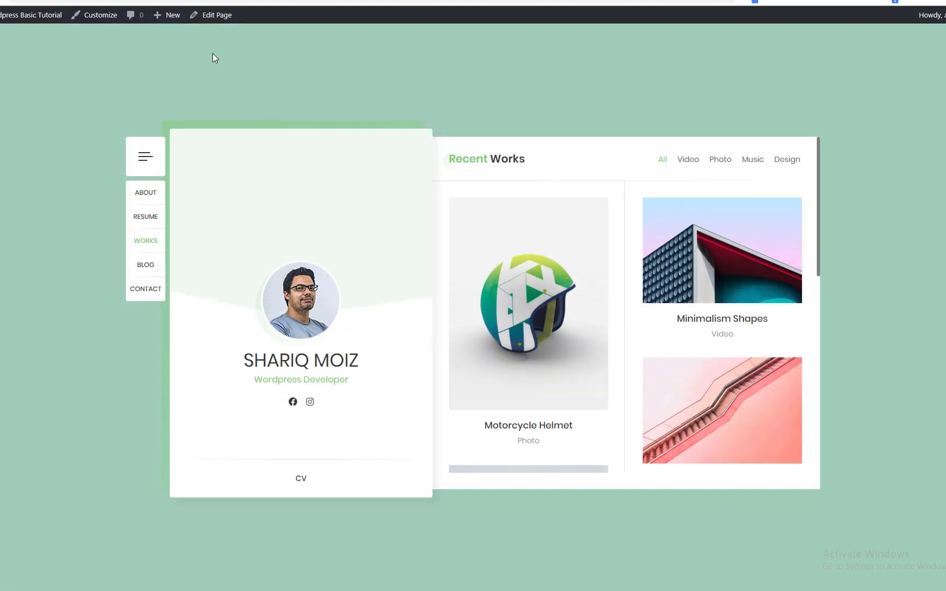
pyautogui.press('F5')
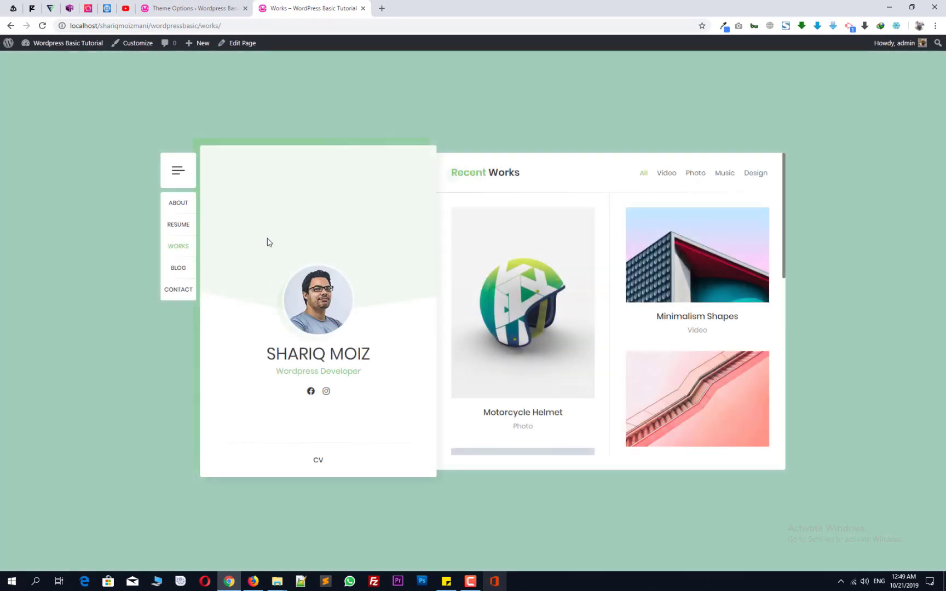
pyautogui.click(185, 275)
# Return to the WordPress admin and import the Demo 3 content with One Click Demo Import.
pyautogui.click(187, 6)
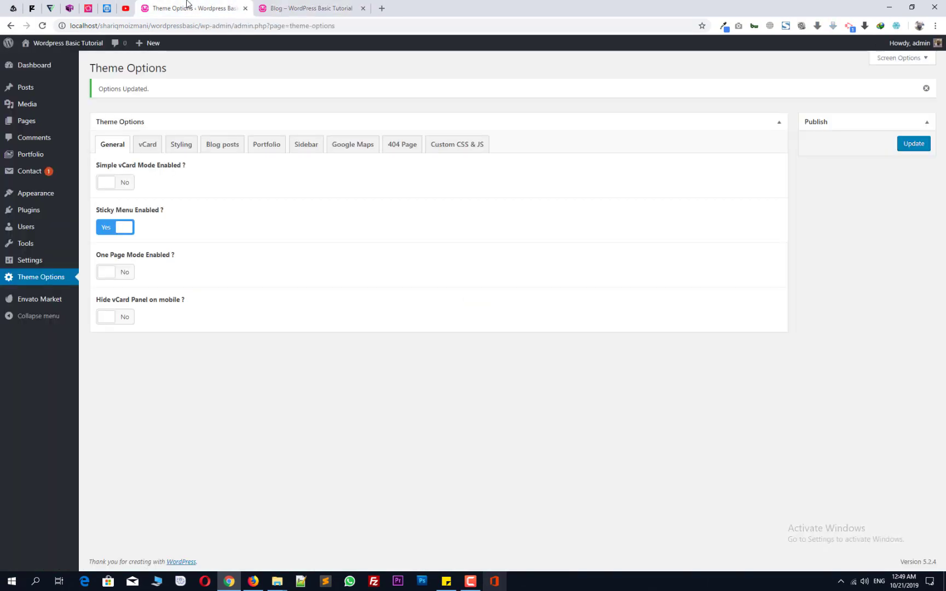
pyautogui.hotkey('ctrl', 'Tab')
pyautogui.click(212, 3)
pyautogui.moveTo(55, 194)
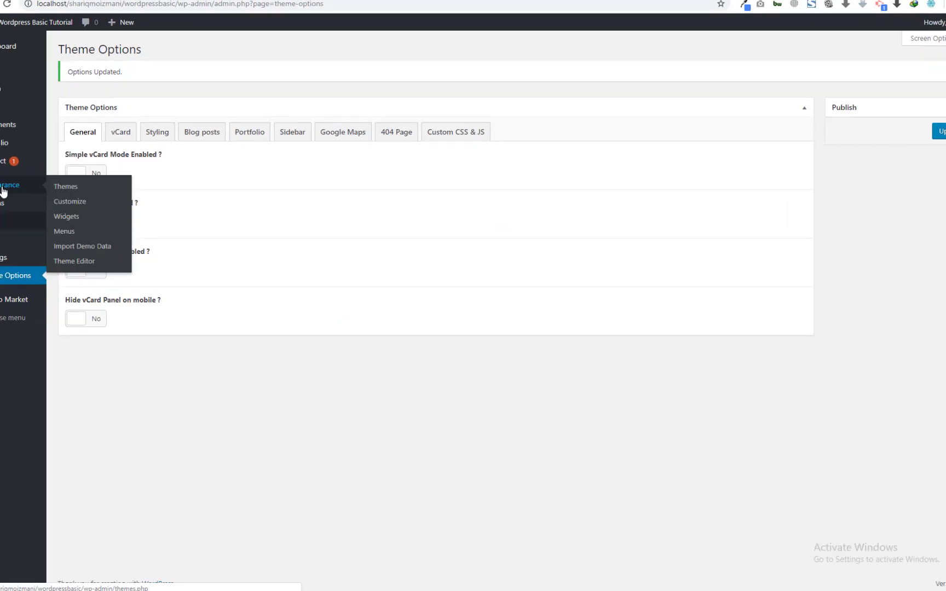
pyautogui.click(26, 175)
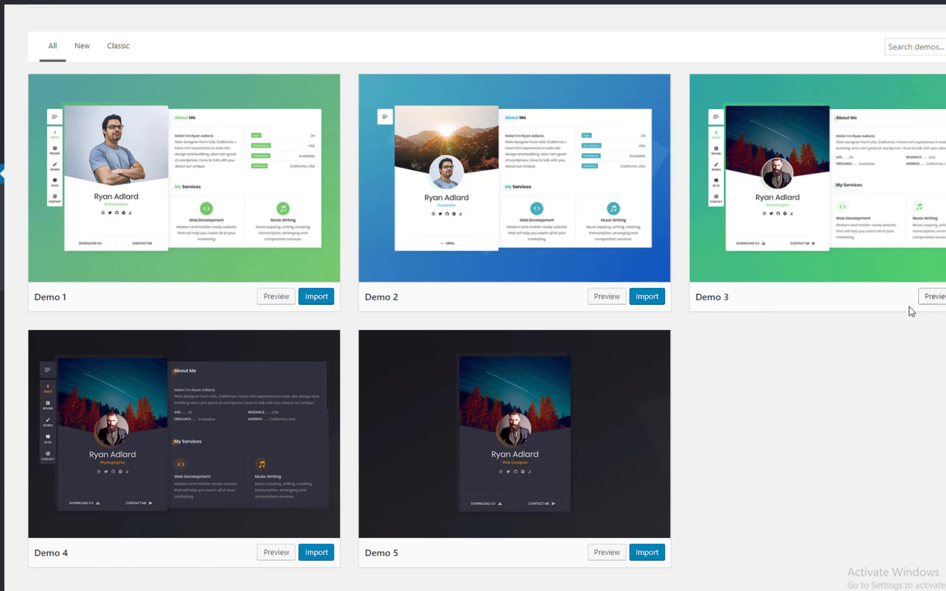
pyautogui.scroll(1, 473, 296)
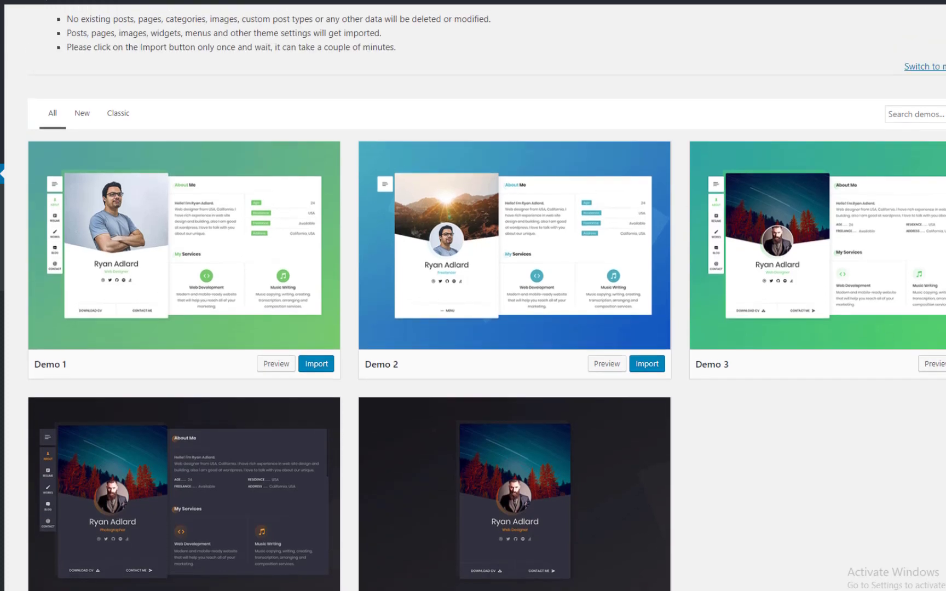
pyautogui.click(763, 336)
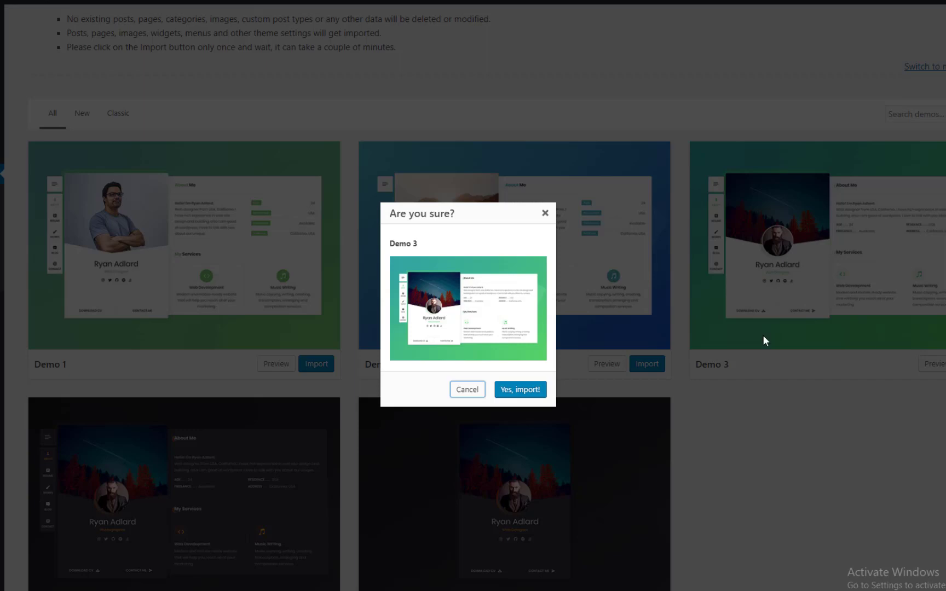
pyautogui.click(515, 390)
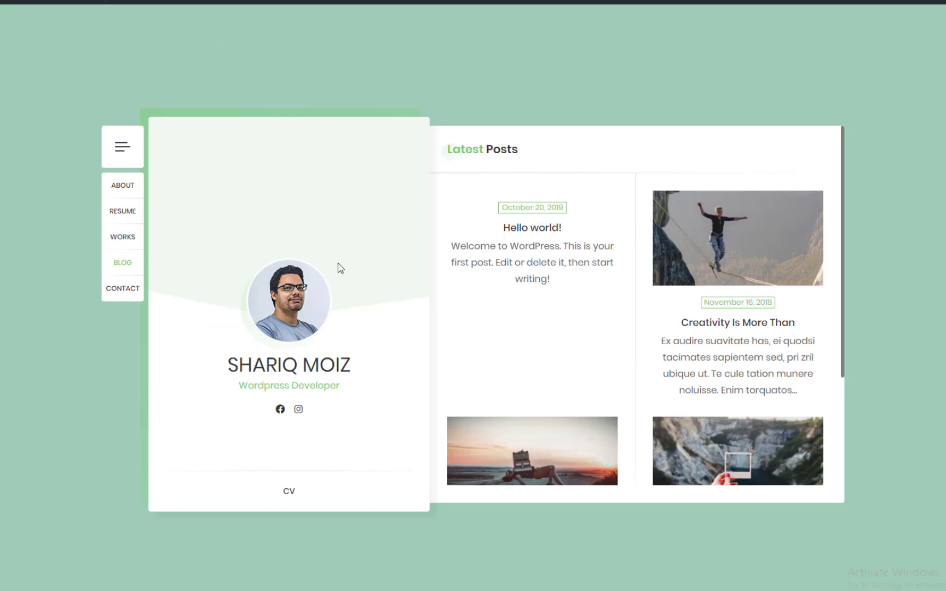
# Look through the Blog page, open the site in a new tab from the admin and view its Resume page.
pyautogui.scroll(-4, 545, 304)
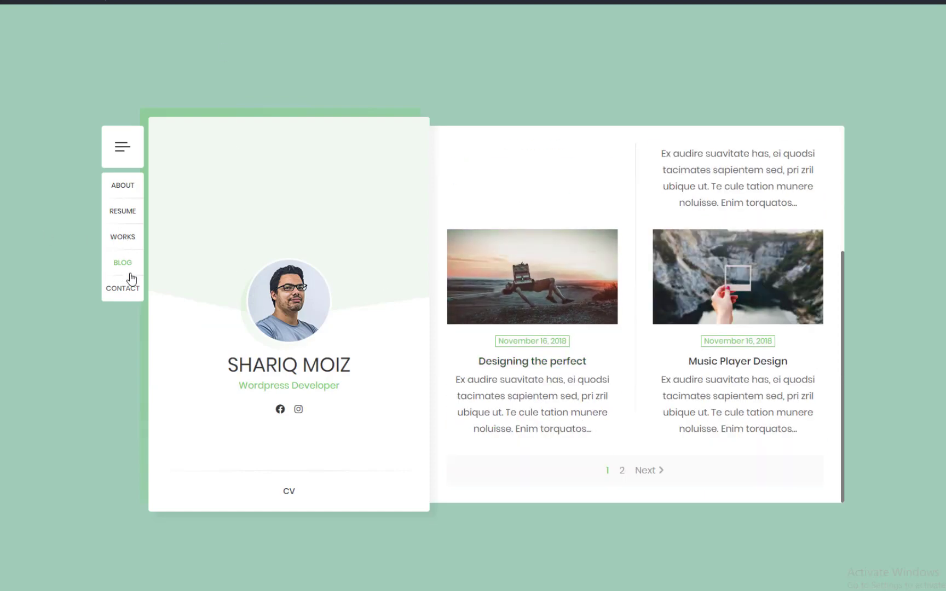
pyautogui.scroll(4, 644, 395)
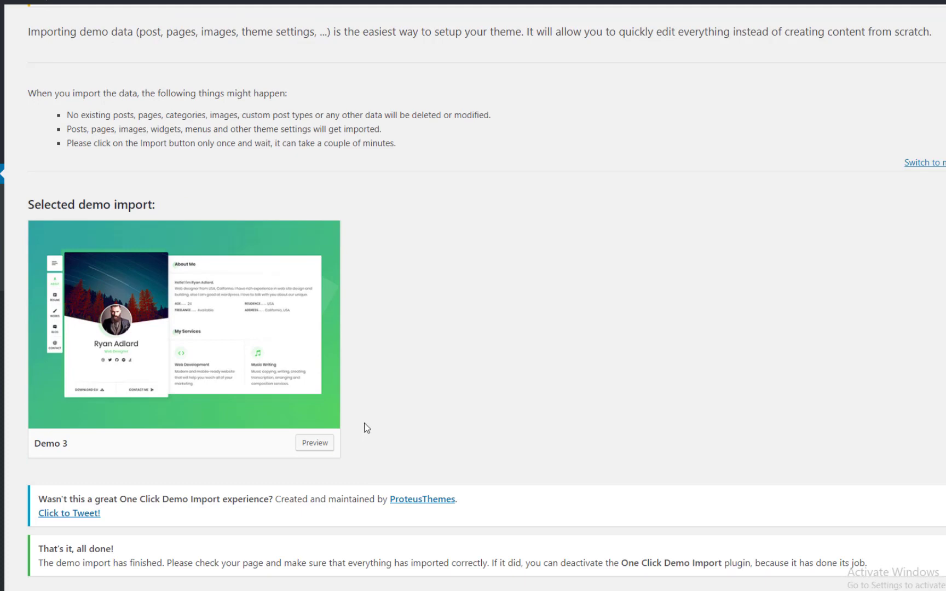
pyautogui.scroll(1, 419, 279)
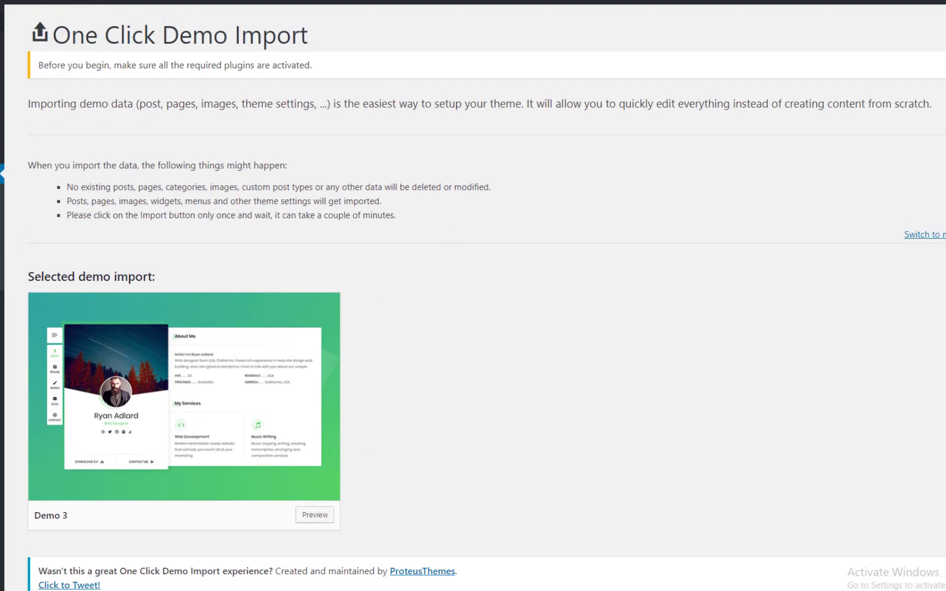
pyautogui.rightClick(3, 13)
pyautogui.click(33, 29)
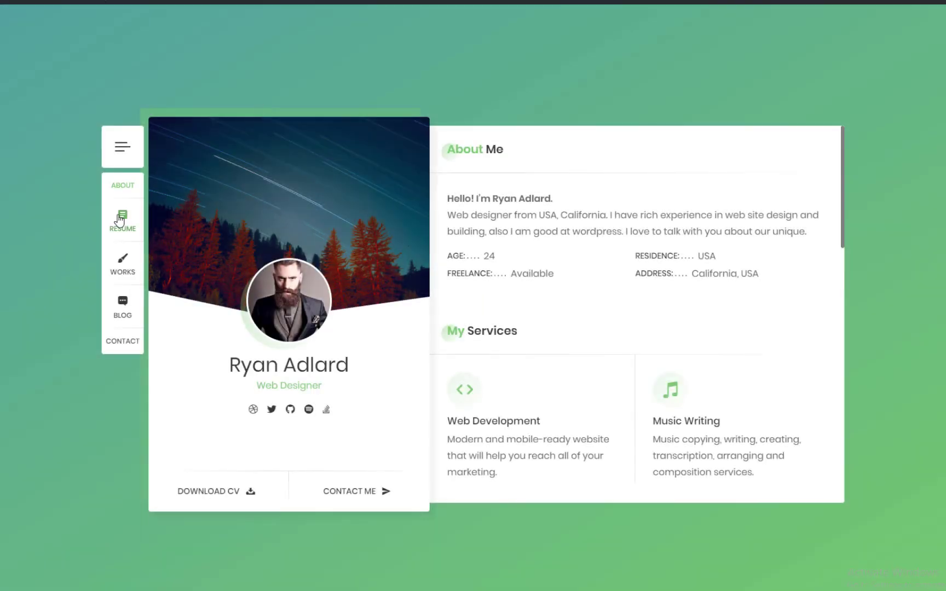
pyautogui.click(115, 220)
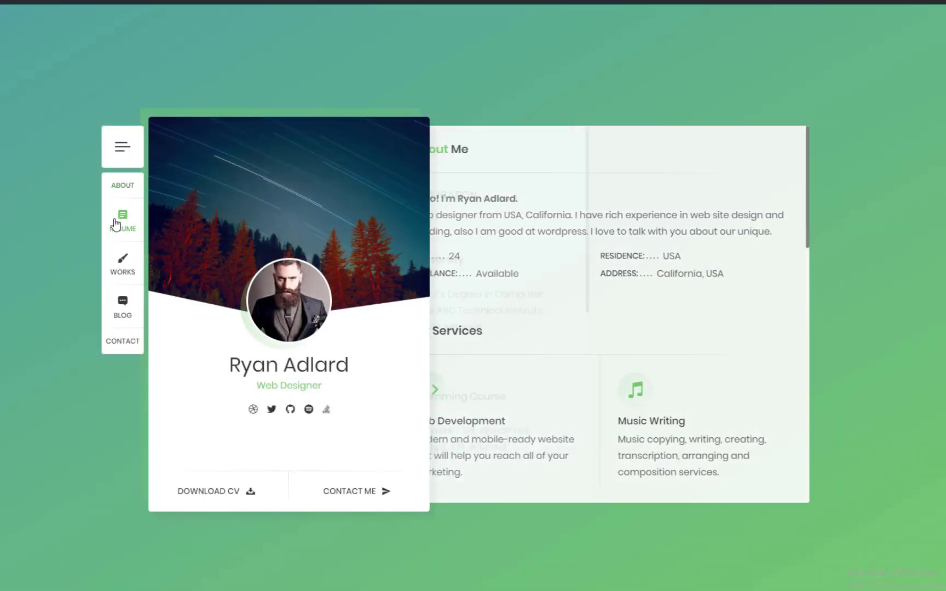
# View the site's Works, Blog and Contact pages, looking through the map, contact details and contact form.
pyautogui.click(125, 275)
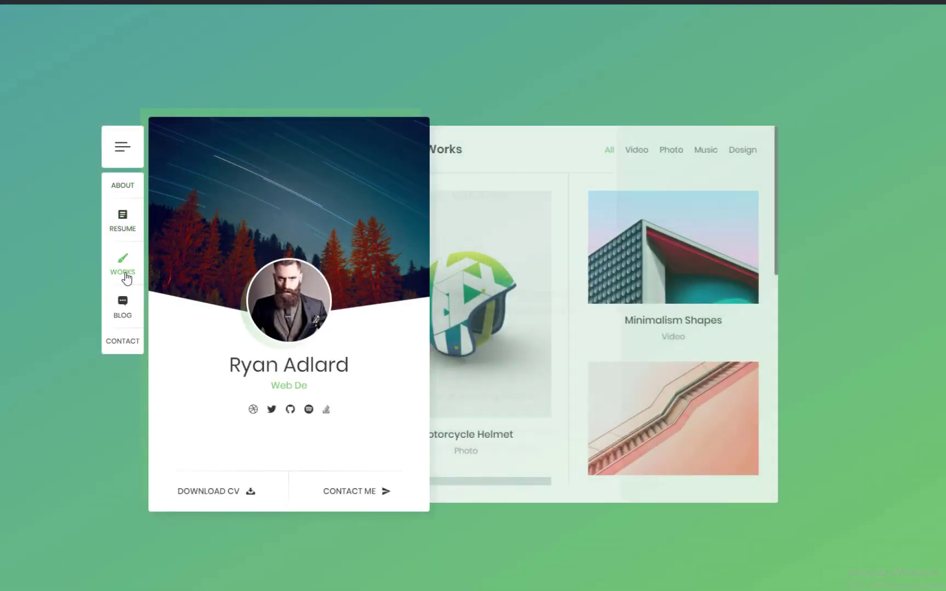
pyautogui.click(121, 322)
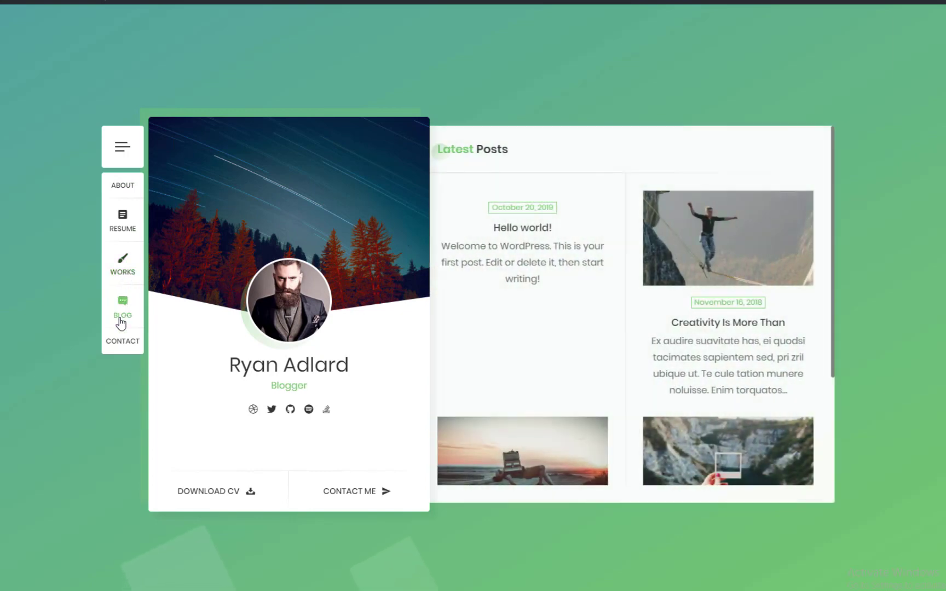
pyautogui.click(119, 341)
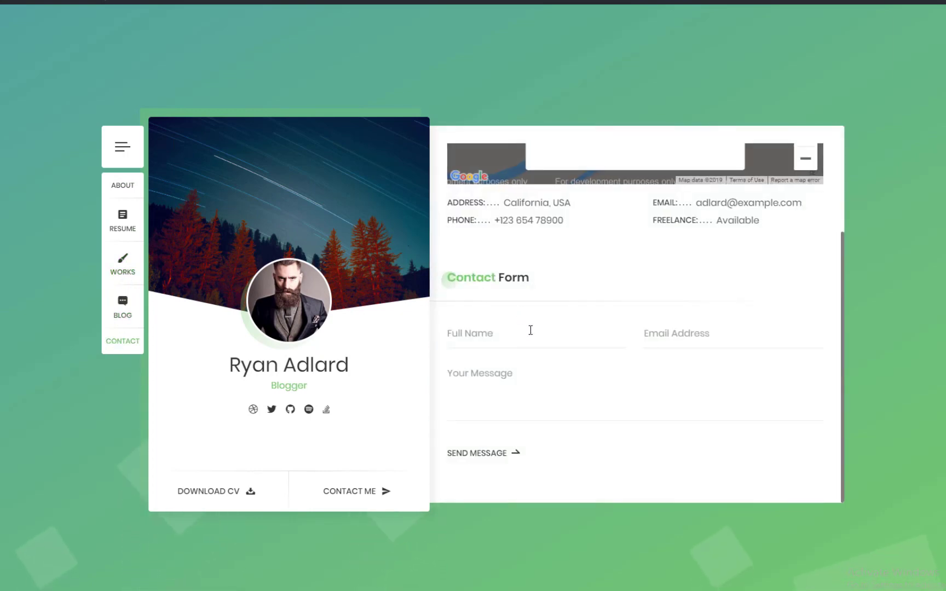
pyautogui.scroll(3, 531, 327)
pyautogui.scroll(3, 535, 327)
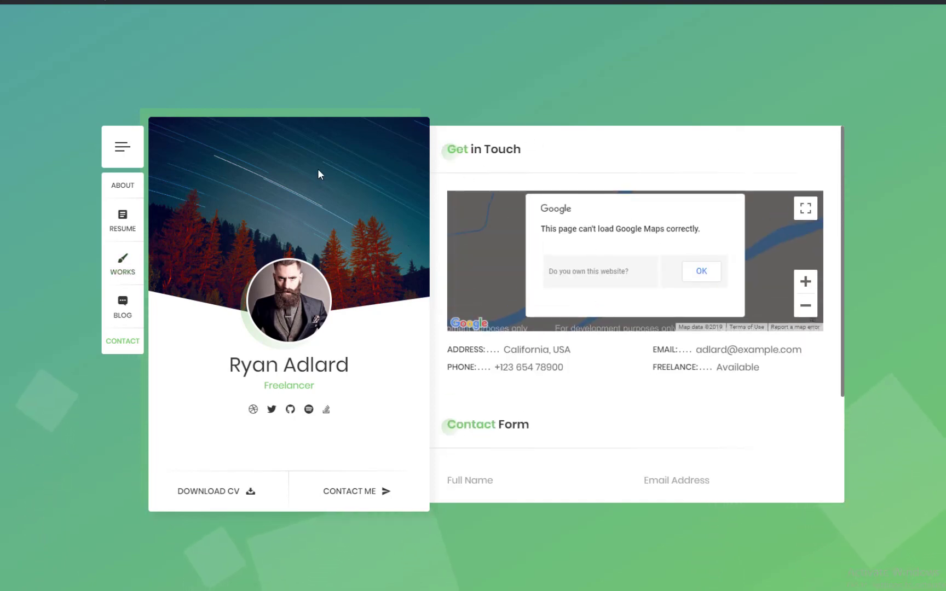
# Open the site's slide-out sidebar, look through its archives, categories and meta widgets, and close it.
pyautogui.click(119, 151)
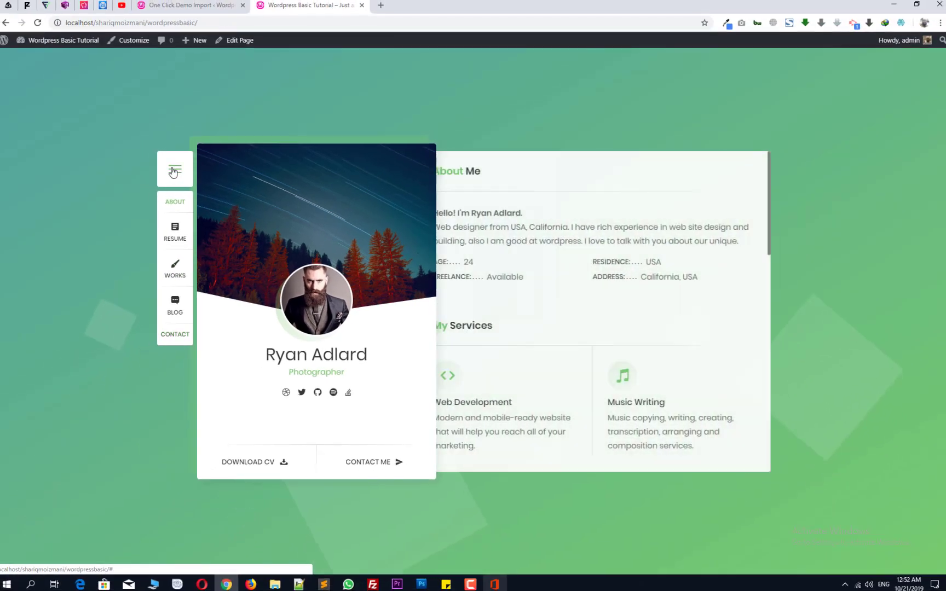
pyautogui.click(173, 174)
pyautogui.scroll(-5, 53, 327)
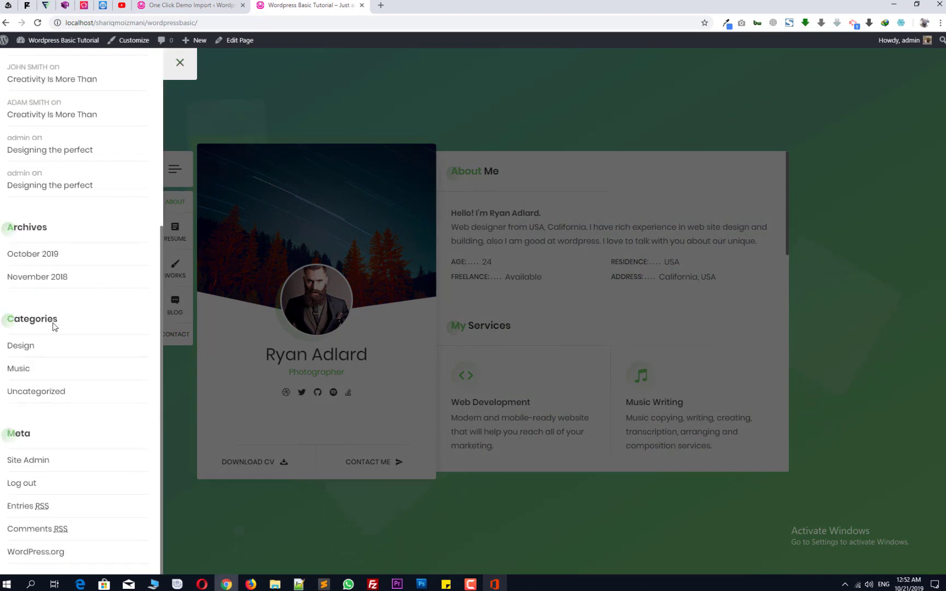
pyautogui.click(181, 64)
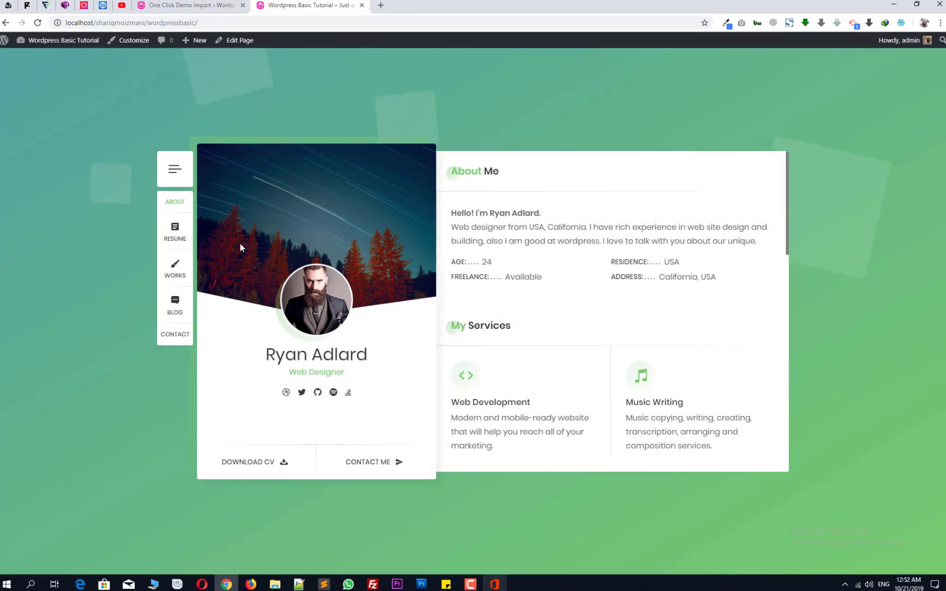
# View the Resume page, filter the Works page by Video, Photo and Music, and view the Blog and Contact pages.
pyautogui.click(175, 232)
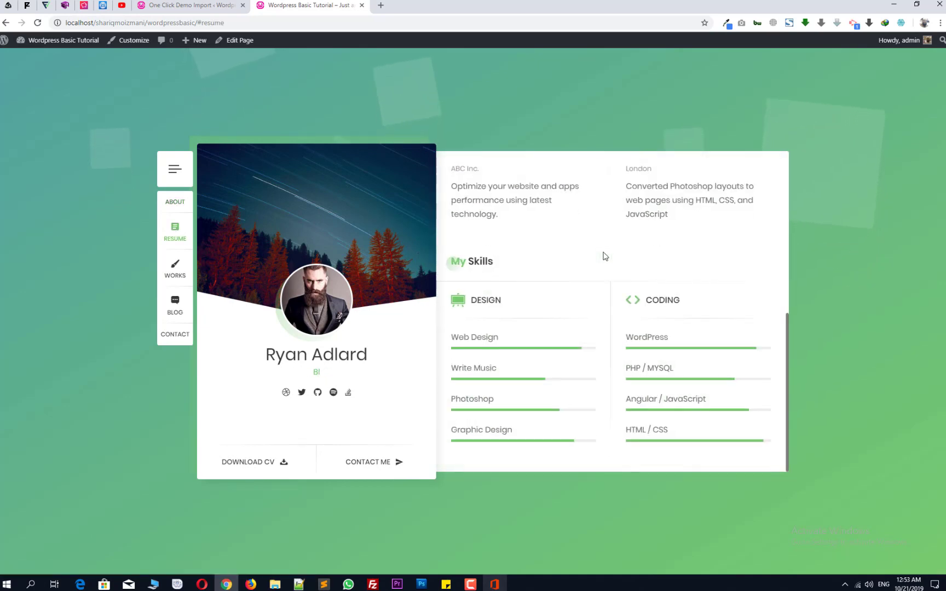
pyautogui.click(177, 267)
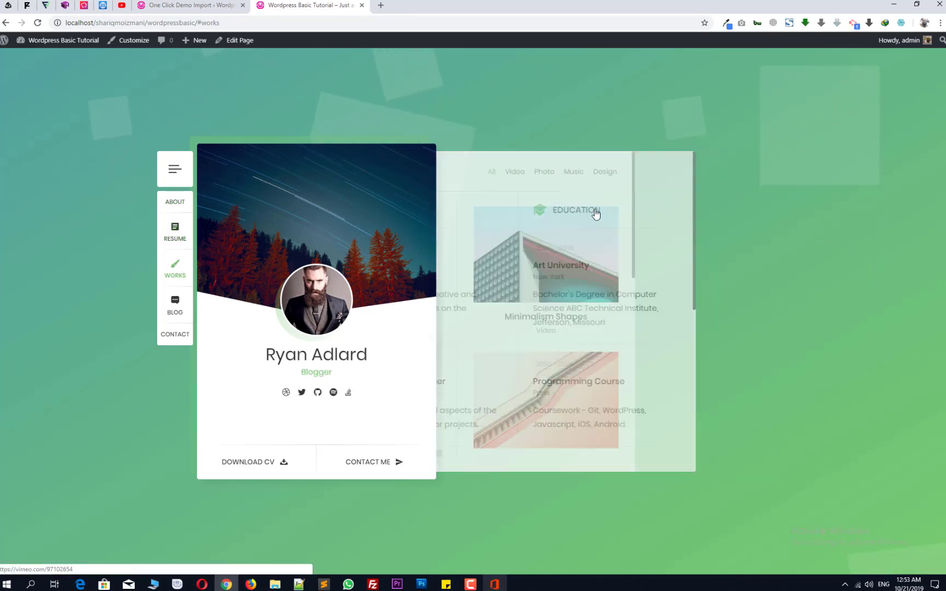
pyautogui.click(669, 172)
pyautogui.click(702, 171)
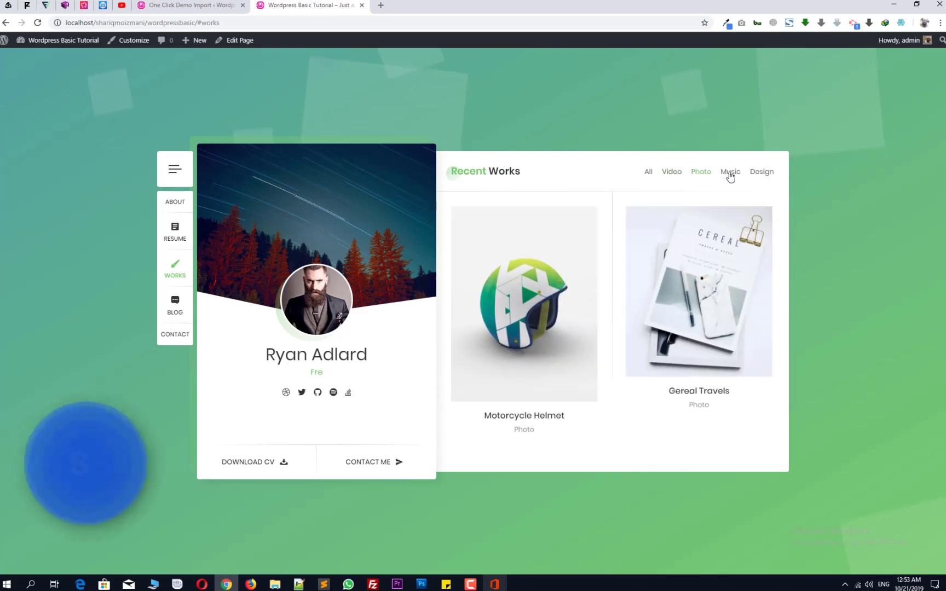
pyautogui.click(730, 172)
pyautogui.click(174, 305)
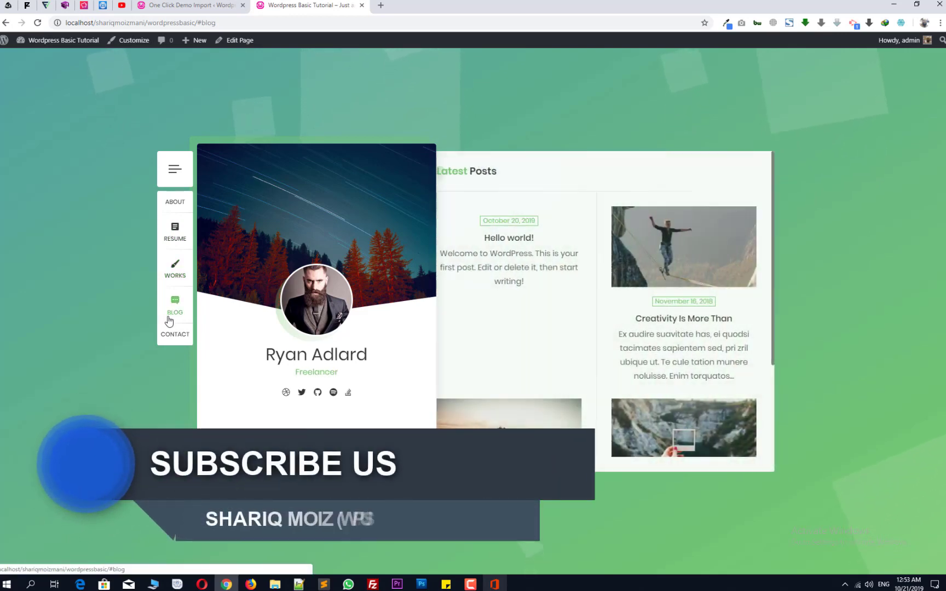
pyautogui.click(173, 336)
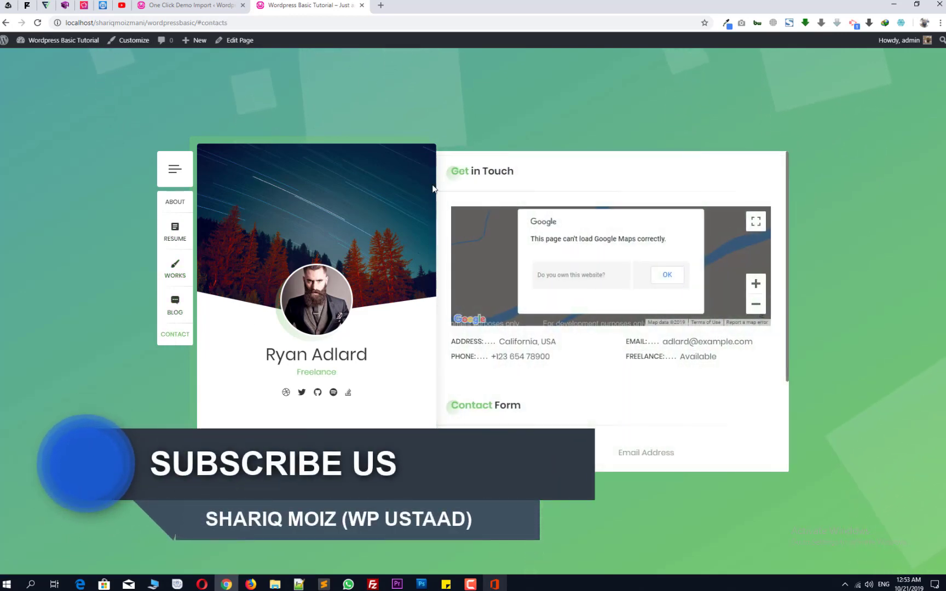
# Return to the WordPress admin and create a new portfolio item titled "portfolio 1" with the content "helloword".
pyautogui.click(222, 4)
pyautogui.moveTo(31, 152)
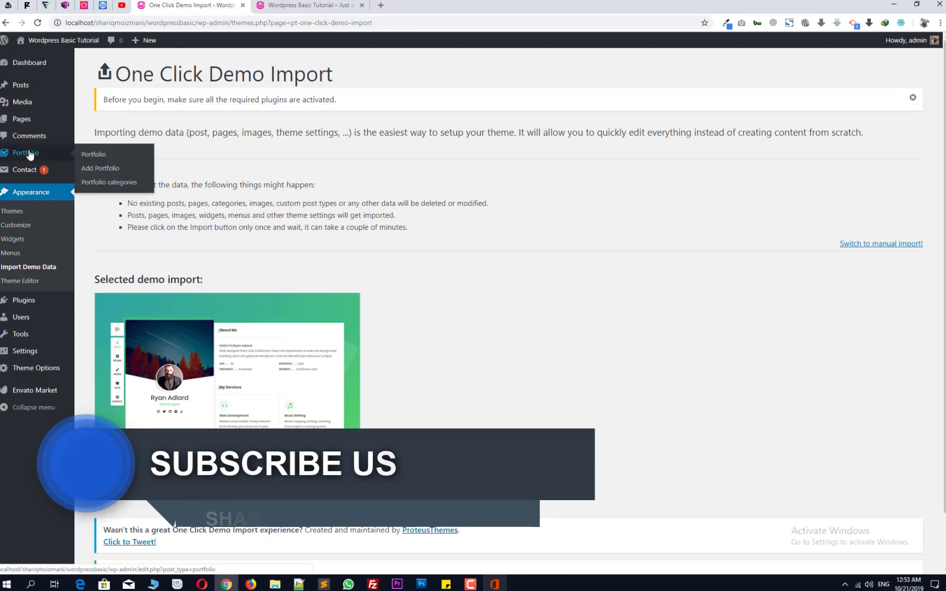
pyautogui.click(101, 169)
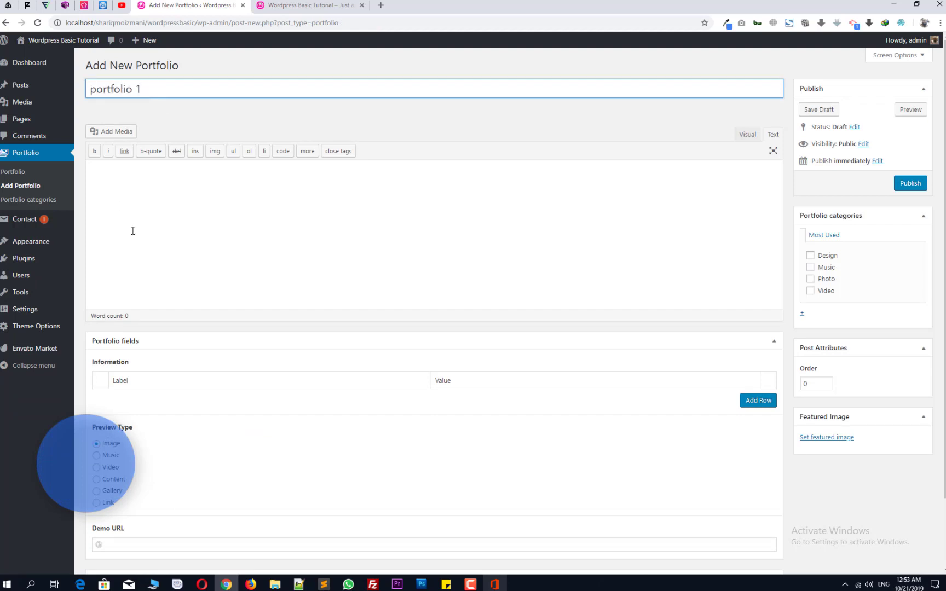
pyautogui.click(158, 214)
pyautogui.write('helloword')
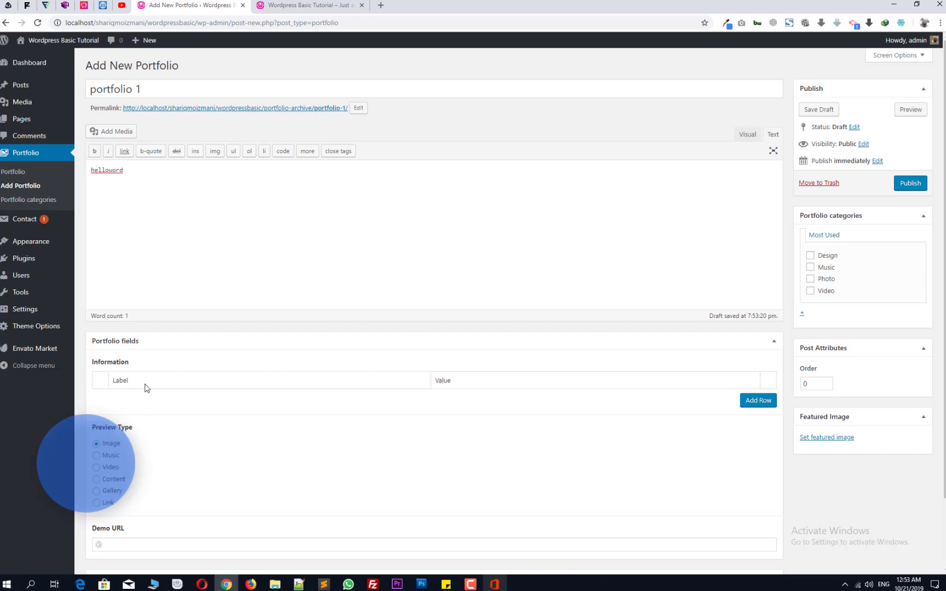
# Add an information row to the portfolio fields with the label sddsdsd and the value 23232.
pyautogui.click(765, 406)
pyautogui.write('sddsds')
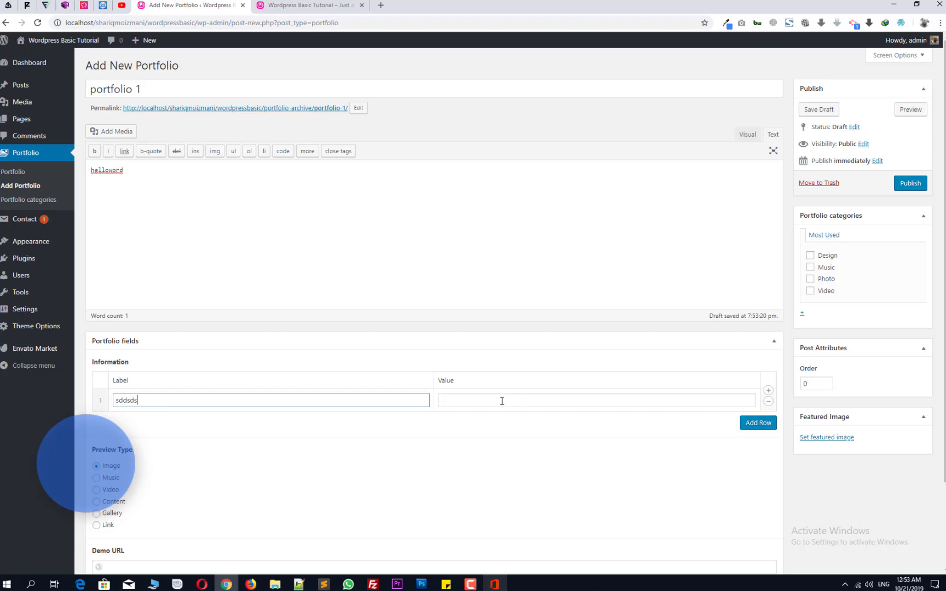
pyautogui.write('d')
pyautogui.click(500, 403)
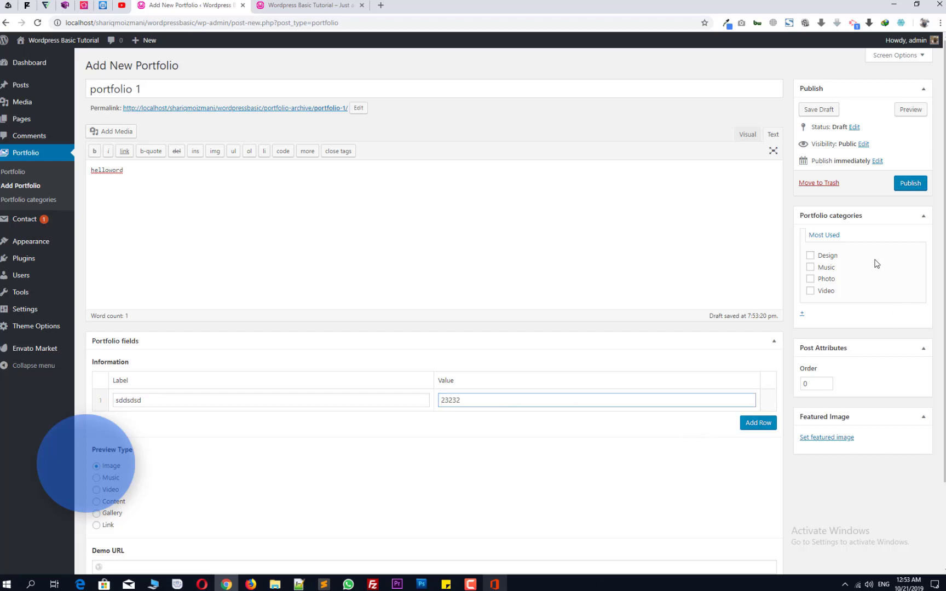
# Assign the Photo category and set the open magazine picture from the media library as the featured image.
pyautogui.click(824, 439)
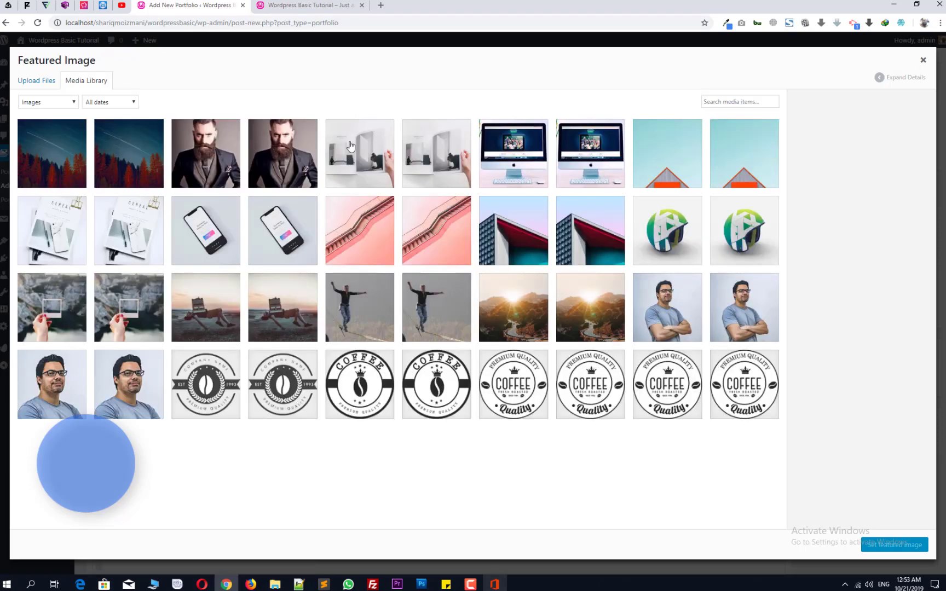
pyautogui.click(351, 146)
pyautogui.click(905, 544)
pyautogui.scroll(-2, 644, 350)
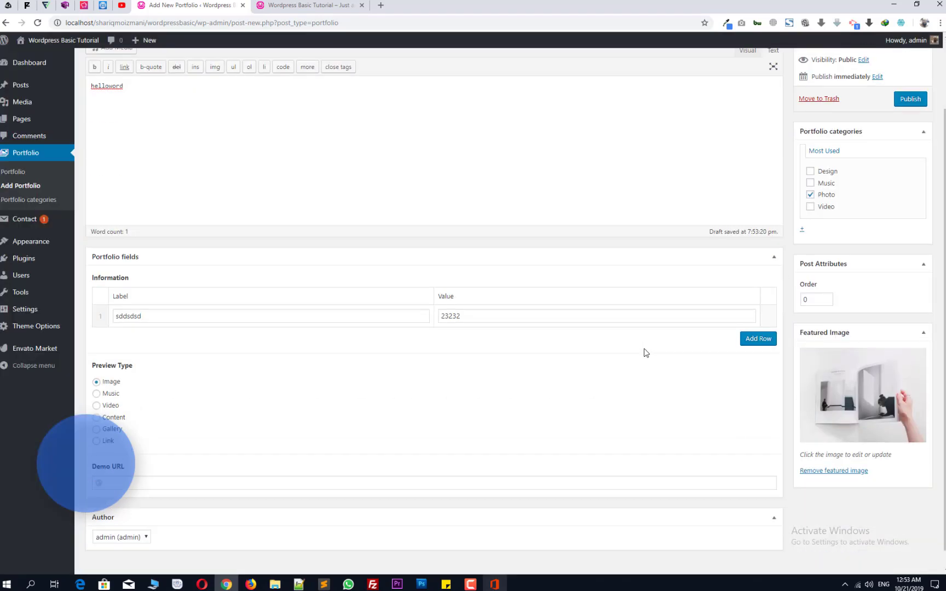
# Enter # as the Demo URL and try to publish the portfolio item.
pyautogui.click(176, 467)
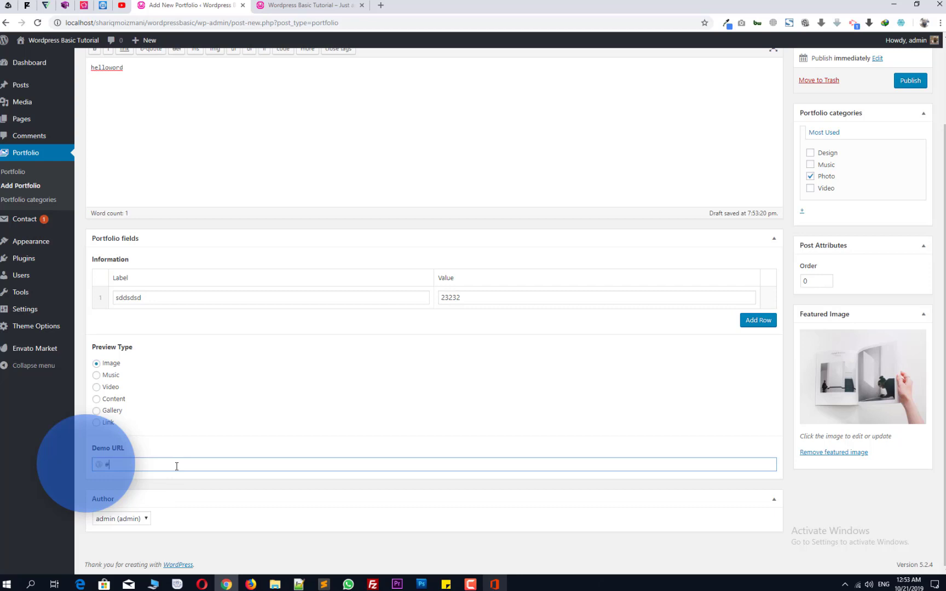
pyautogui.scroll(2, 931, 275)
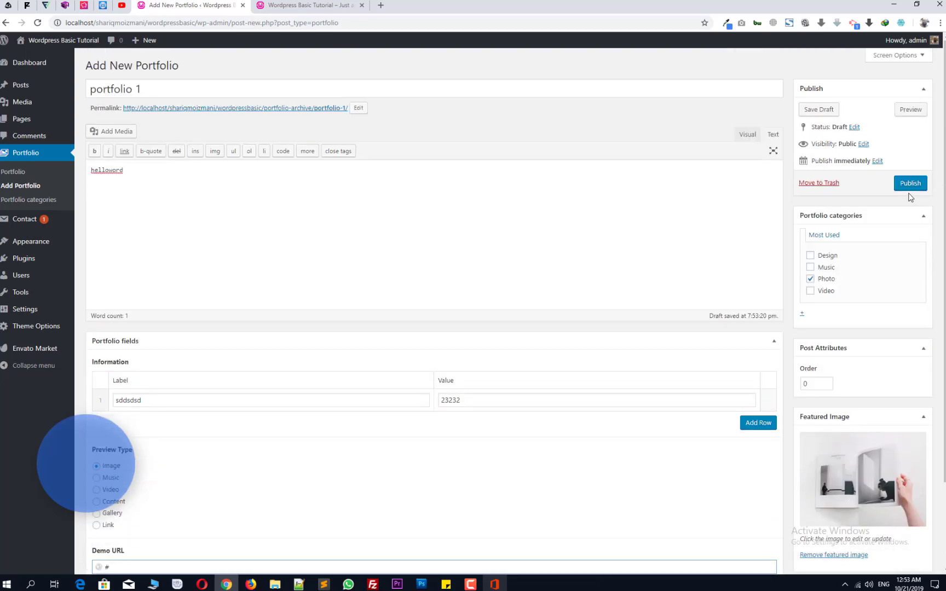
pyautogui.scroll(-2, 543, 469)
pyautogui.scroll(2, 320, 392)
pyautogui.click(911, 184)
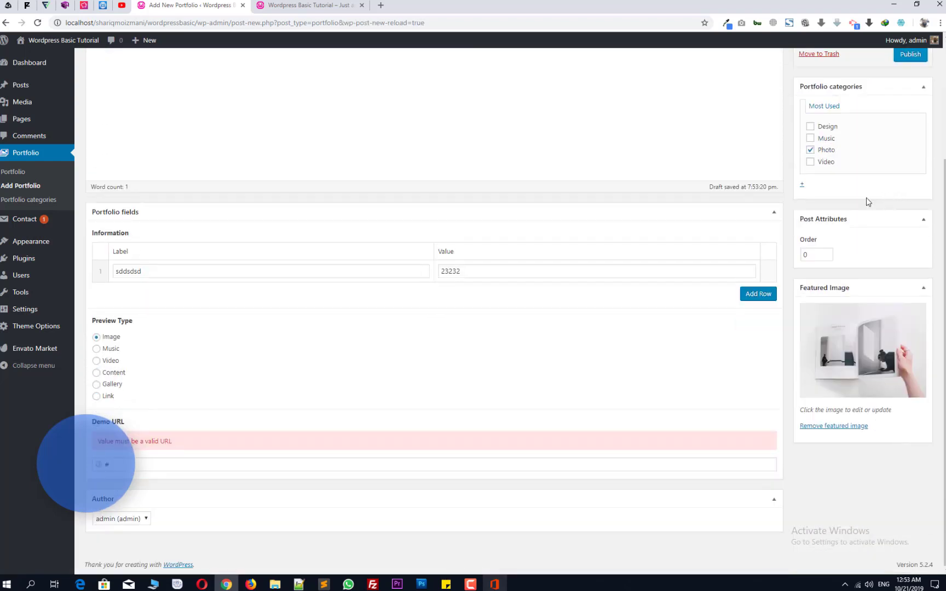
pyautogui.click(140, 467)
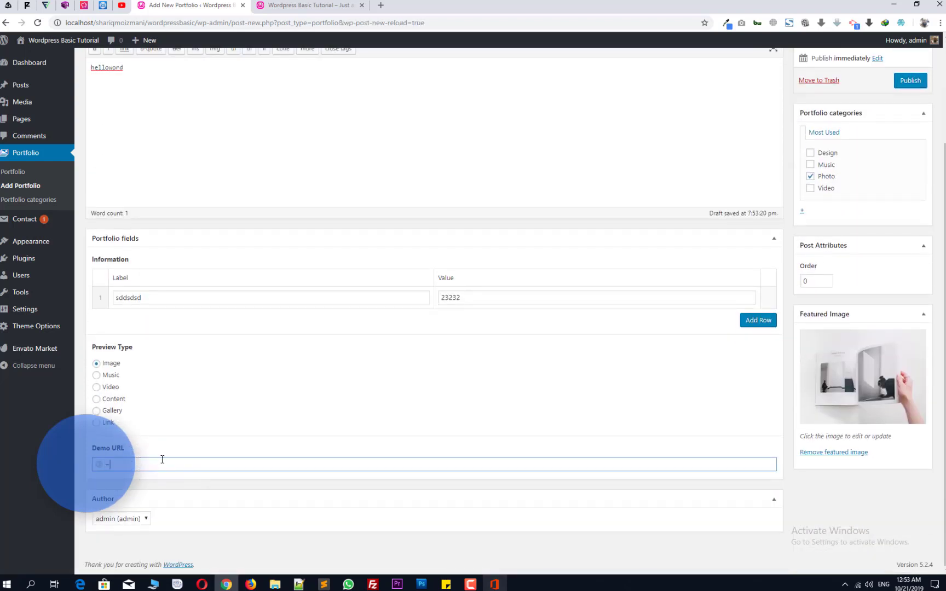
pyautogui.click(208, 24)
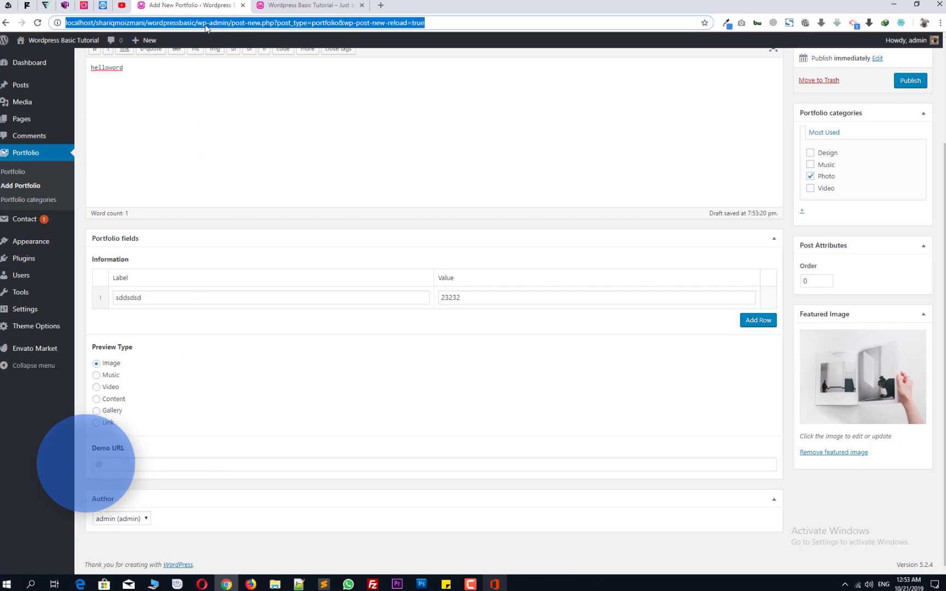
pyautogui.write('goo')
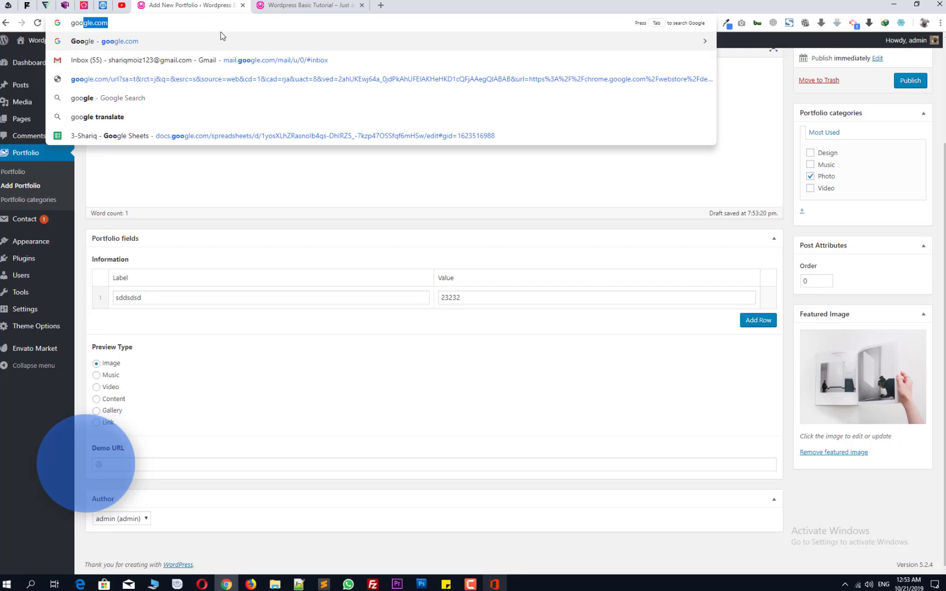
pyautogui.press('BackSpace')
pyautogui.press('BackSpace')
pyautogui.press('BackSpace')
pyautogui.press('BackSpace')
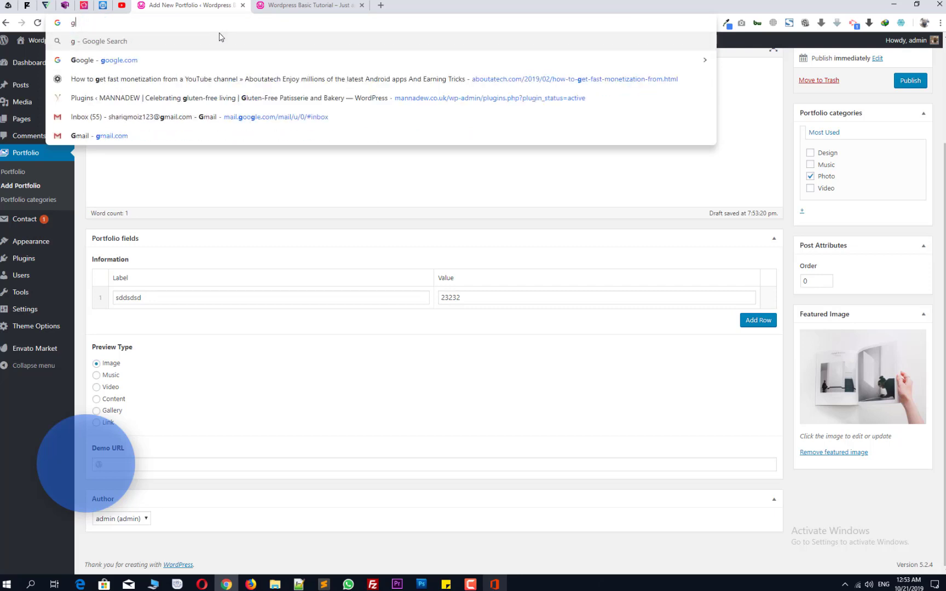
pyautogui.write('google.com')
pyautogui.hotkey('ctrl', 'a')
pyautogui.hotkey('ctrl', 'c')
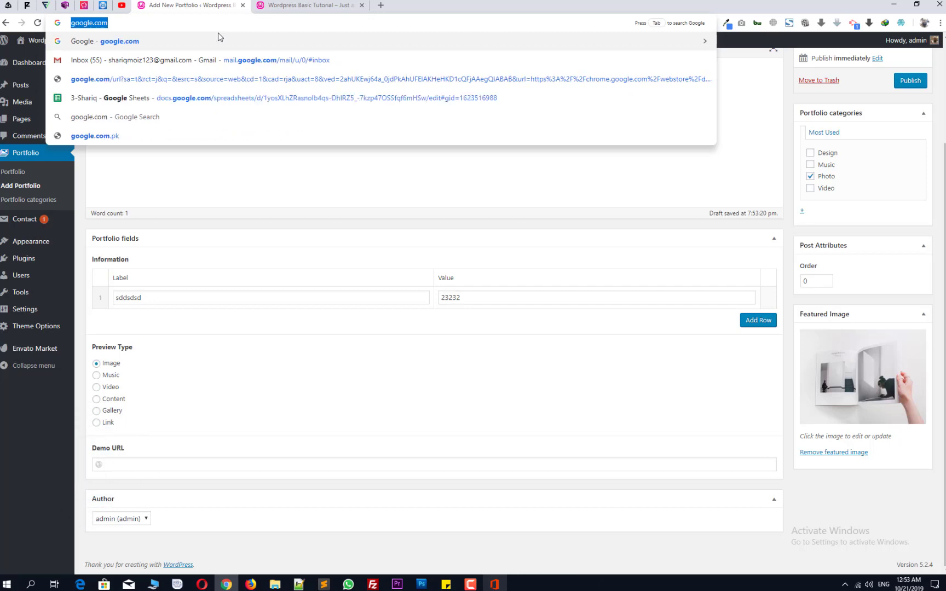
pyautogui.click(125, 466)
pyautogui.hotkey('ctrl', 'v')
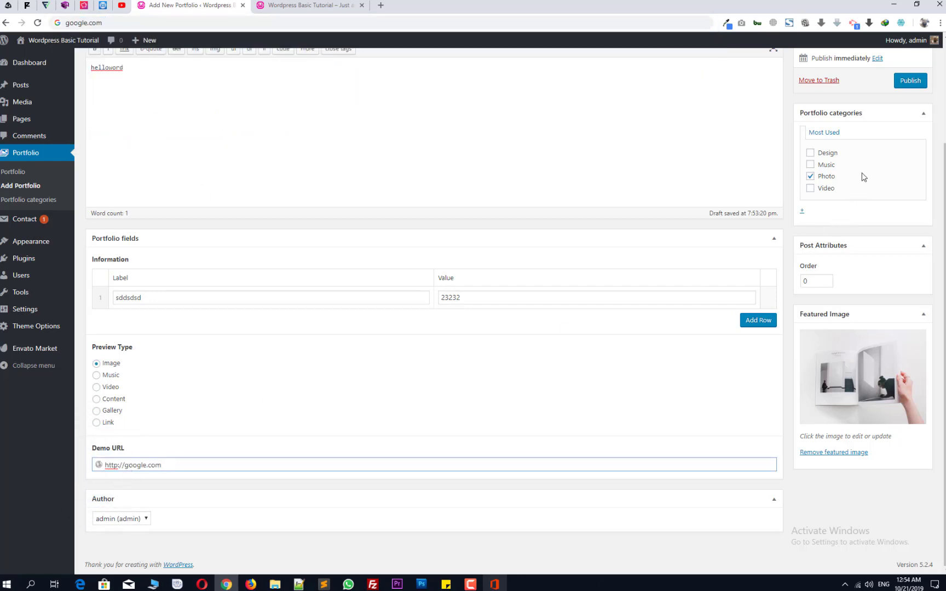
pyautogui.click(916, 81)
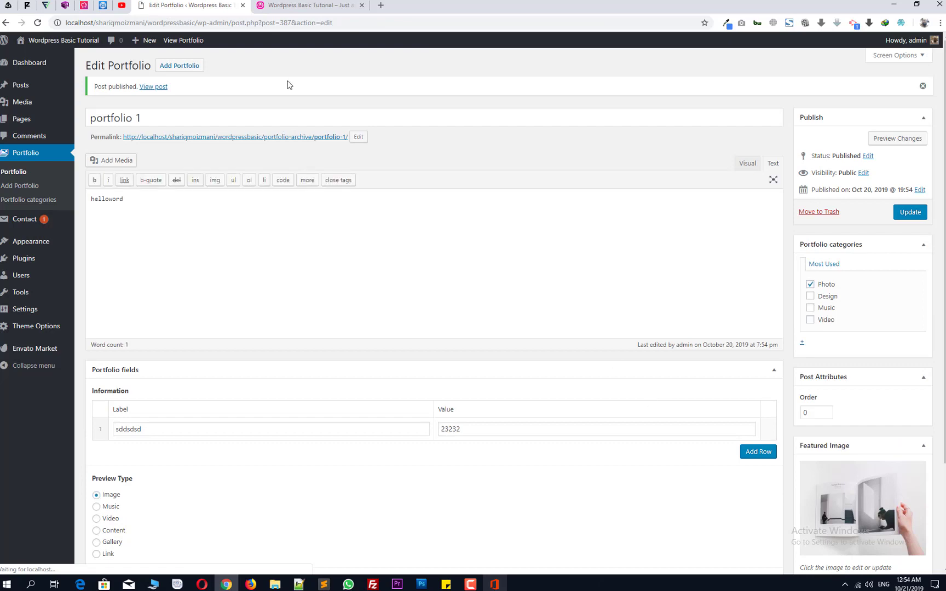
# Reload the site's front end, return to the WordPress admin and open Theme Options.
pyautogui.click(306, 5)
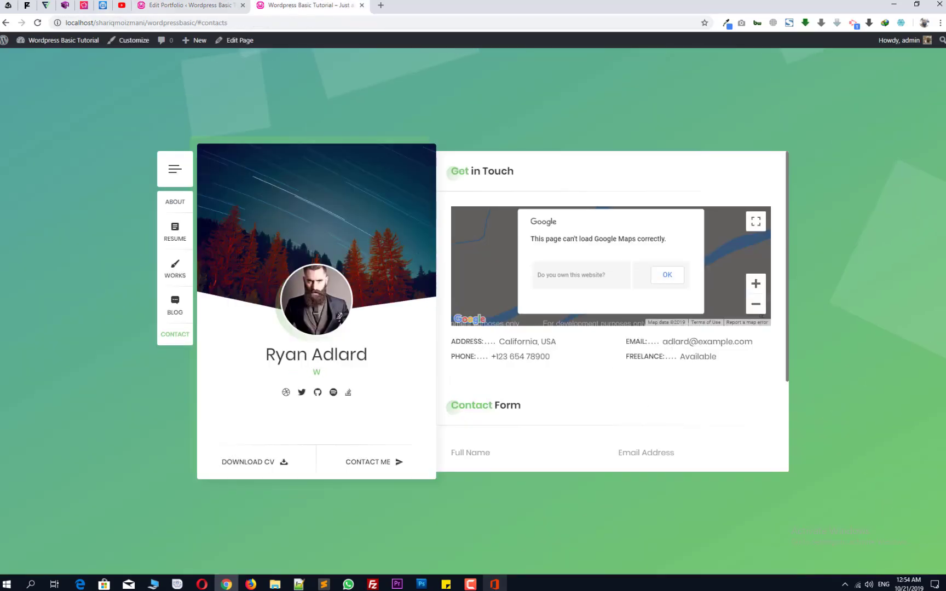
pyautogui.click(37, 23)
pyautogui.hotkey('ctrl', 'shift', 'Tab')
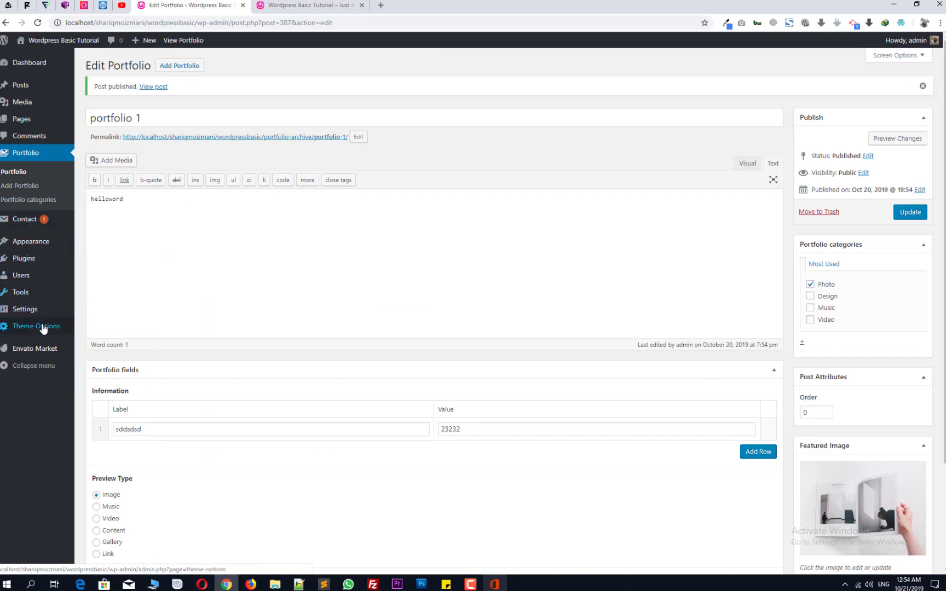
# Go back to the site and look through the Works page for the new portfolio item.
pyautogui.click(275, 3)
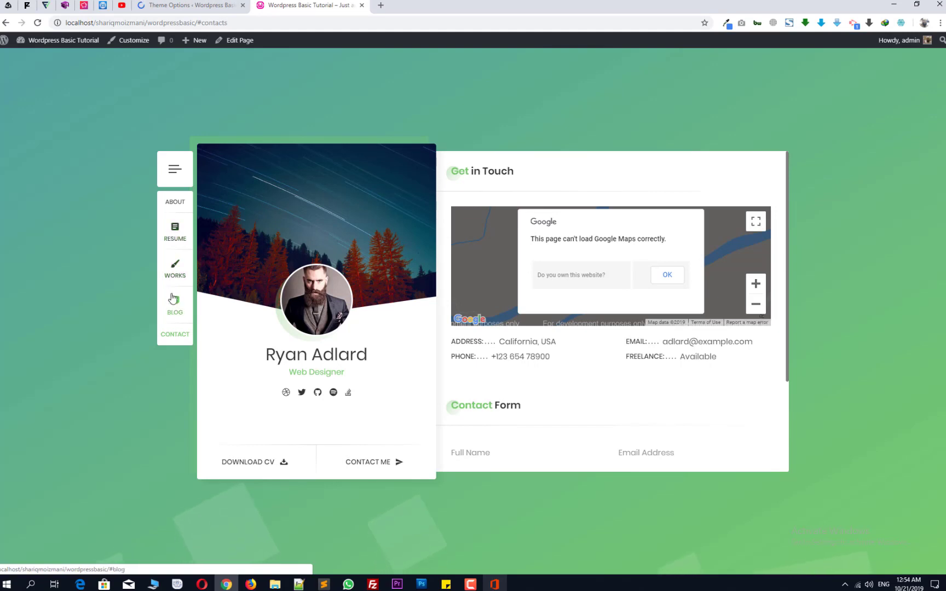
pyautogui.click(174, 268)
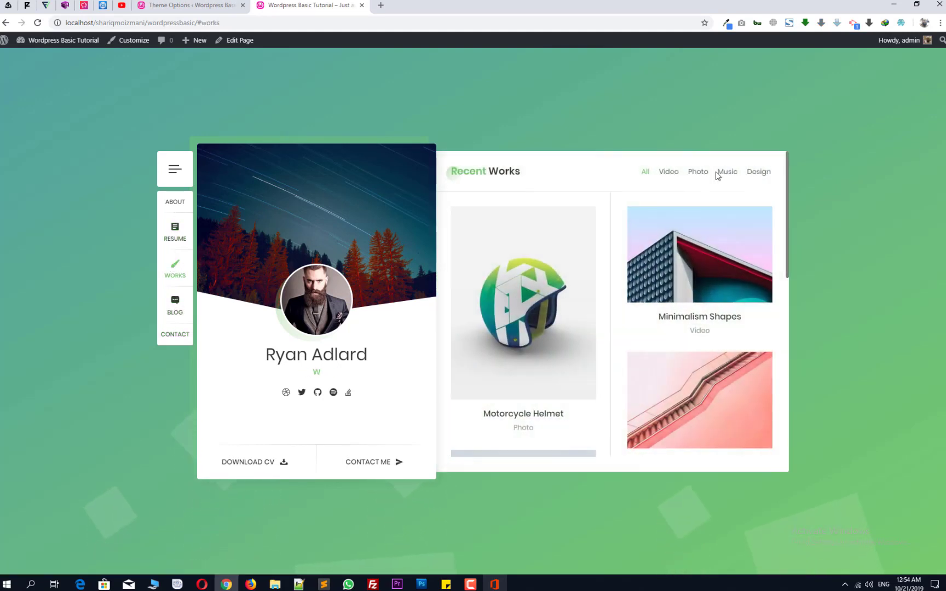
pyautogui.scroll(-5, 599, 229)
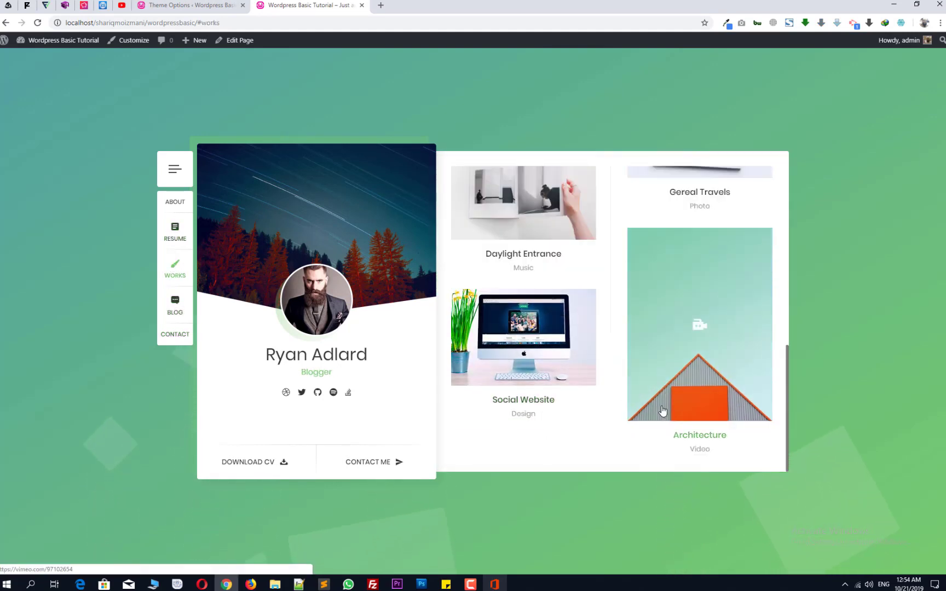
pyautogui.scroll(4, 657, 394)
pyautogui.scroll(-5, 661, 408)
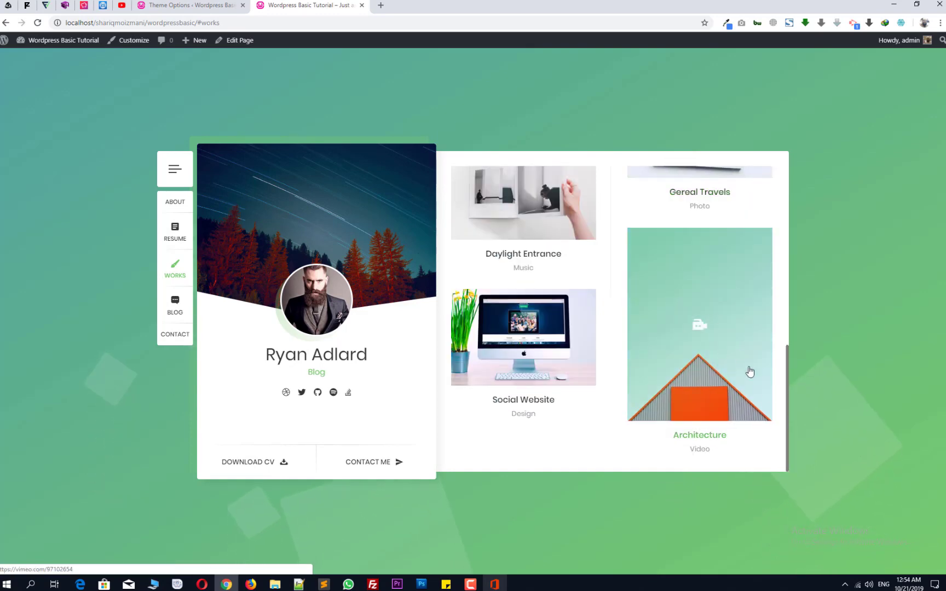
# Return to the start of Recent Works and filter by Video and Photo to look for the new portfolio item.
pyautogui.moveTo(787, 354); pyautogui.dragTo(771, 180)
pyautogui.scroll(2, 624, 233)
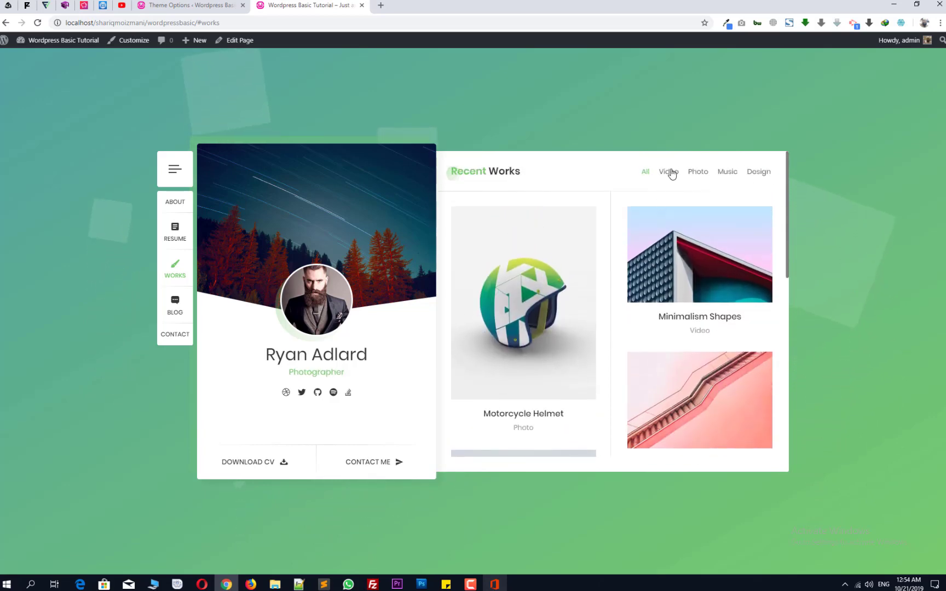
pyautogui.click(671, 172)
pyautogui.click(691, 175)
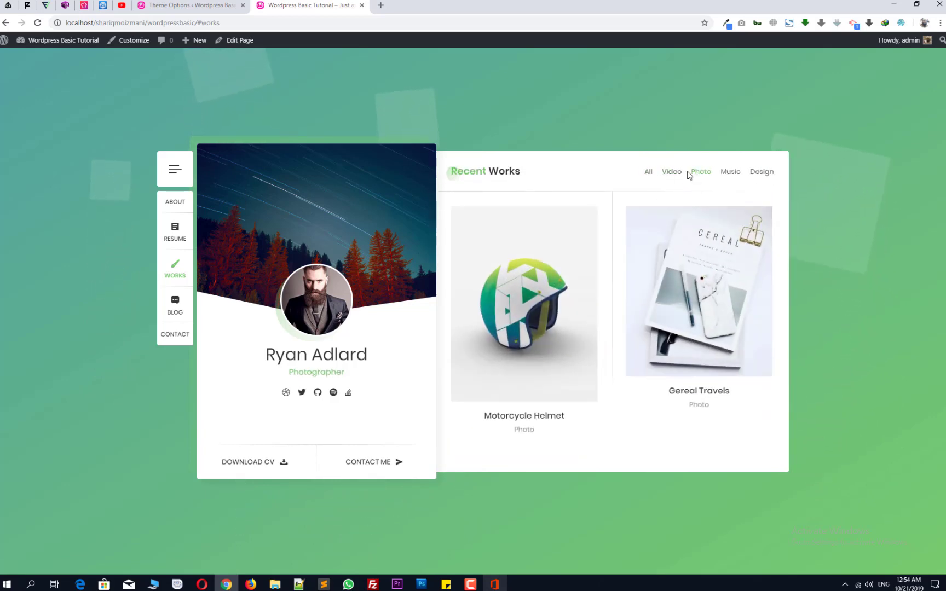
# Reload the site's Works page and check the Music, Photo, Video and Design filters for the new item.
pyautogui.click(200, 4)
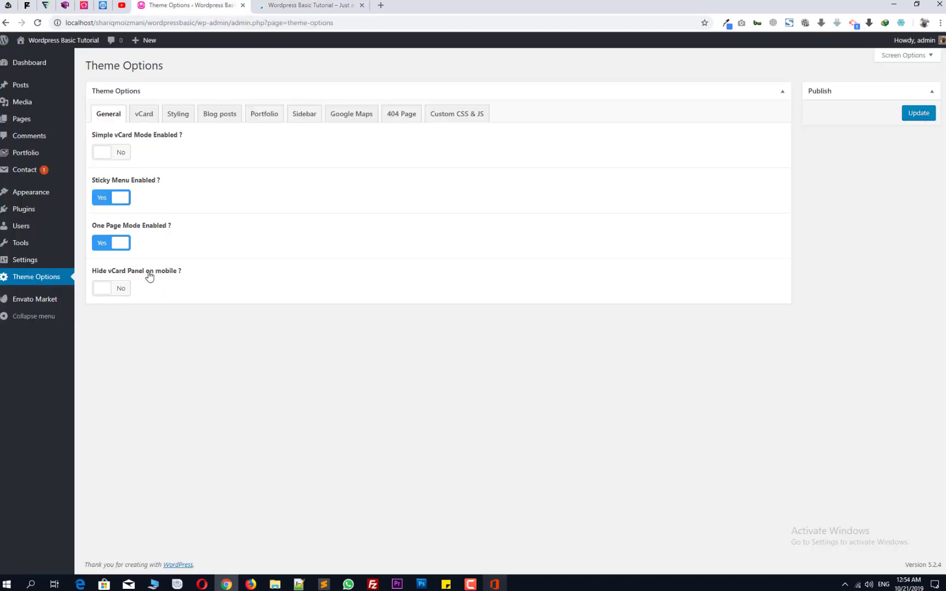
pyautogui.click(290, 3)
pyautogui.press('F5')
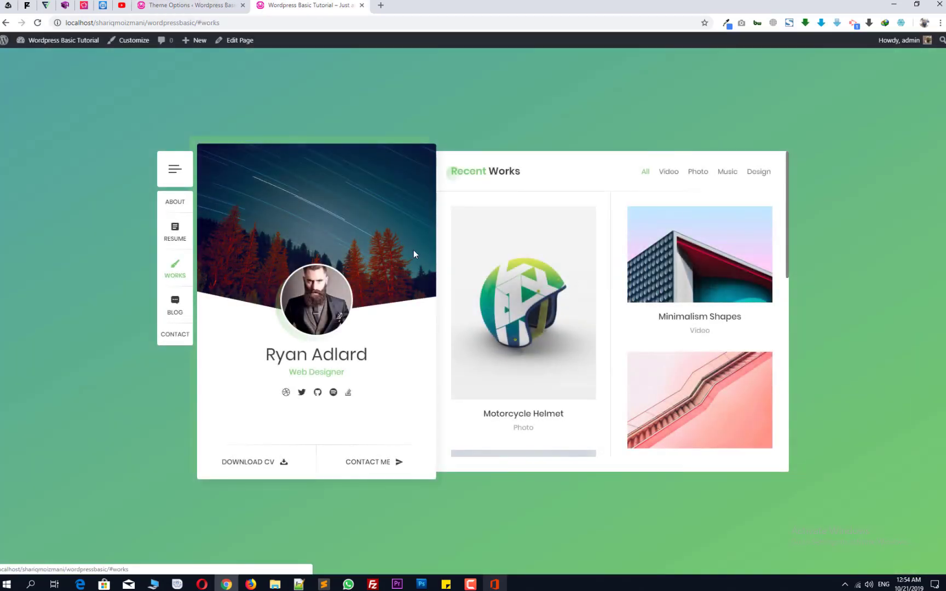
pyautogui.click(726, 172)
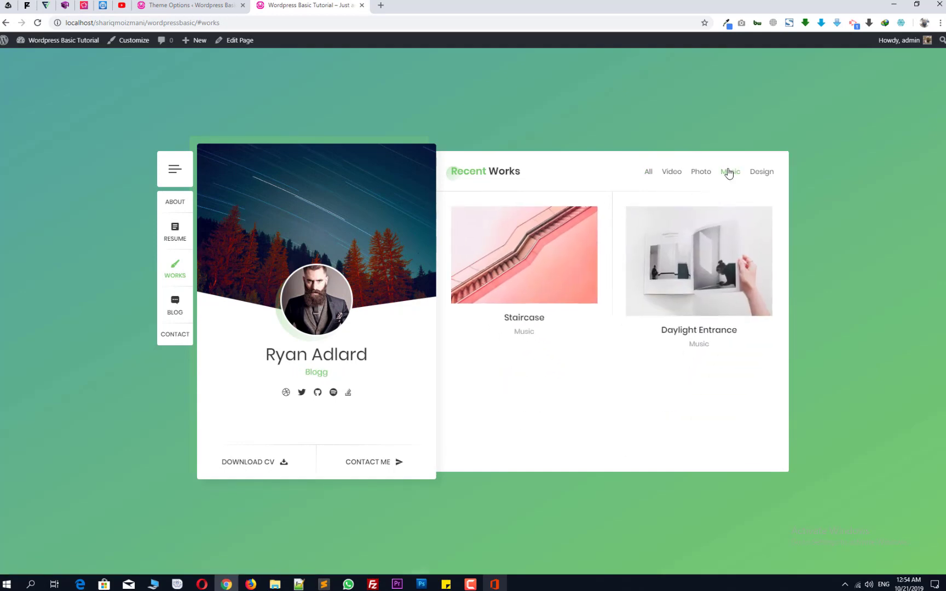
pyautogui.click(704, 173)
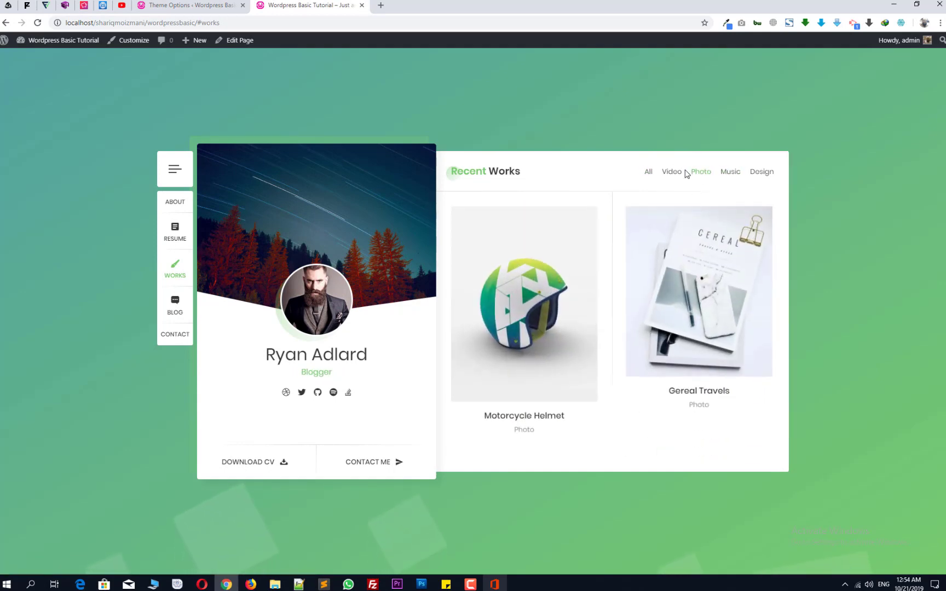
pyautogui.click(675, 173)
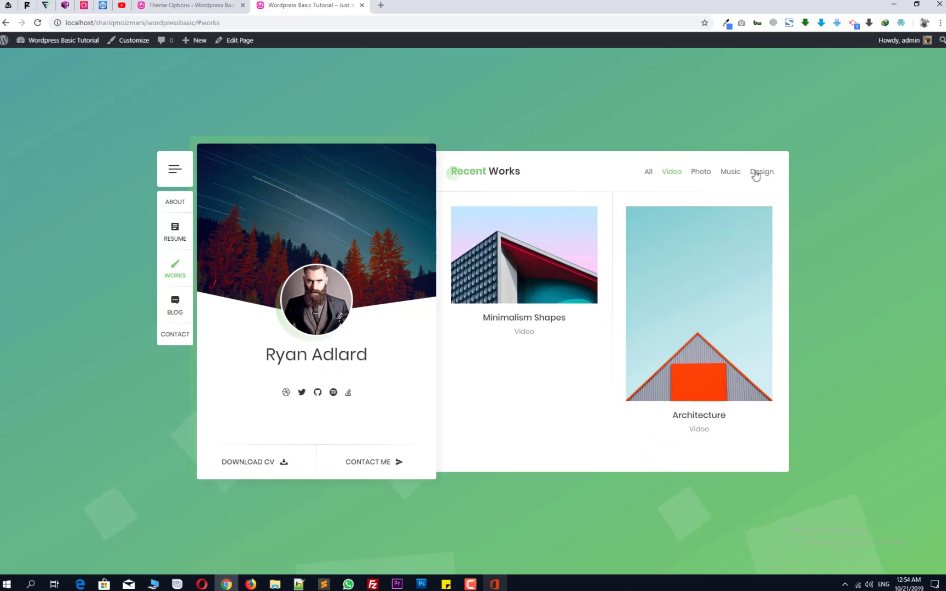
pyautogui.click(755, 175)
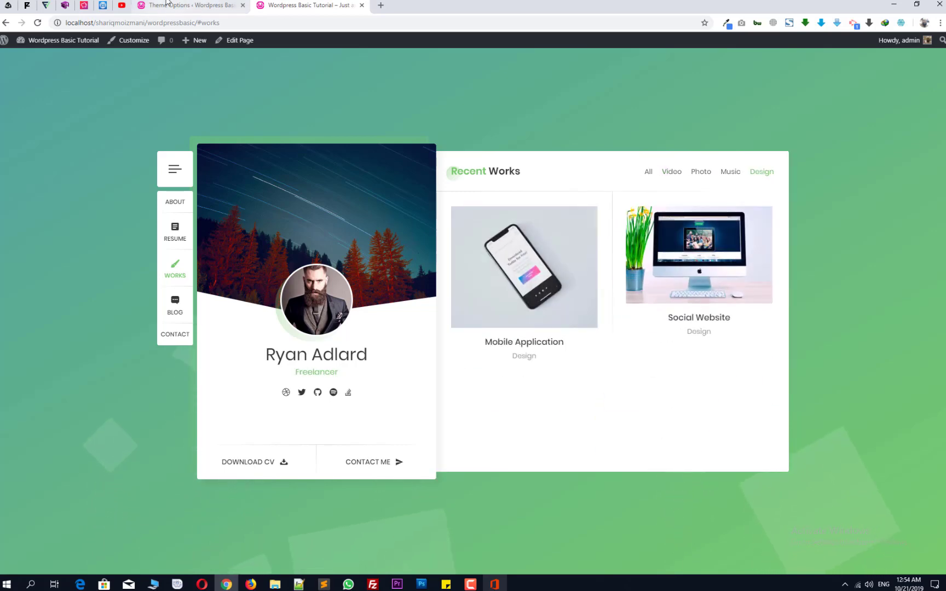
# Return to the WordPress admin and open the Portfolio list in a new browser tab.
pyautogui.click(246, 3)
pyautogui.click(306, 5)
pyautogui.click(186, 5)
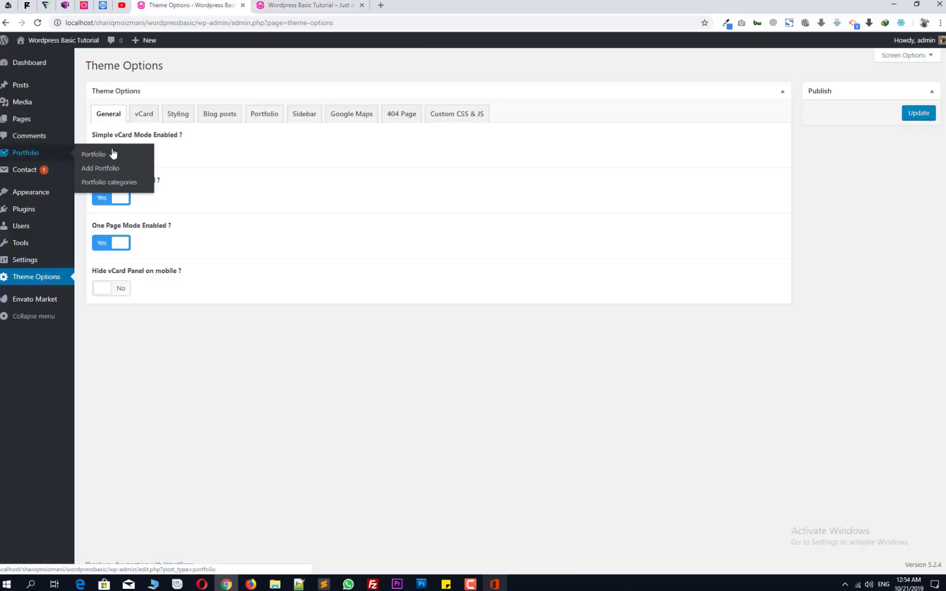
pyautogui.middleClick(105, 157)
pyautogui.click(421, 4)
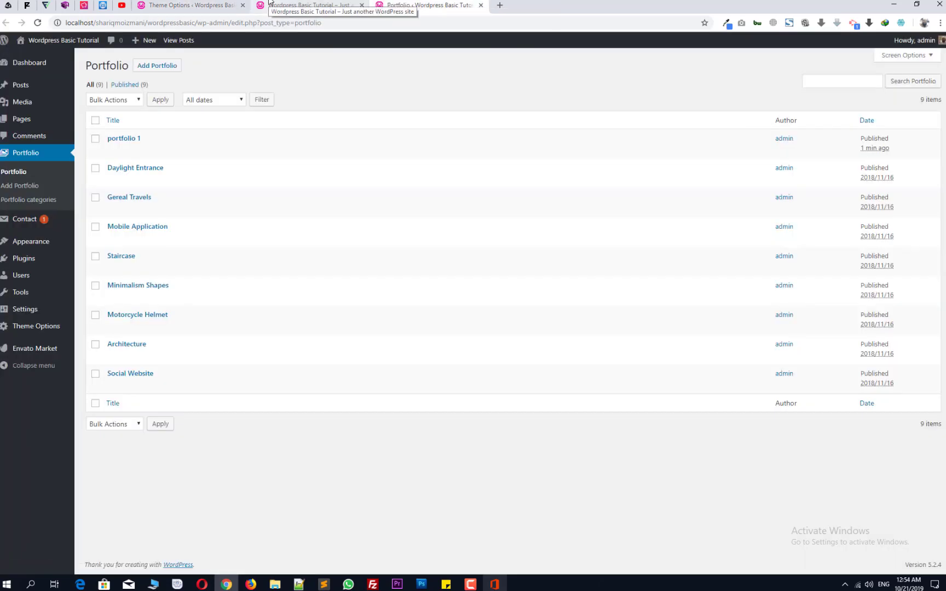
# Open portfolio 1 for editing, add it to the Design, Music and Video categories, and update it.
pyautogui.click(135, 140)
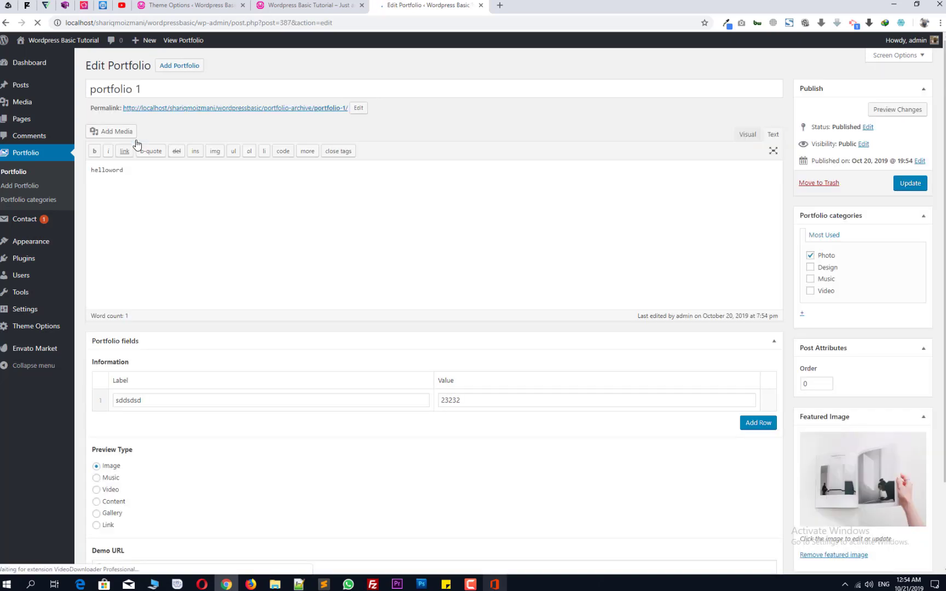
pyautogui.click(911, 184)
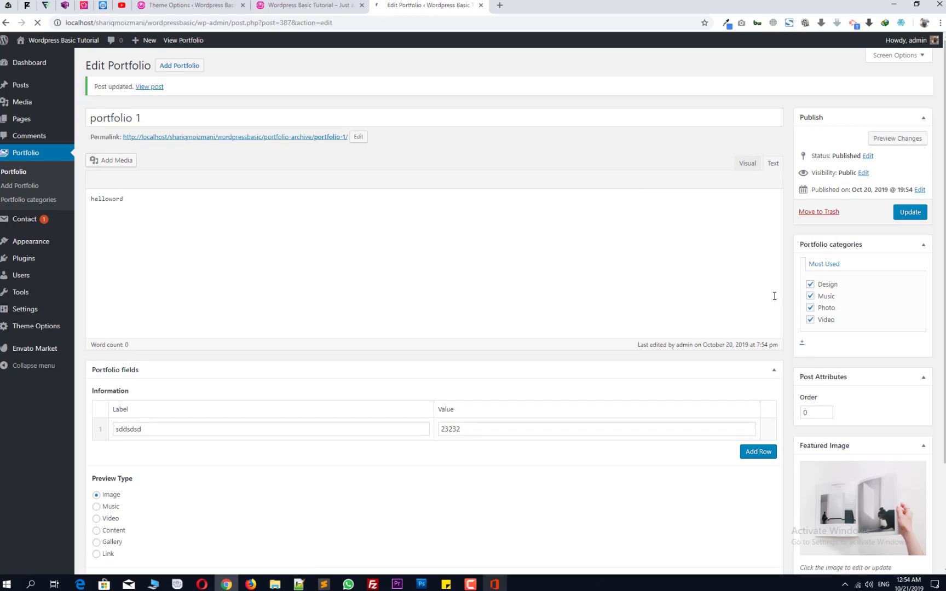
pyautogui.scroll(-3, 774, 296)
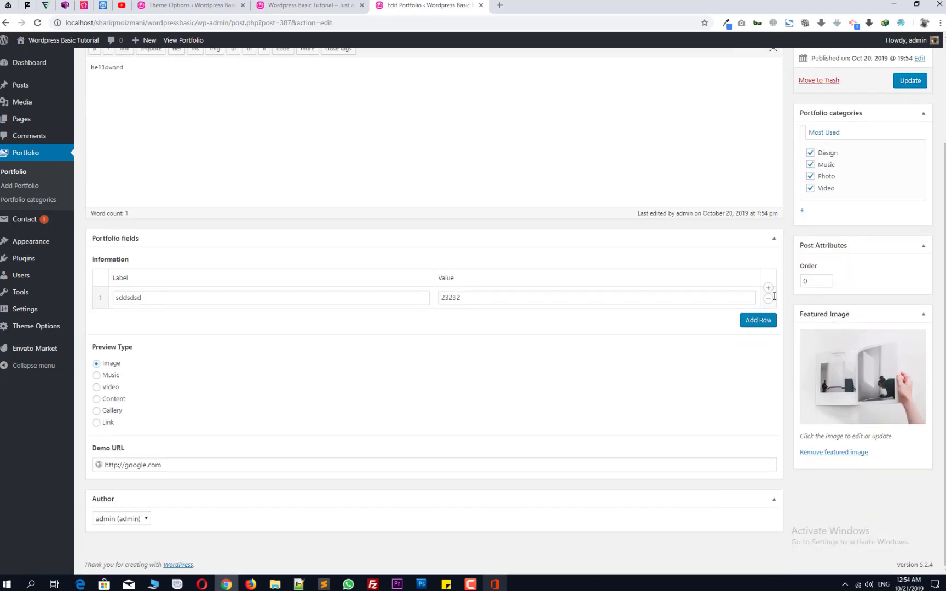
# Reload the site's Works page and look through Recent Works for portfolio 1.
pyautogui.click(309, 4)
pyautogui.press('F5')
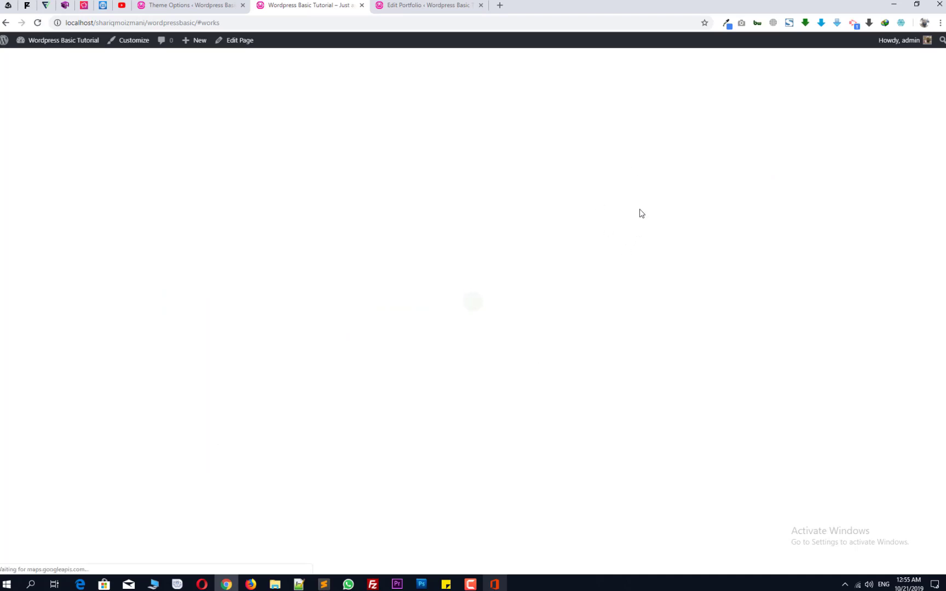
pyautogui.scroll(-3, 645, 227)
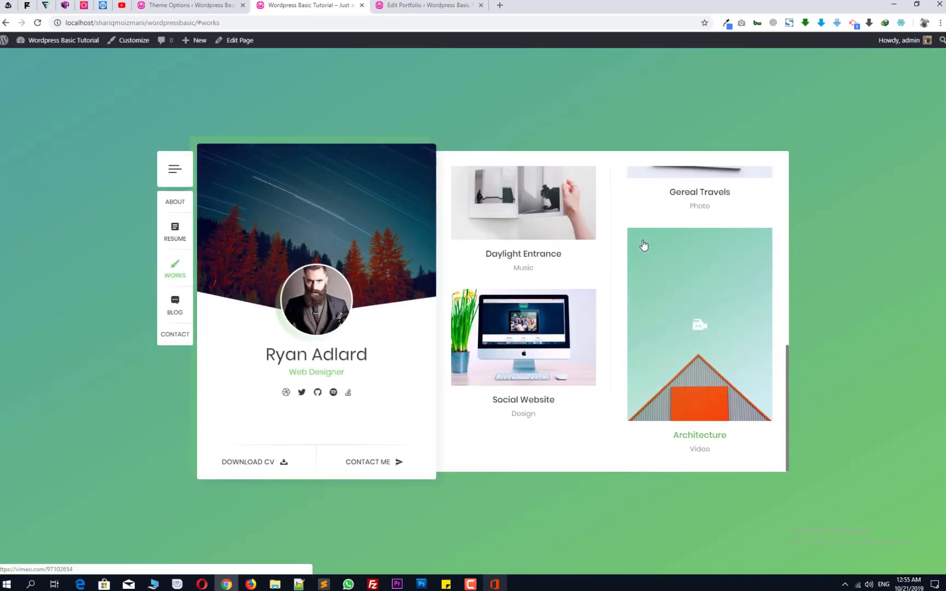
pyautogui.scroll(4, 676, 290)
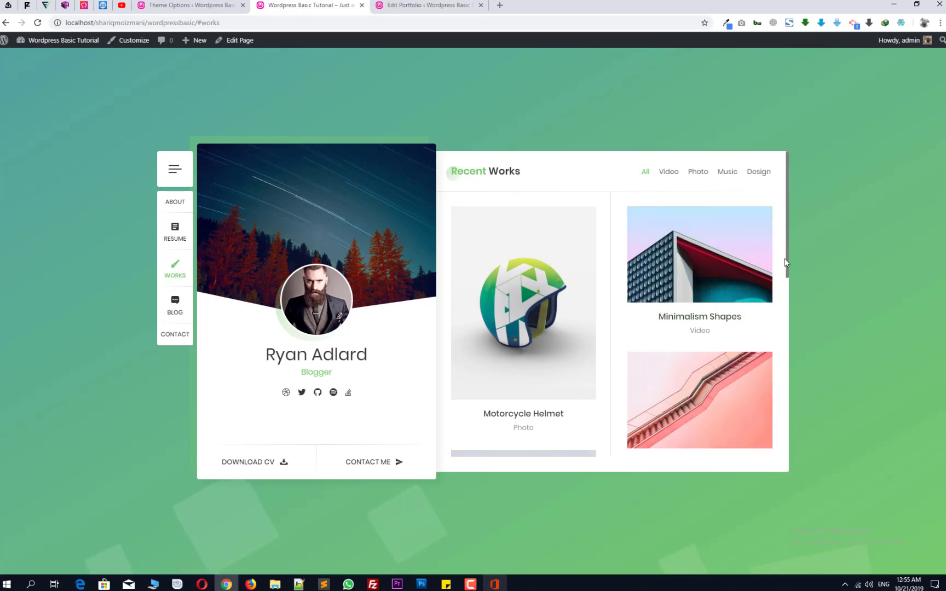
pyautogui.hotkey('ctrl', 'a')
pyautogui.click(778, 280)
pyautogui.scroll(-3, 771, 281)
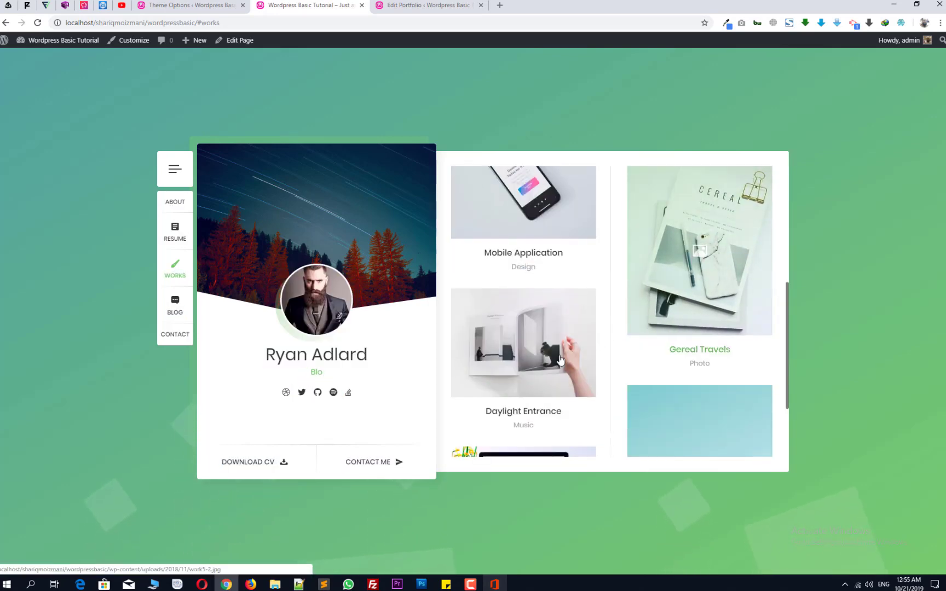
# Preview the Daylight Entrance music item, close it, and check the remaining works in the list.
pyautogui.click(701, 306)
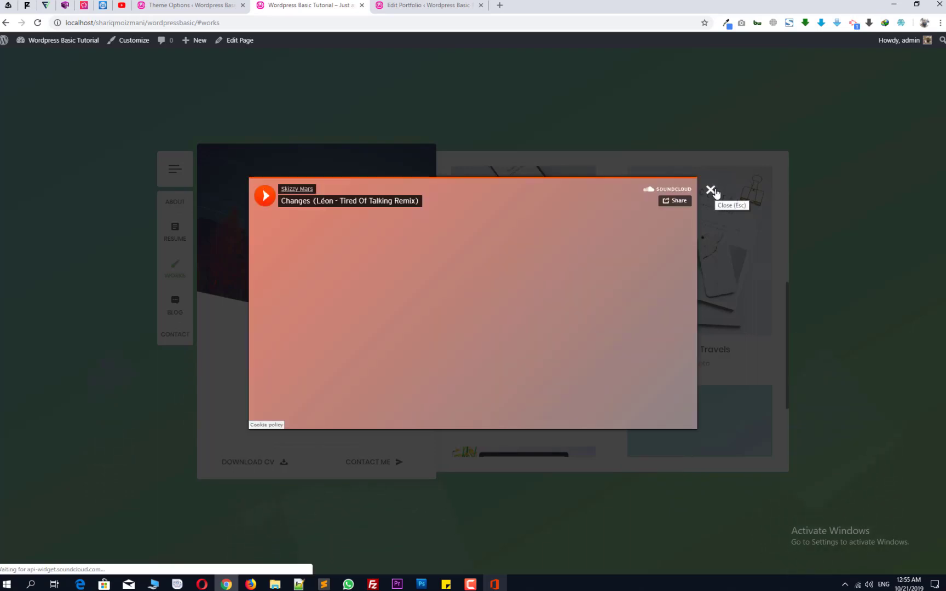
pyautogui.click(711, 190)
pyautogui.scroll(-3, 573, 340)
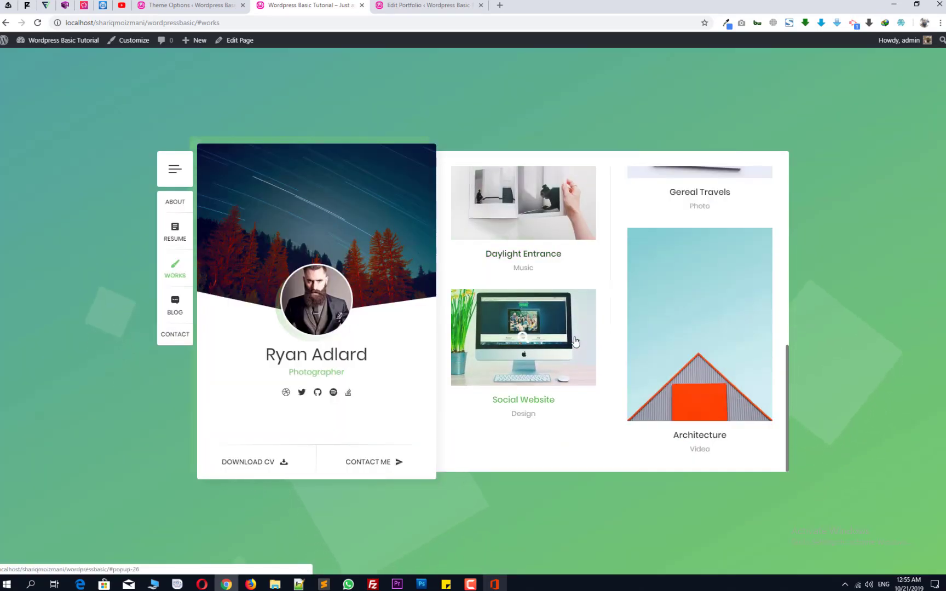
pyautogui.scroll(3, 572, 341)
pyautogui.scroll(-3, 575, 341)
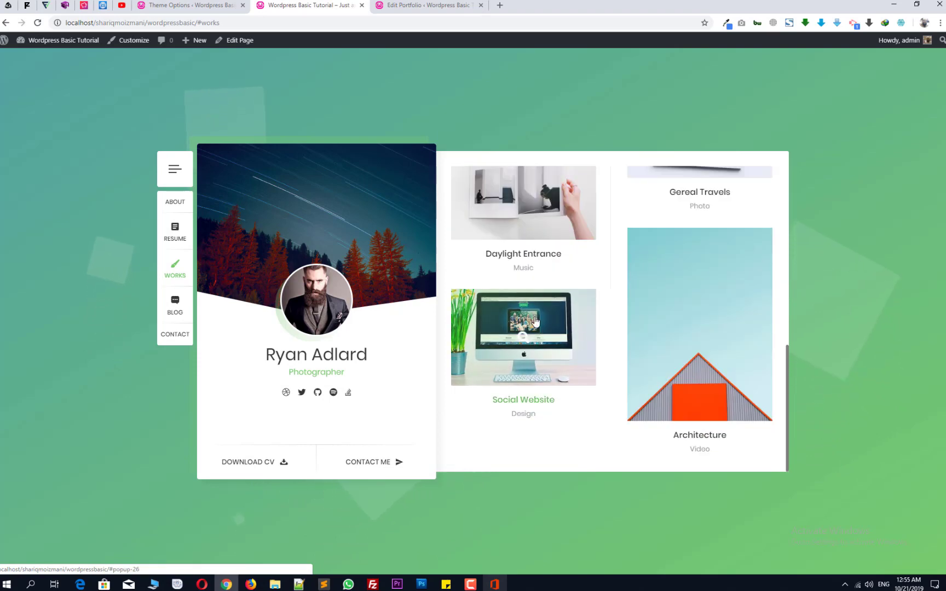
# Switch to Resume and back to Works, recheck the whole list and filter it by Video.
pyautogui.click(173, 225)
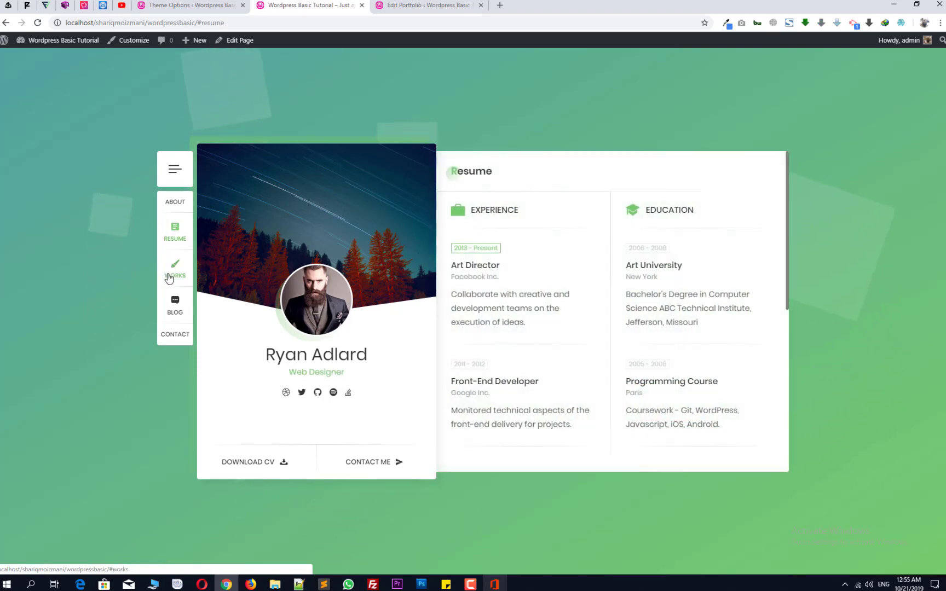
pyautogui.click(173, 271)
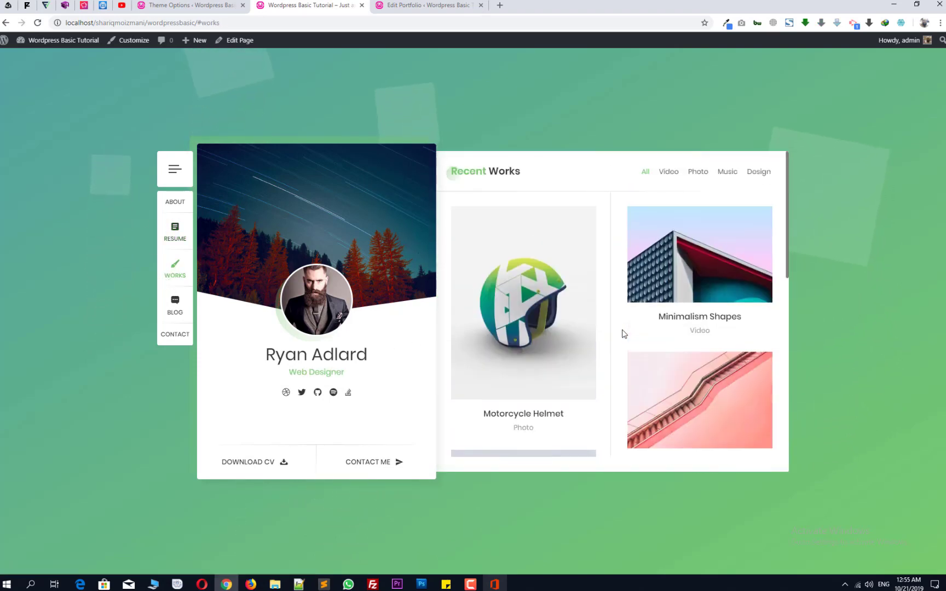
pyautogui.scroll(-8, 676, 279)
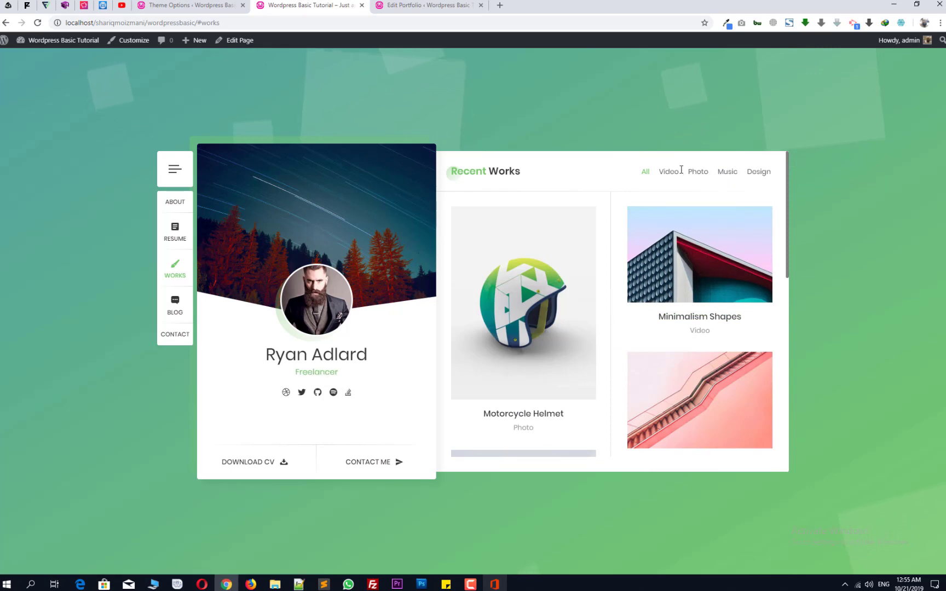
pyautogui.click(669, 173)
# View the site's Blog page and its Contact page.
pyautogui.click(175, 305)
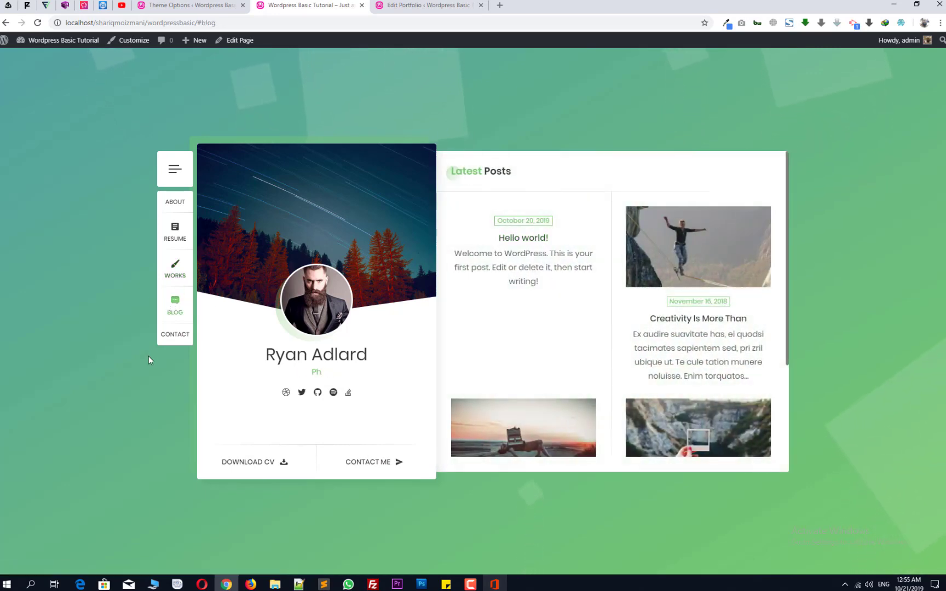
pyautogui.click(173, 334)
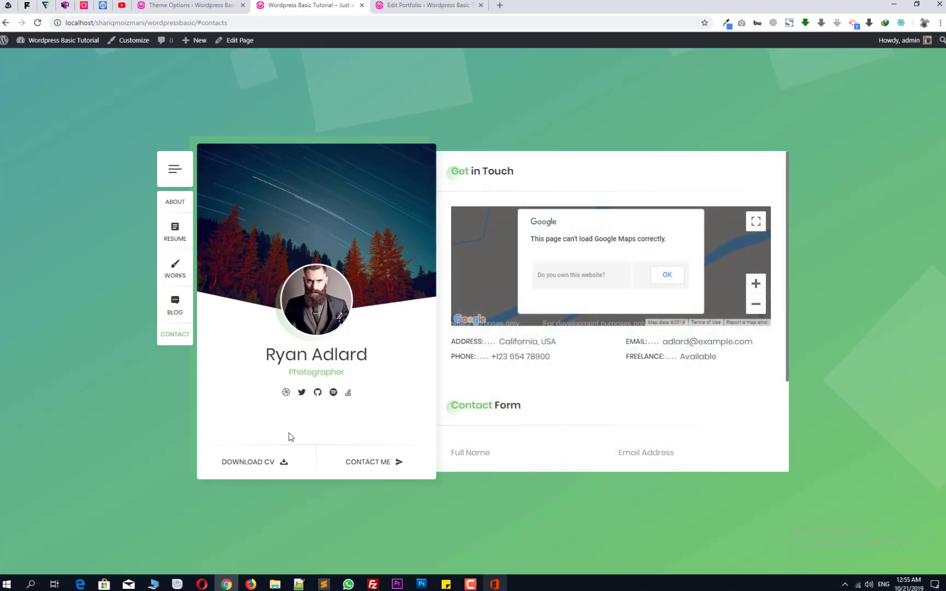